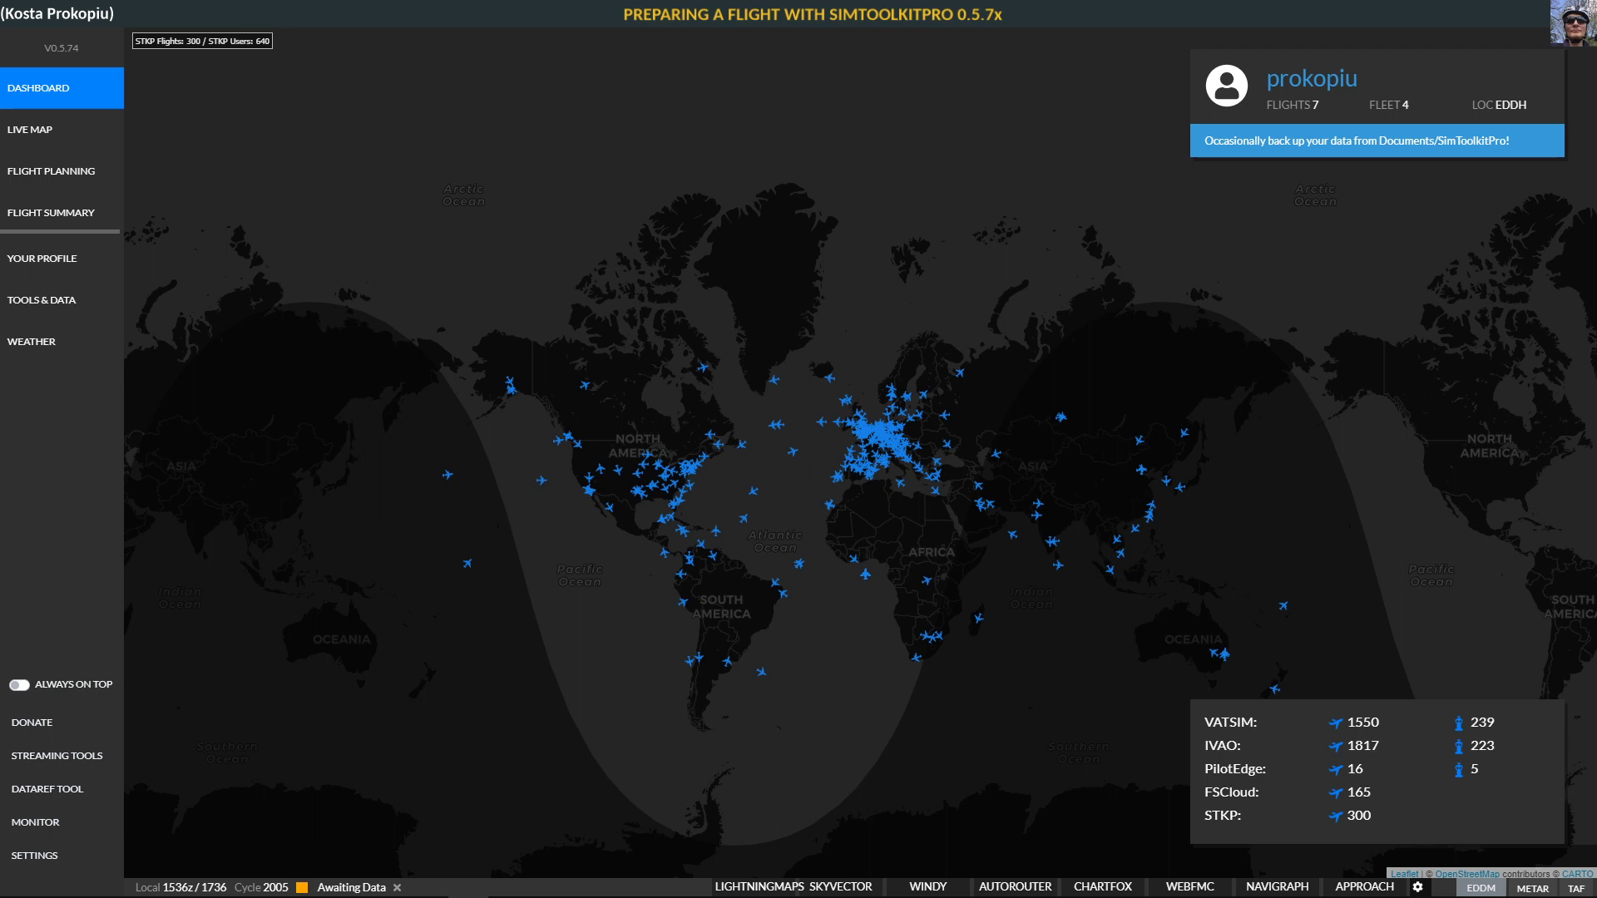
# Open the flight planner, dismiss the navdata mismatch notice, and look over the currently loaded flight plan
pyautogui.click(51, 170)
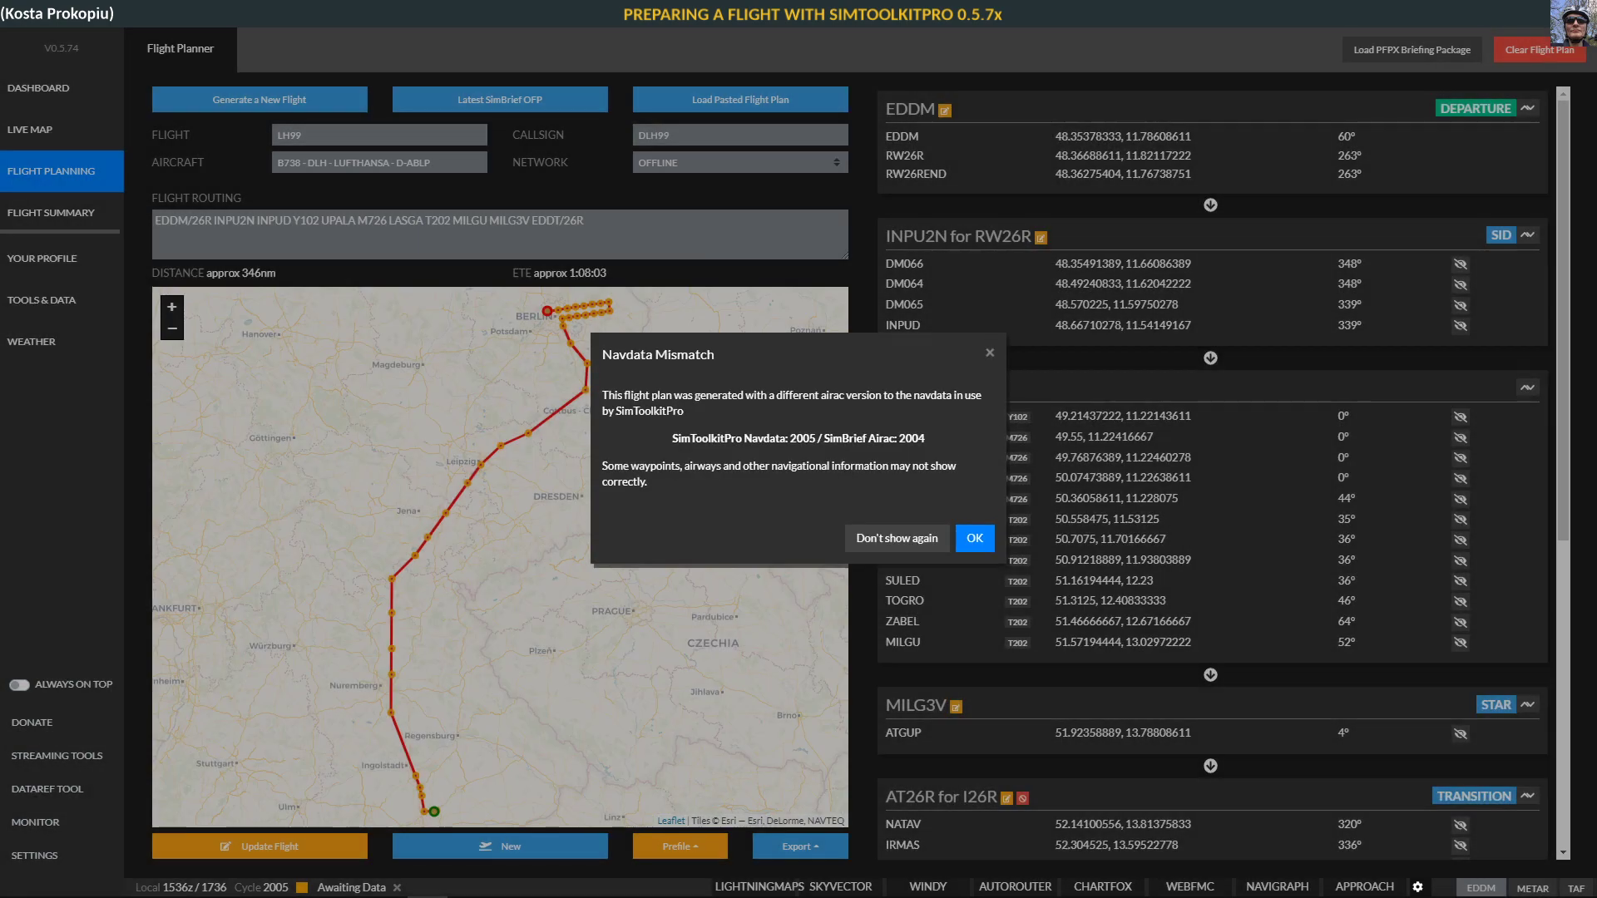
pyautogui.click(1073, 535)
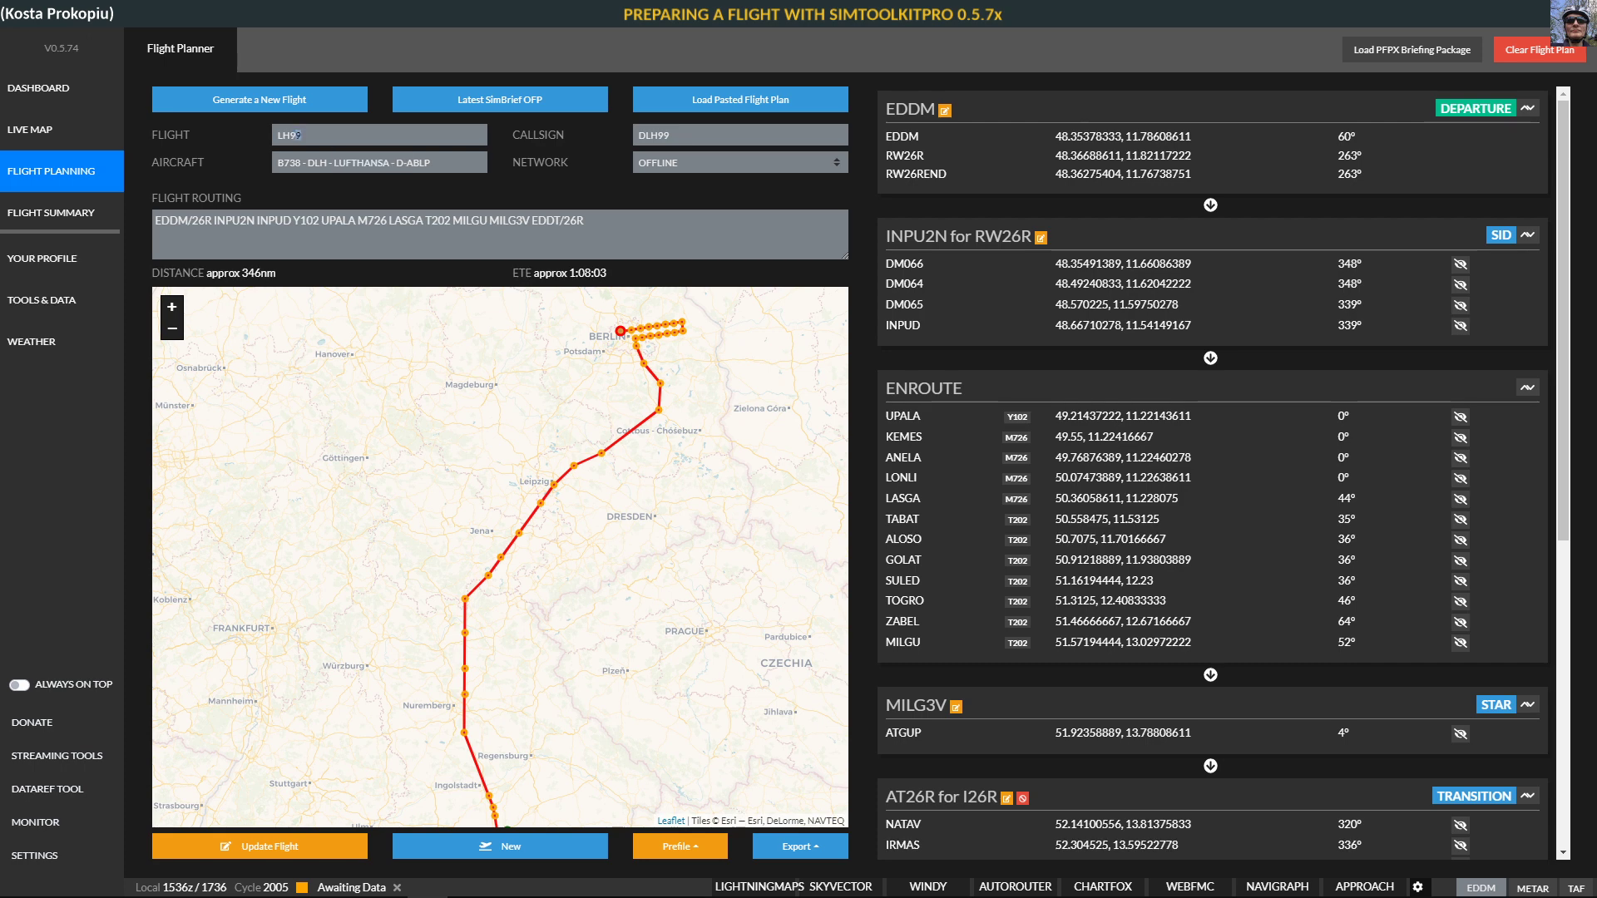
pyautogui.moveTo(297, 135); pyautogui.dragTo(277, 135)
# Start a custom aircraft entry in the profile's fleet with the airframe B738 - B737-800
pyautogui.click(42, 258)
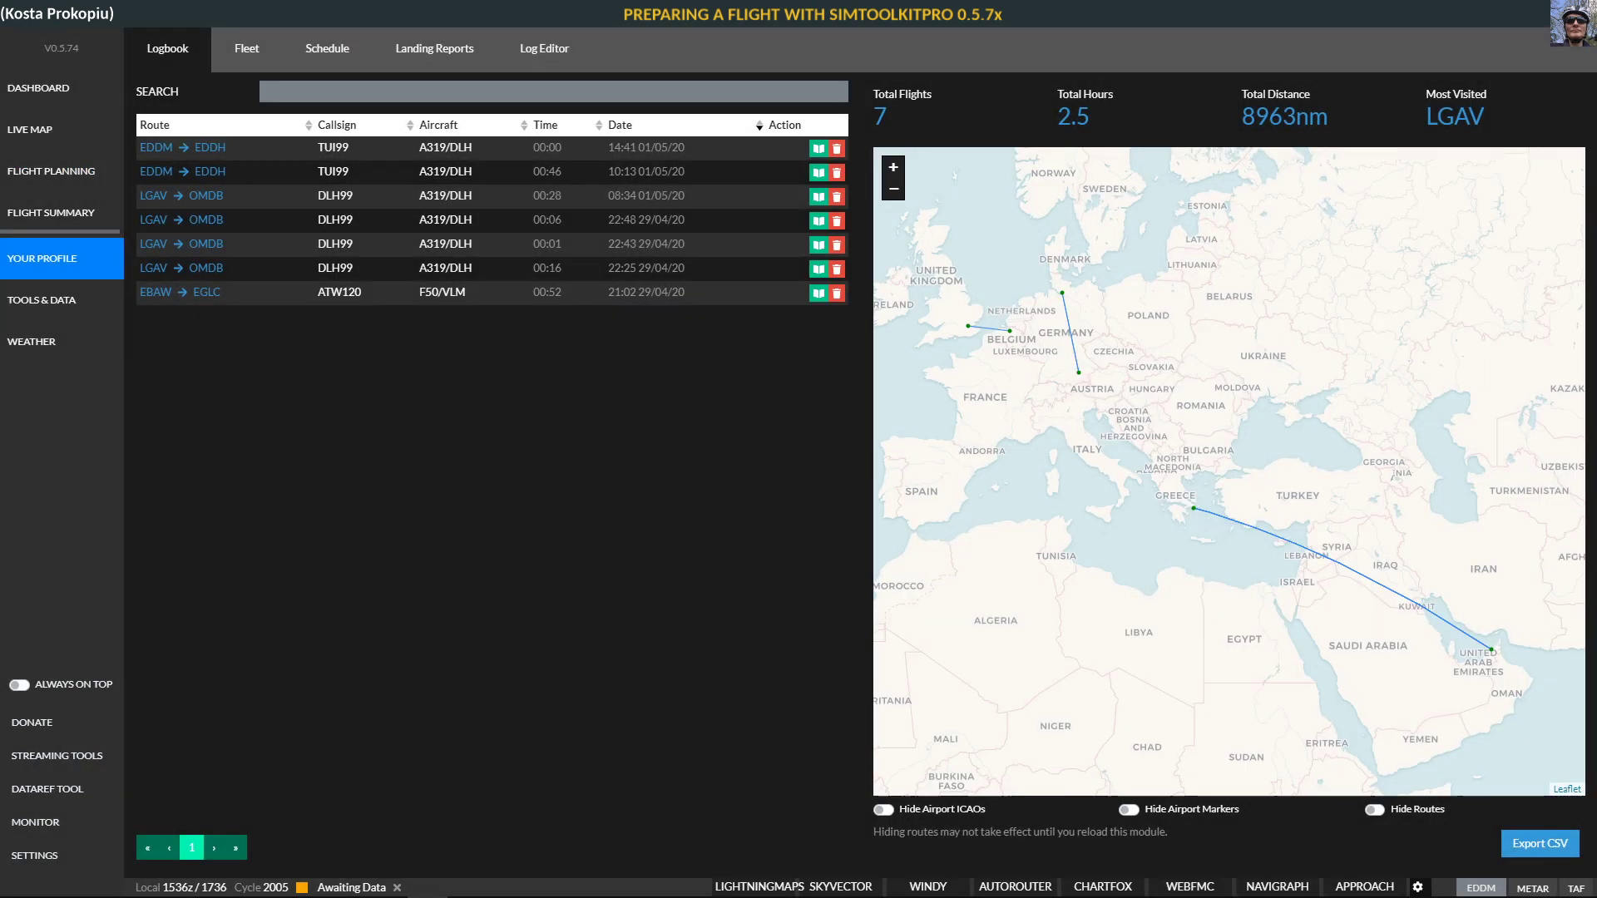
pyautogui.click(246, 48)
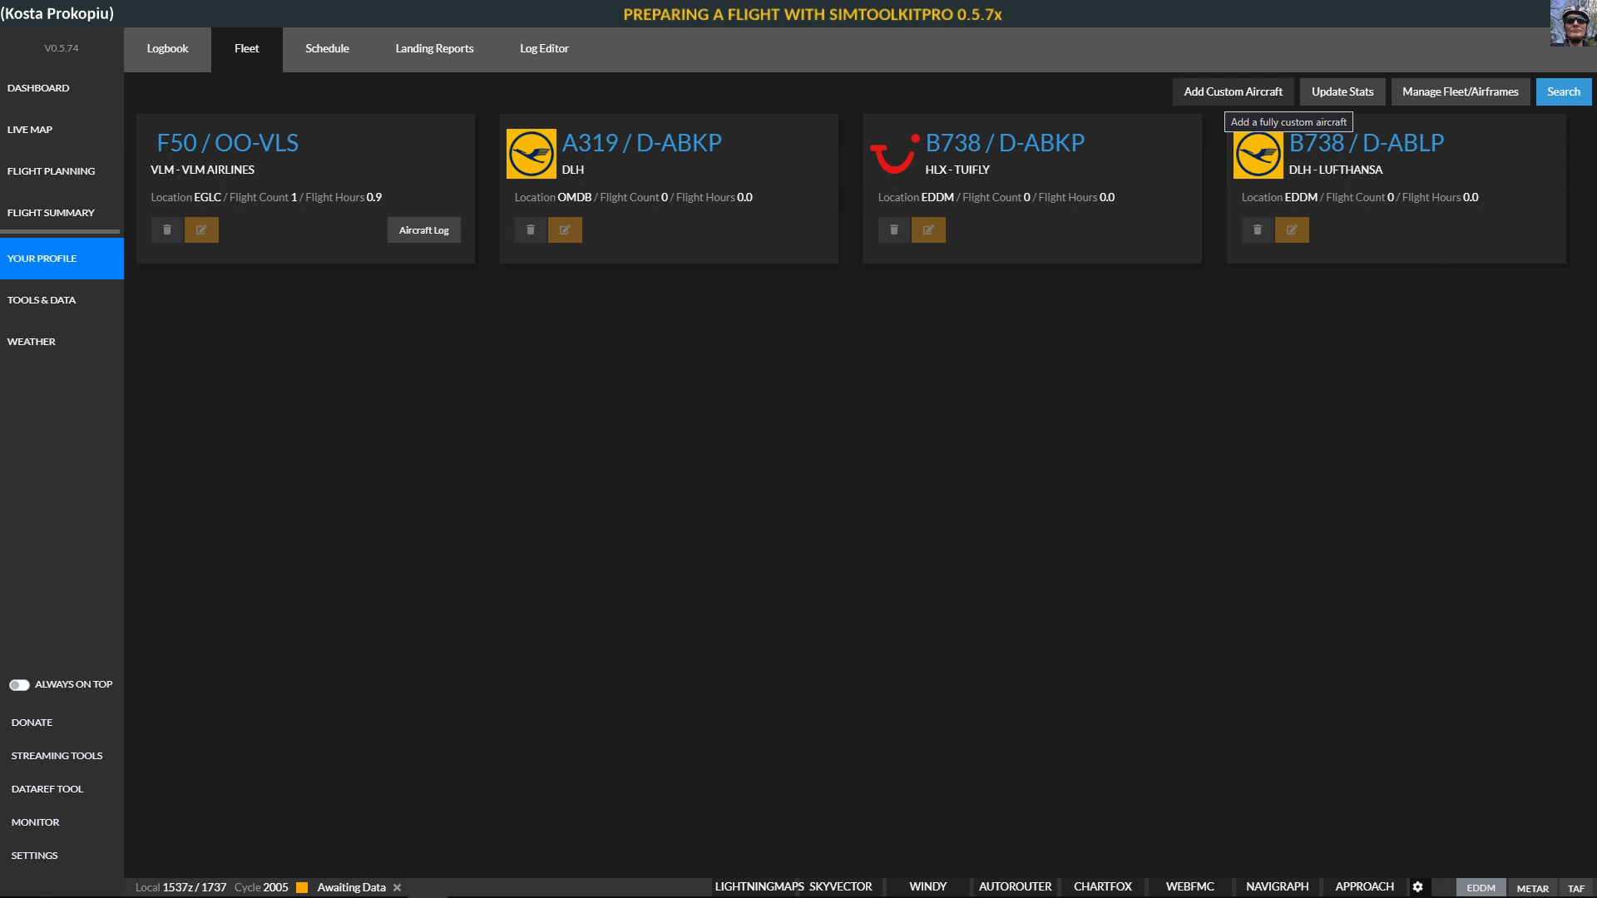
pyautogui.click(1233, 91)
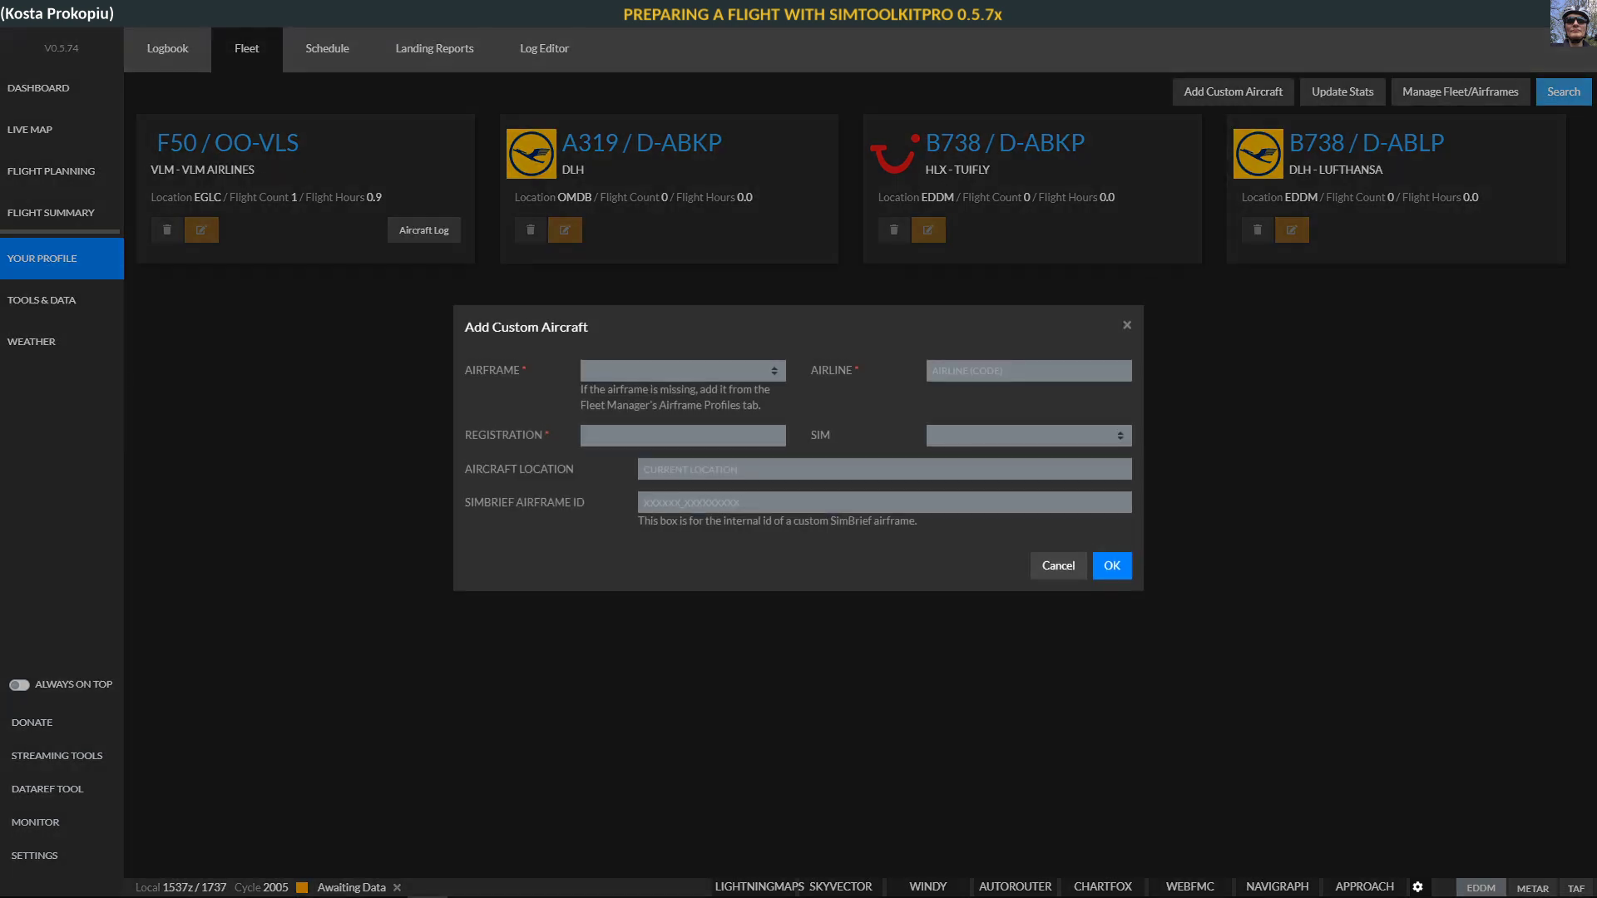
pyautogui.click(682, 371)
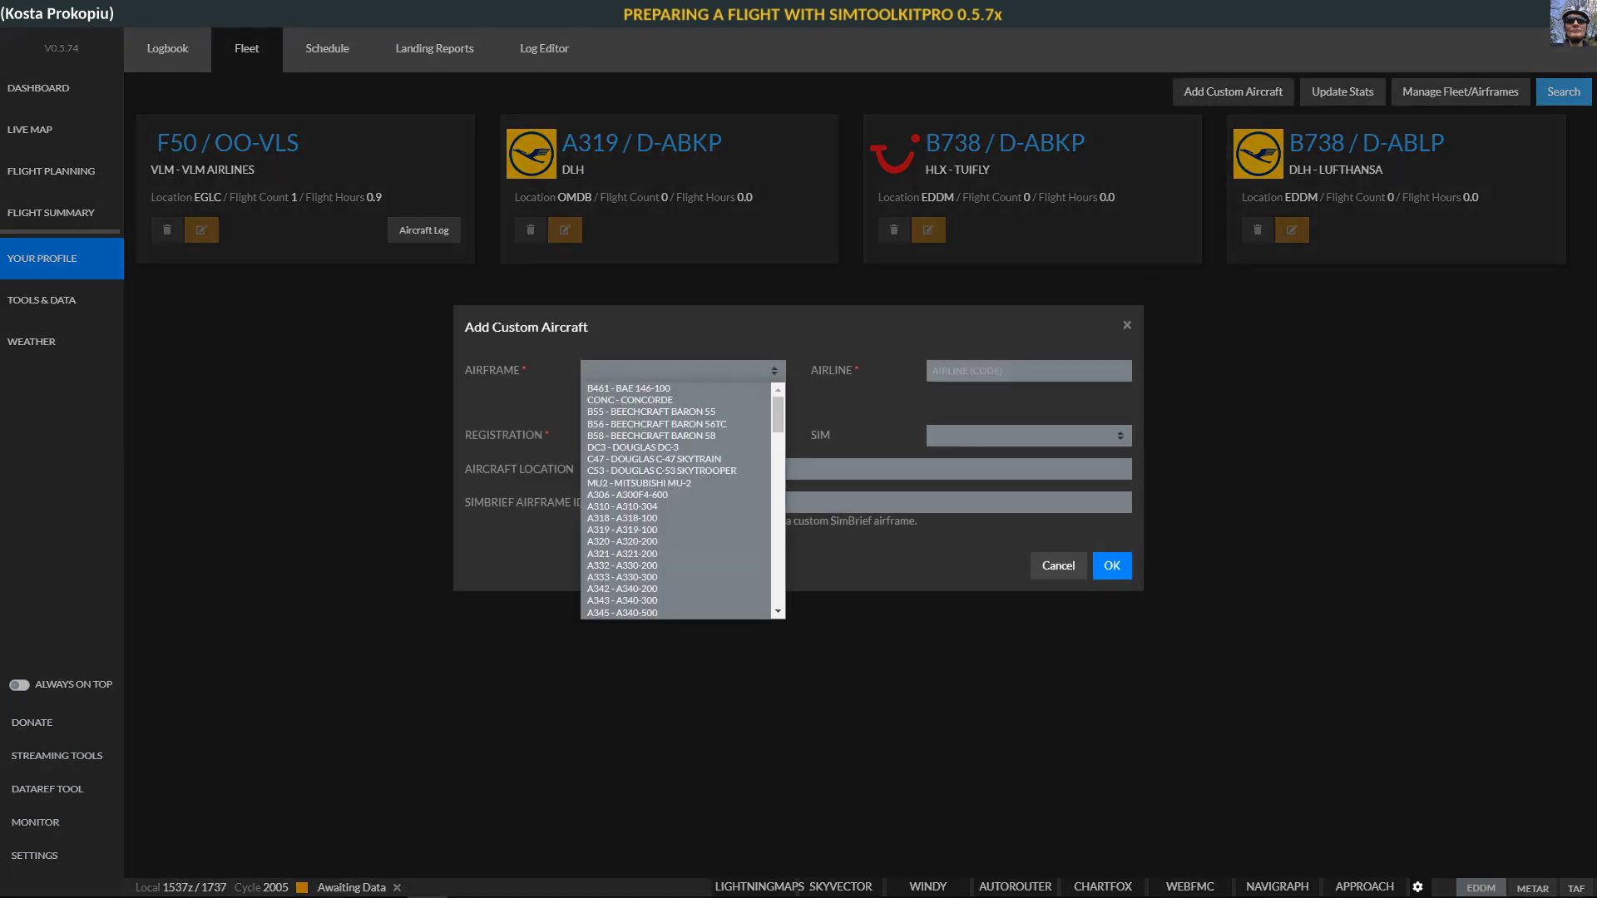
pyautogui.scroll(-5, 678, 442)
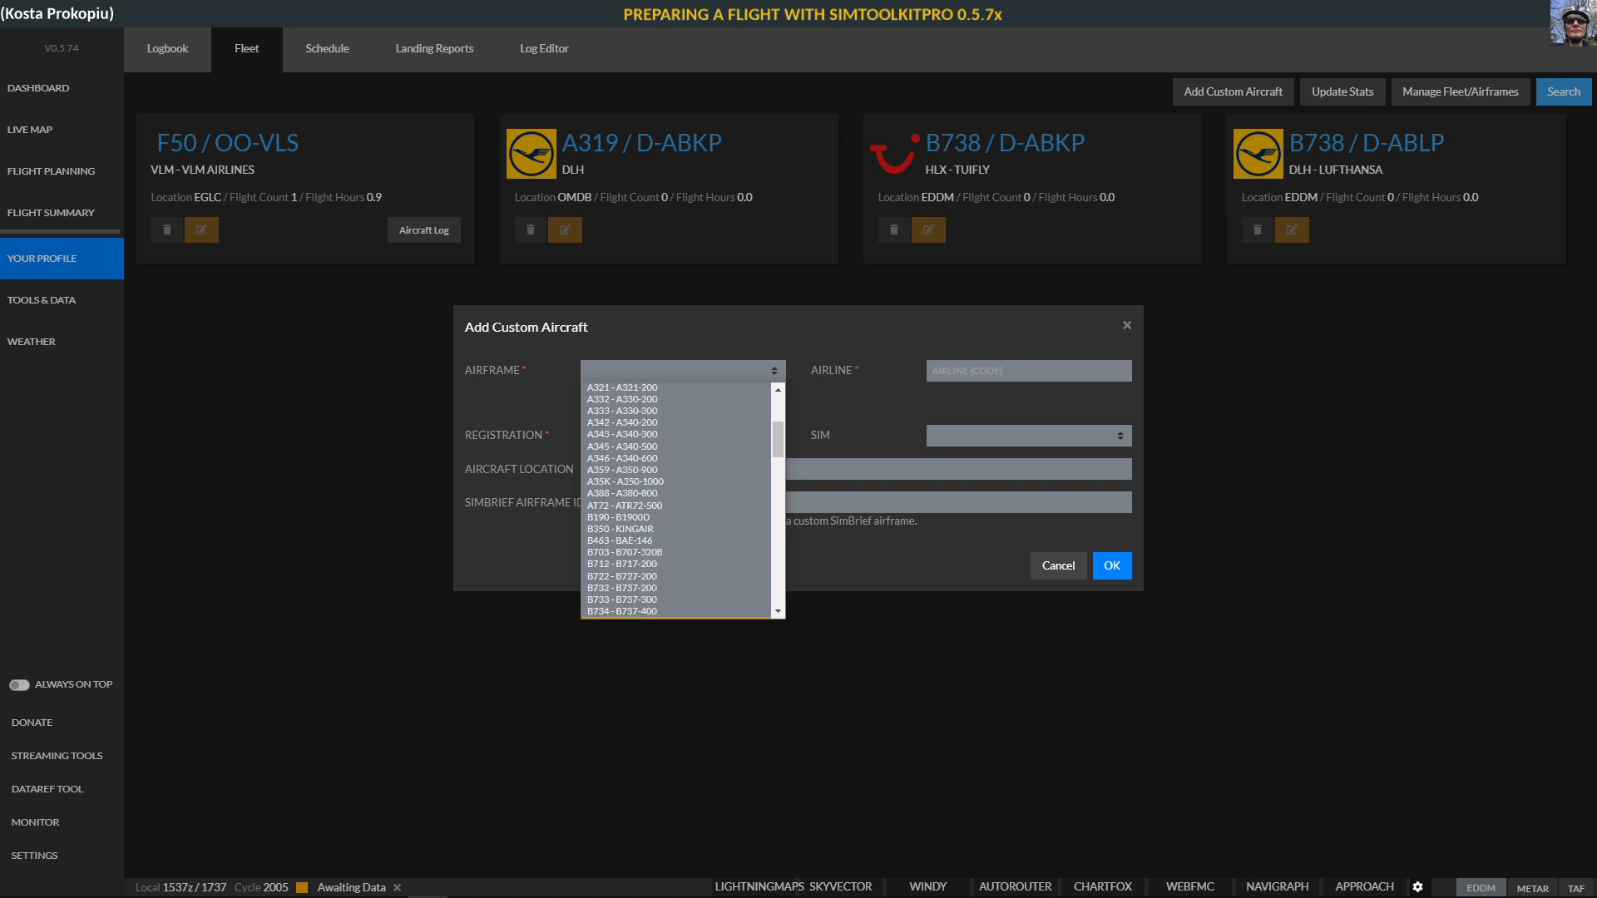
pyautogui.scroll(-5, 678, 499)
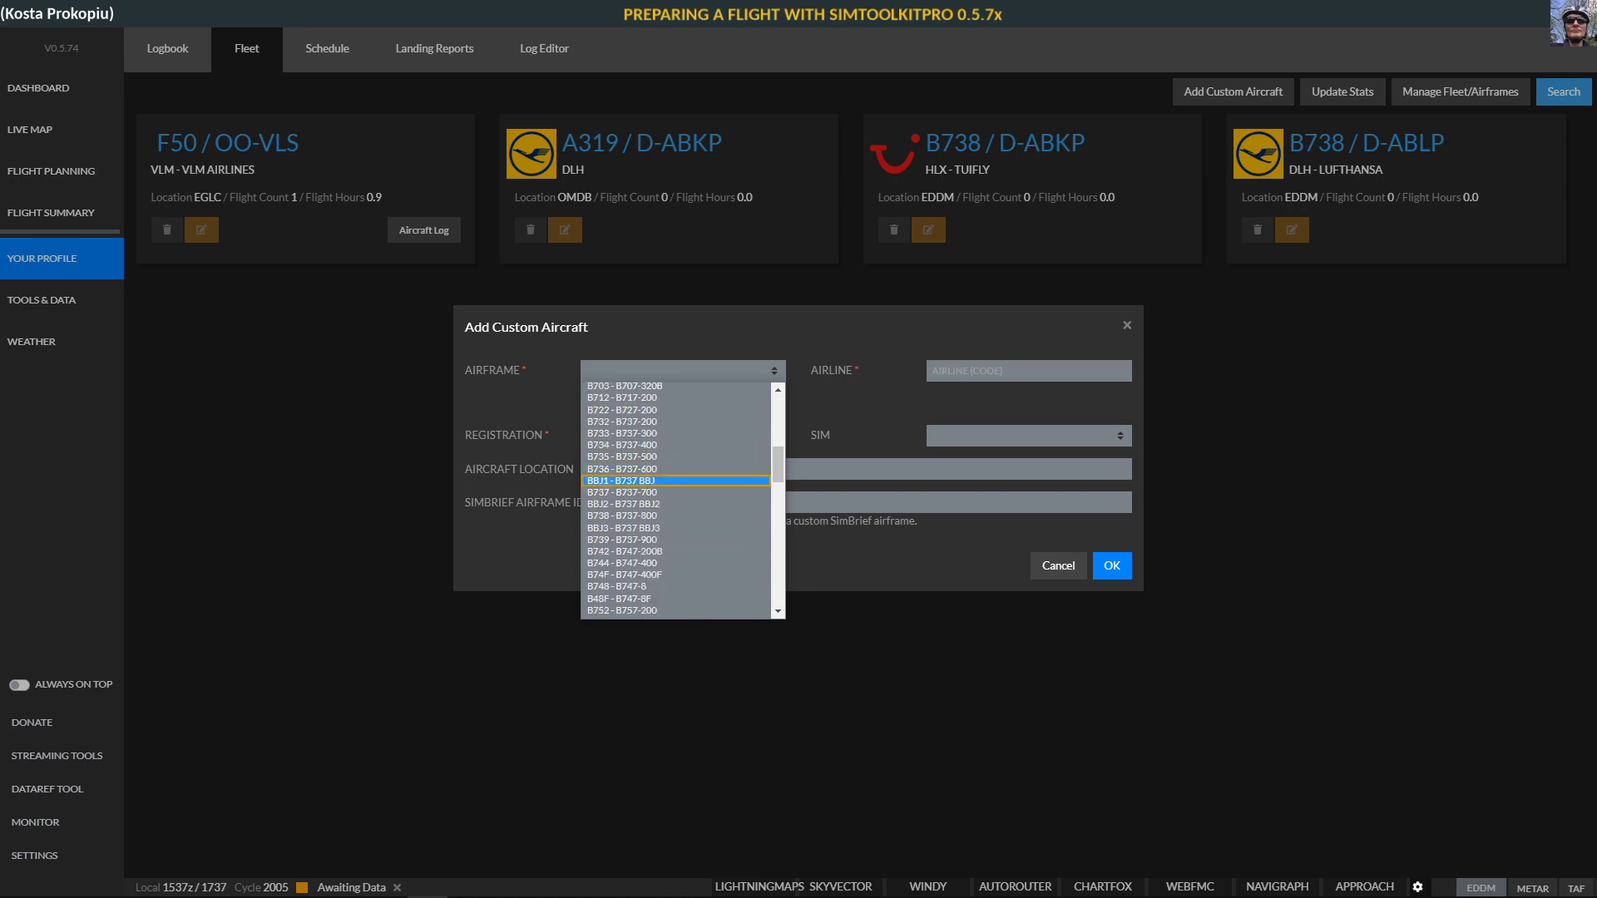
pyautogui.click(624, 516)
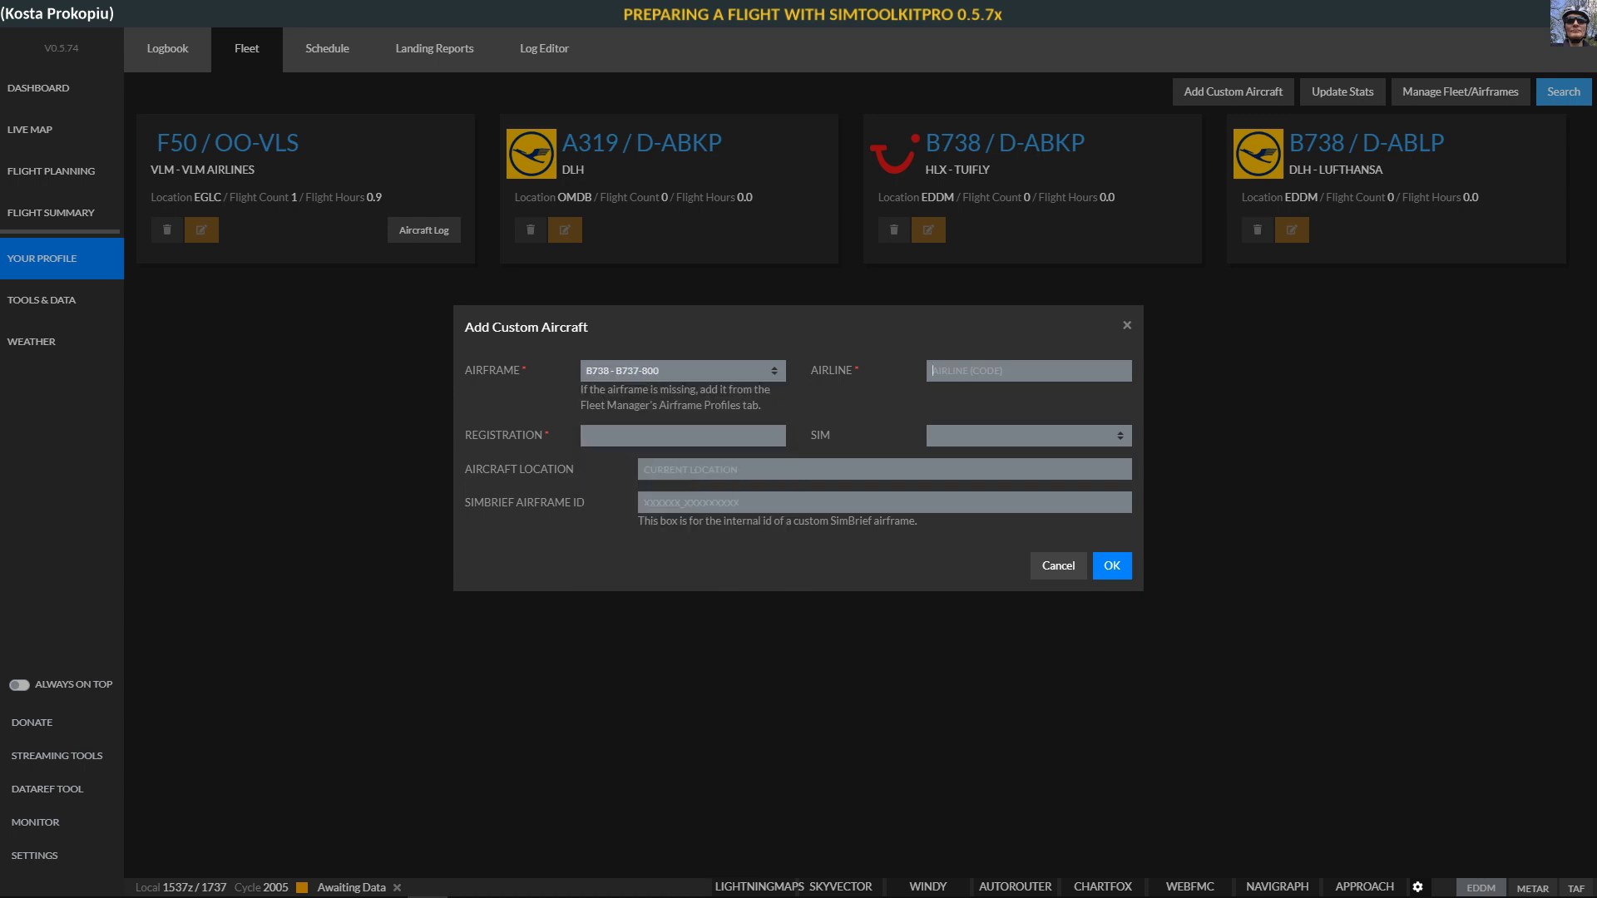
# Set the custom aircraft's airline to DLH - LUFTHANSA, registration to D-DDDD and simulator to X-Plane 11, and discard the entry
pyautogui.click(1028, 370)
pyautogui.write('DLH')
pyautogui.press('Down')
pyautogui.press('Return')
pyautogui.write('D-DDDD')
pyautogui.click(1028, 435)
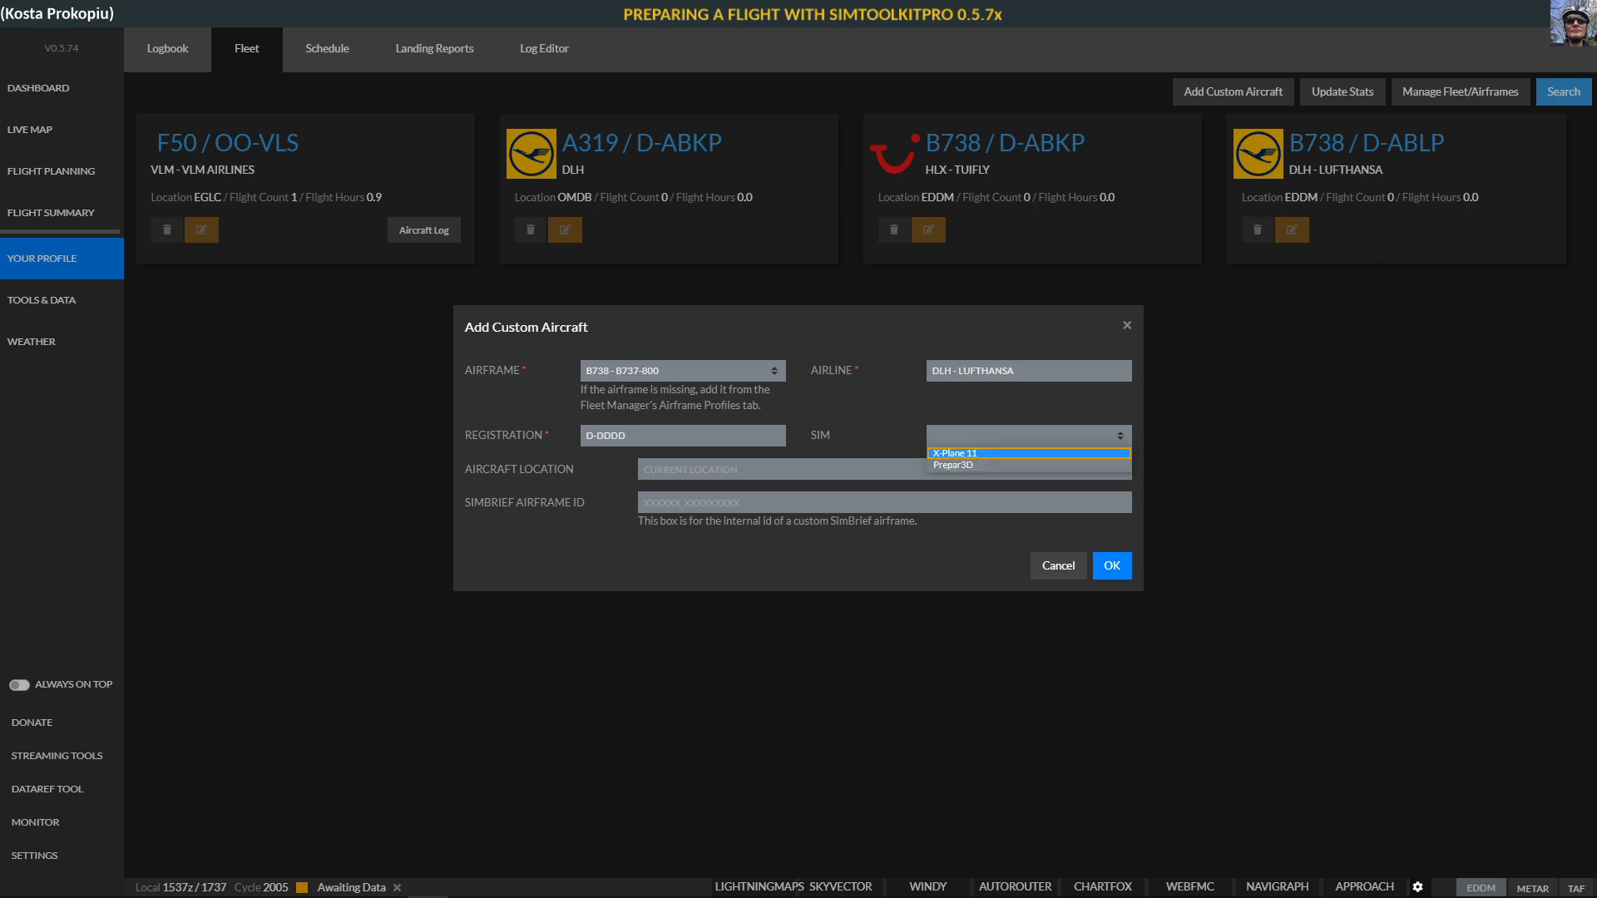
pyautogui.click(981, 451)
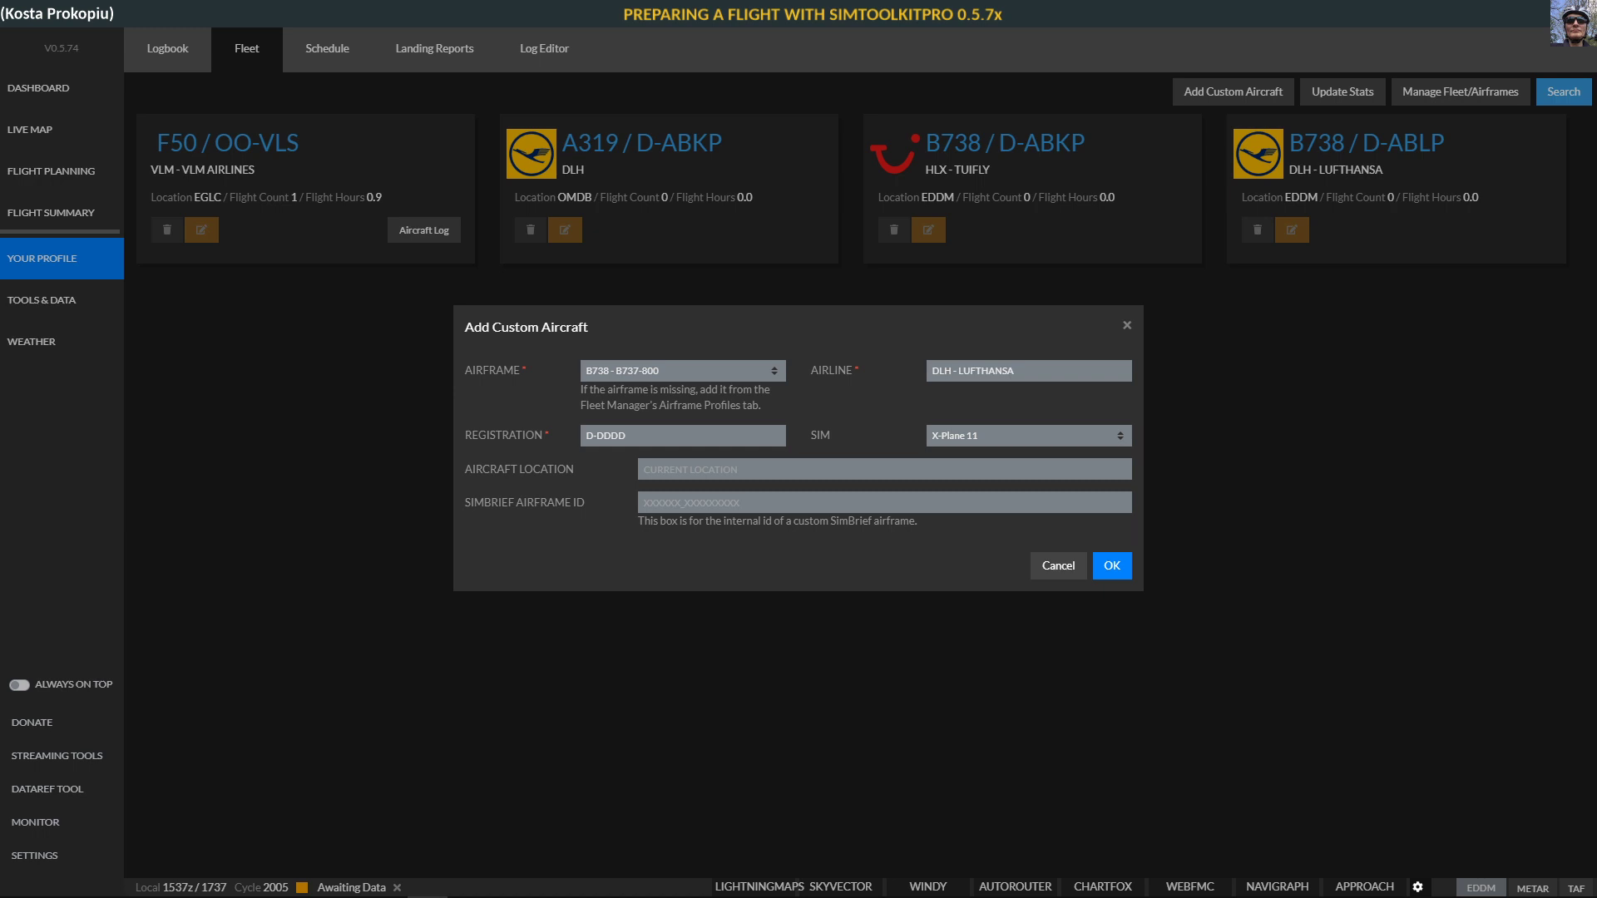
pyautogui.click(1058, 565)
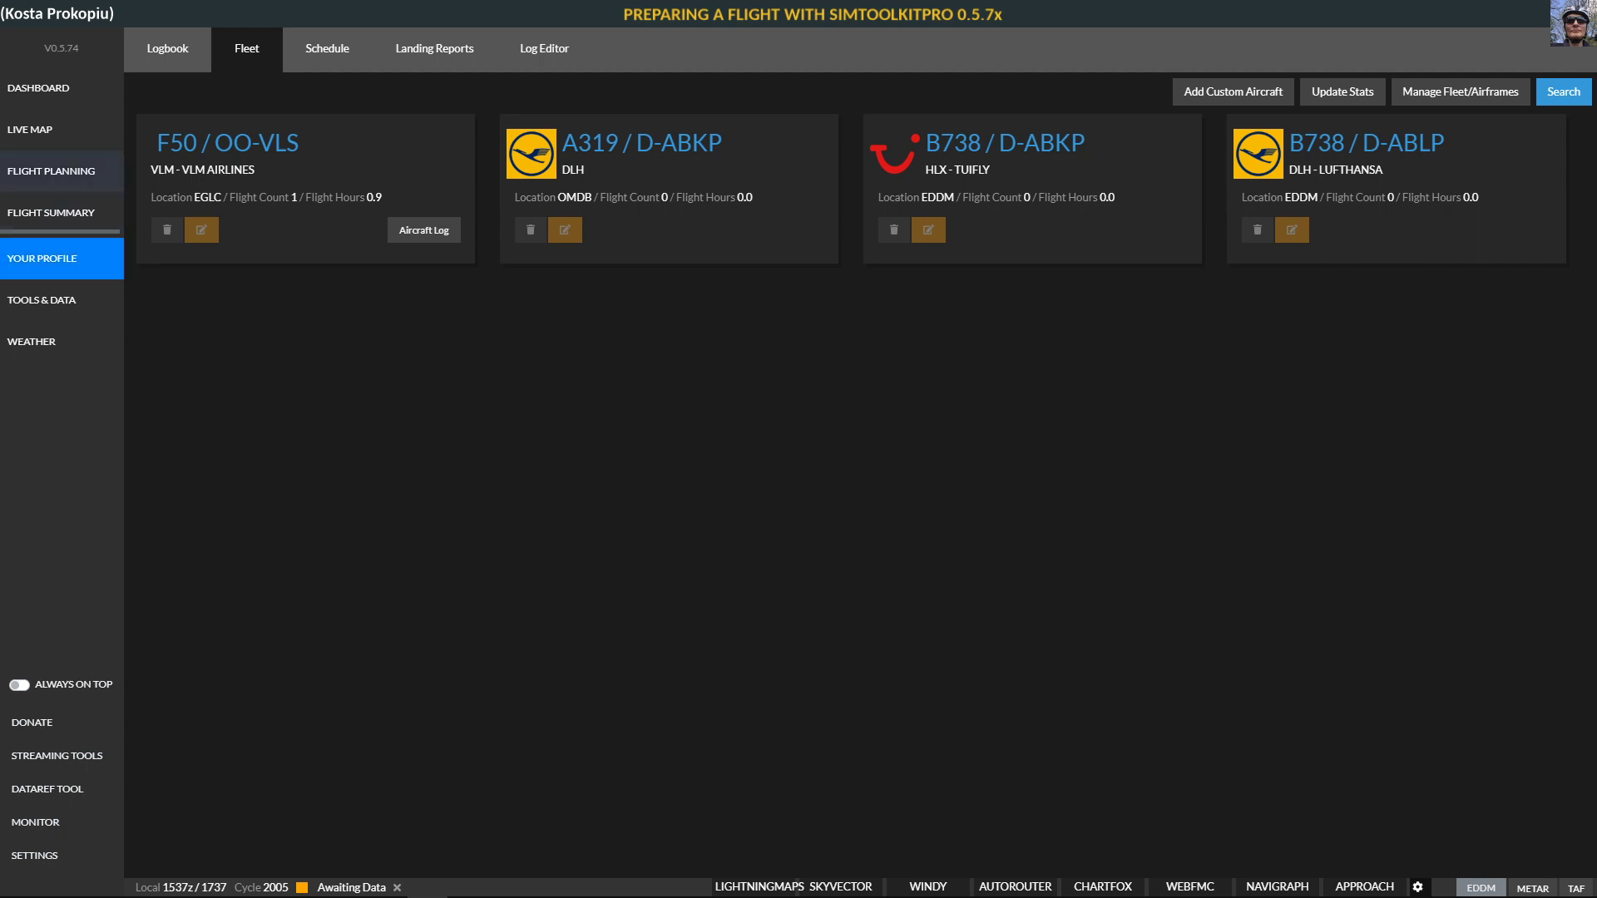
# Start generating a new flight in the flight planner with departure EDDM - MUNICH and destination EDDT - TEGEL
pyautogui.click(51, 171)
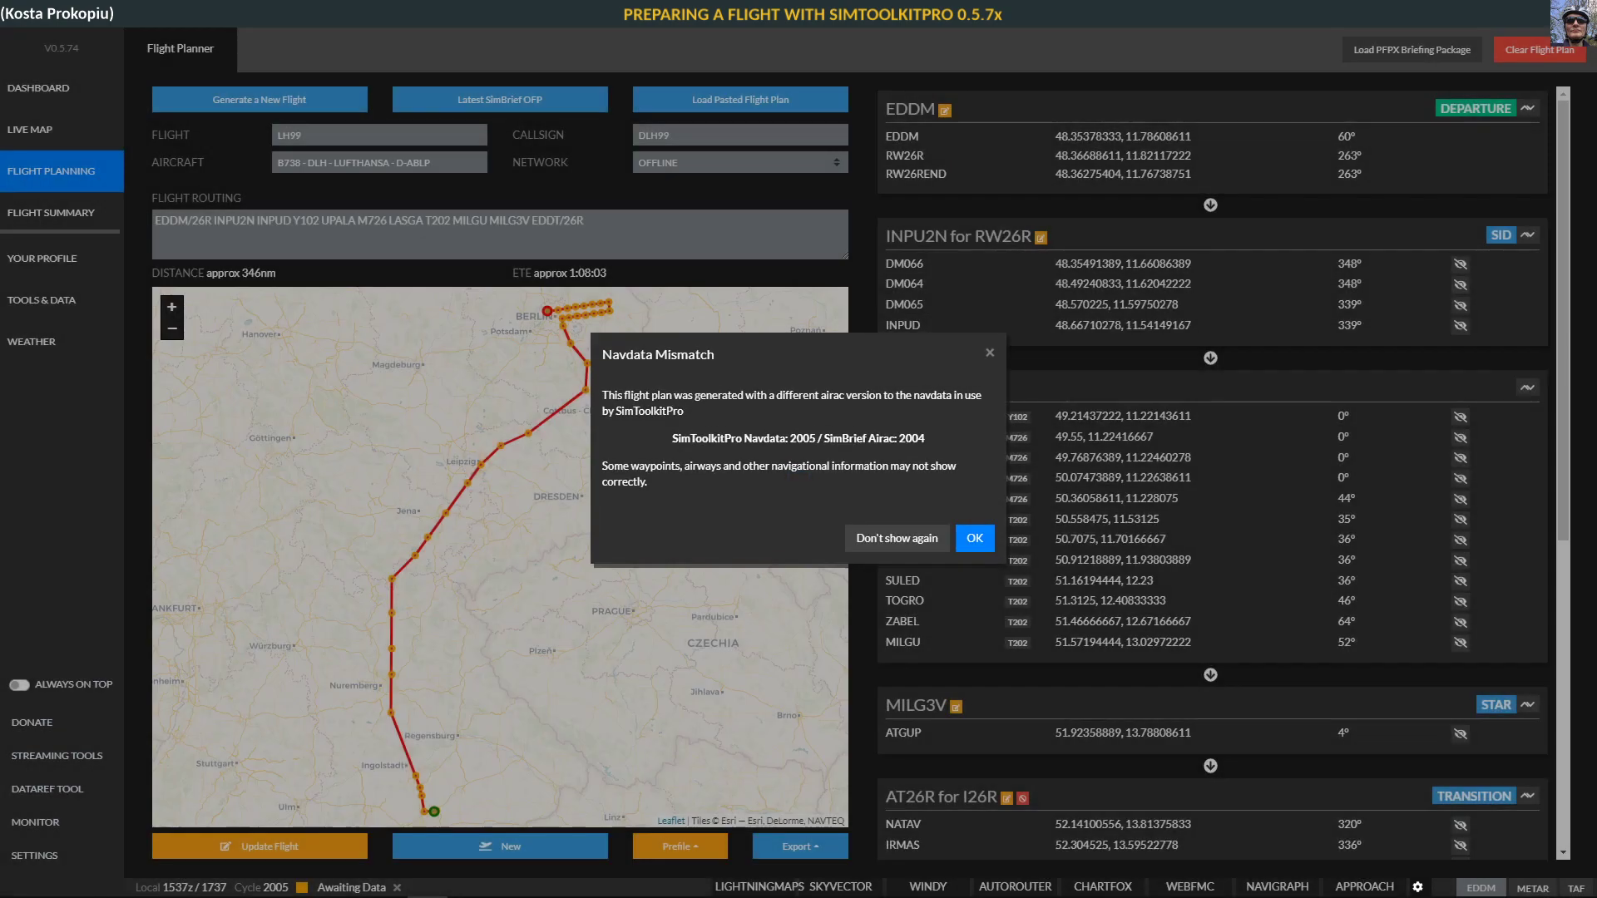
pyautogui.press('Return')
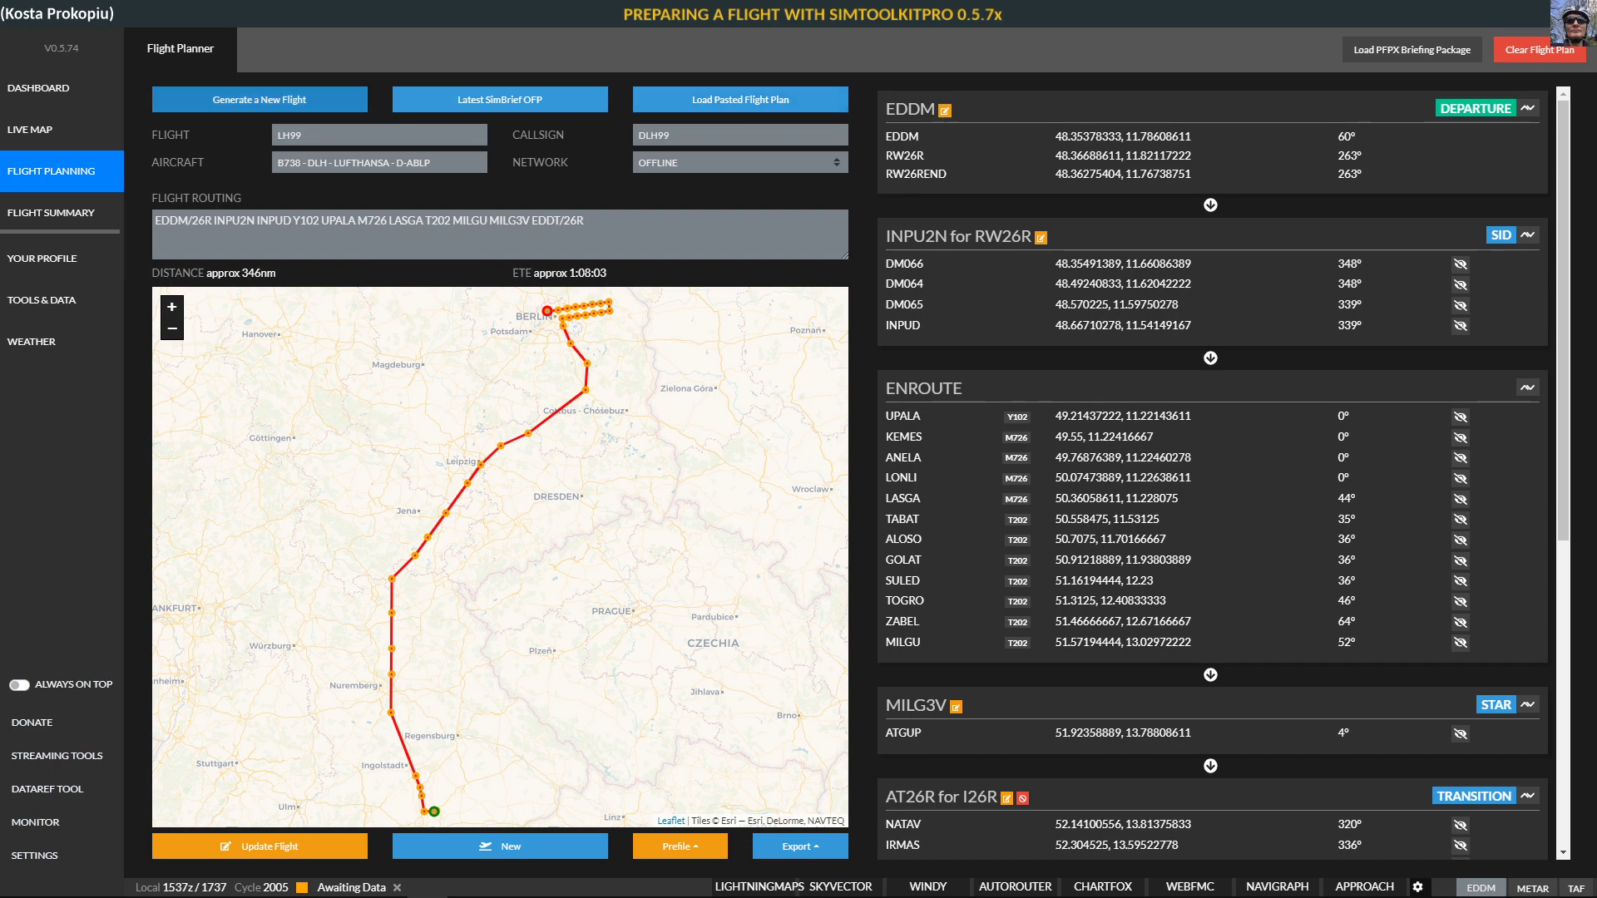
pyautogui.click(259, 99)
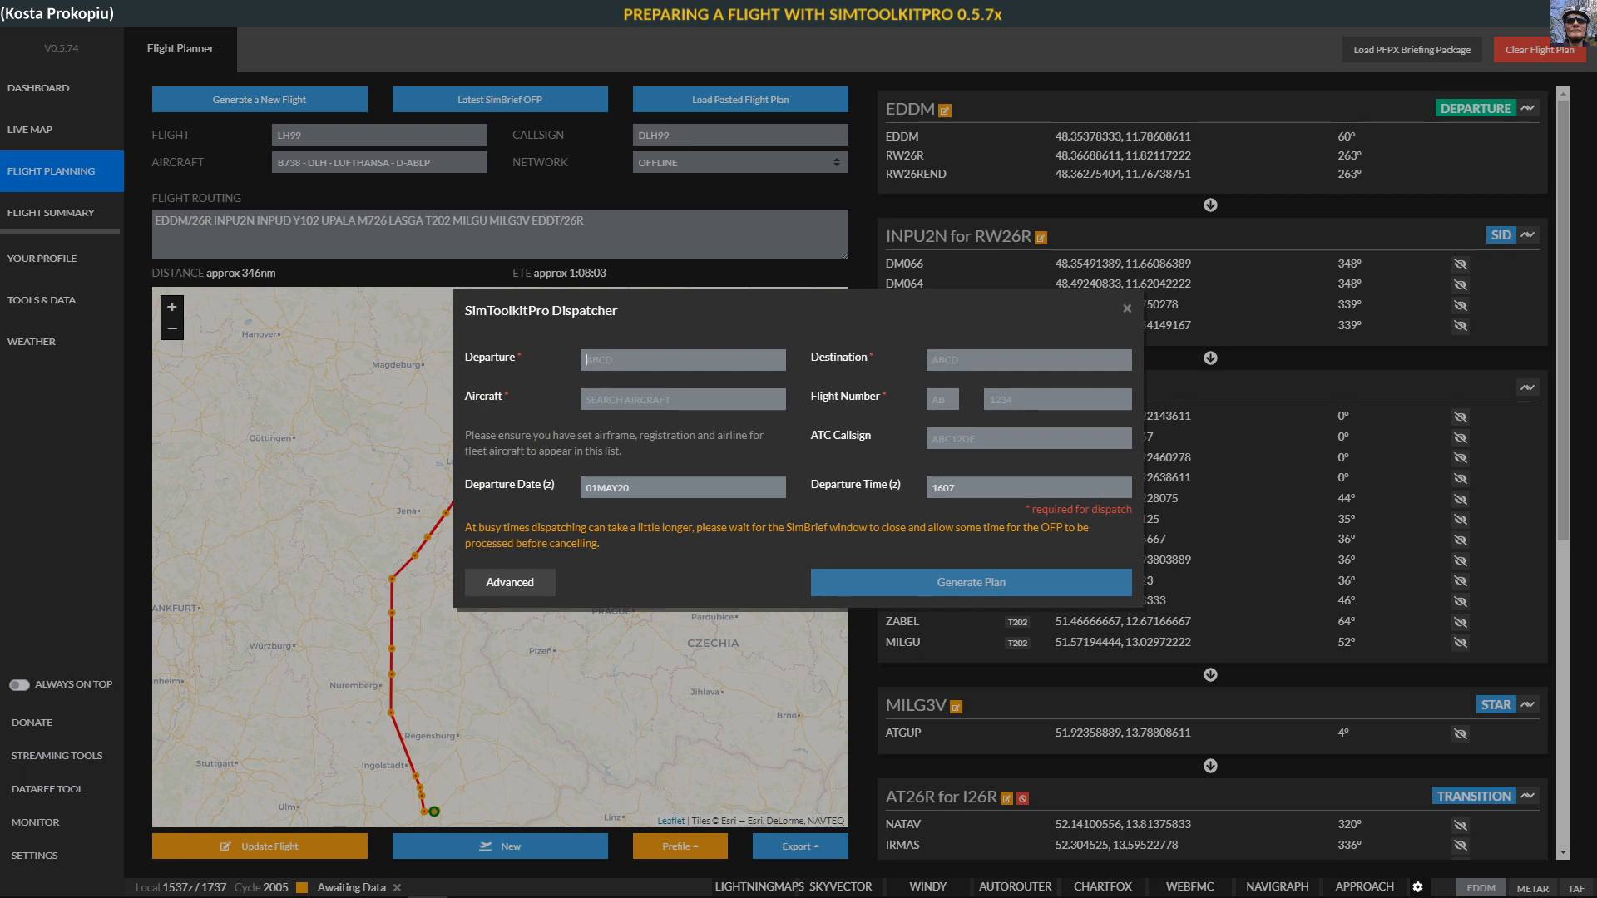
pyautogui.write('EDDM')
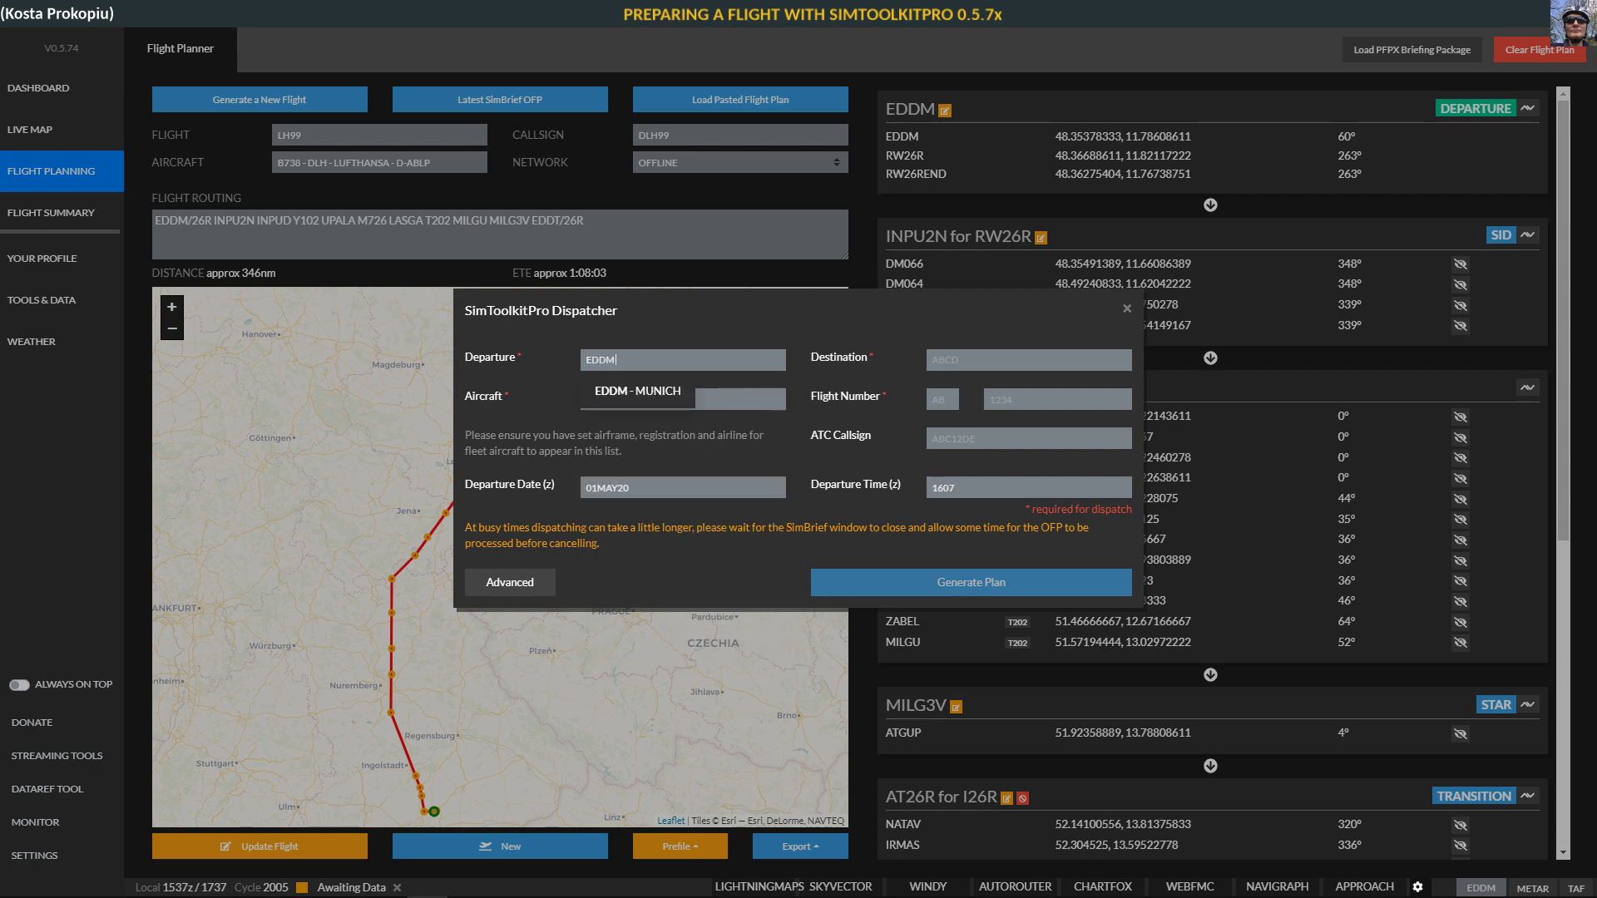
pyautogui.press('Return')
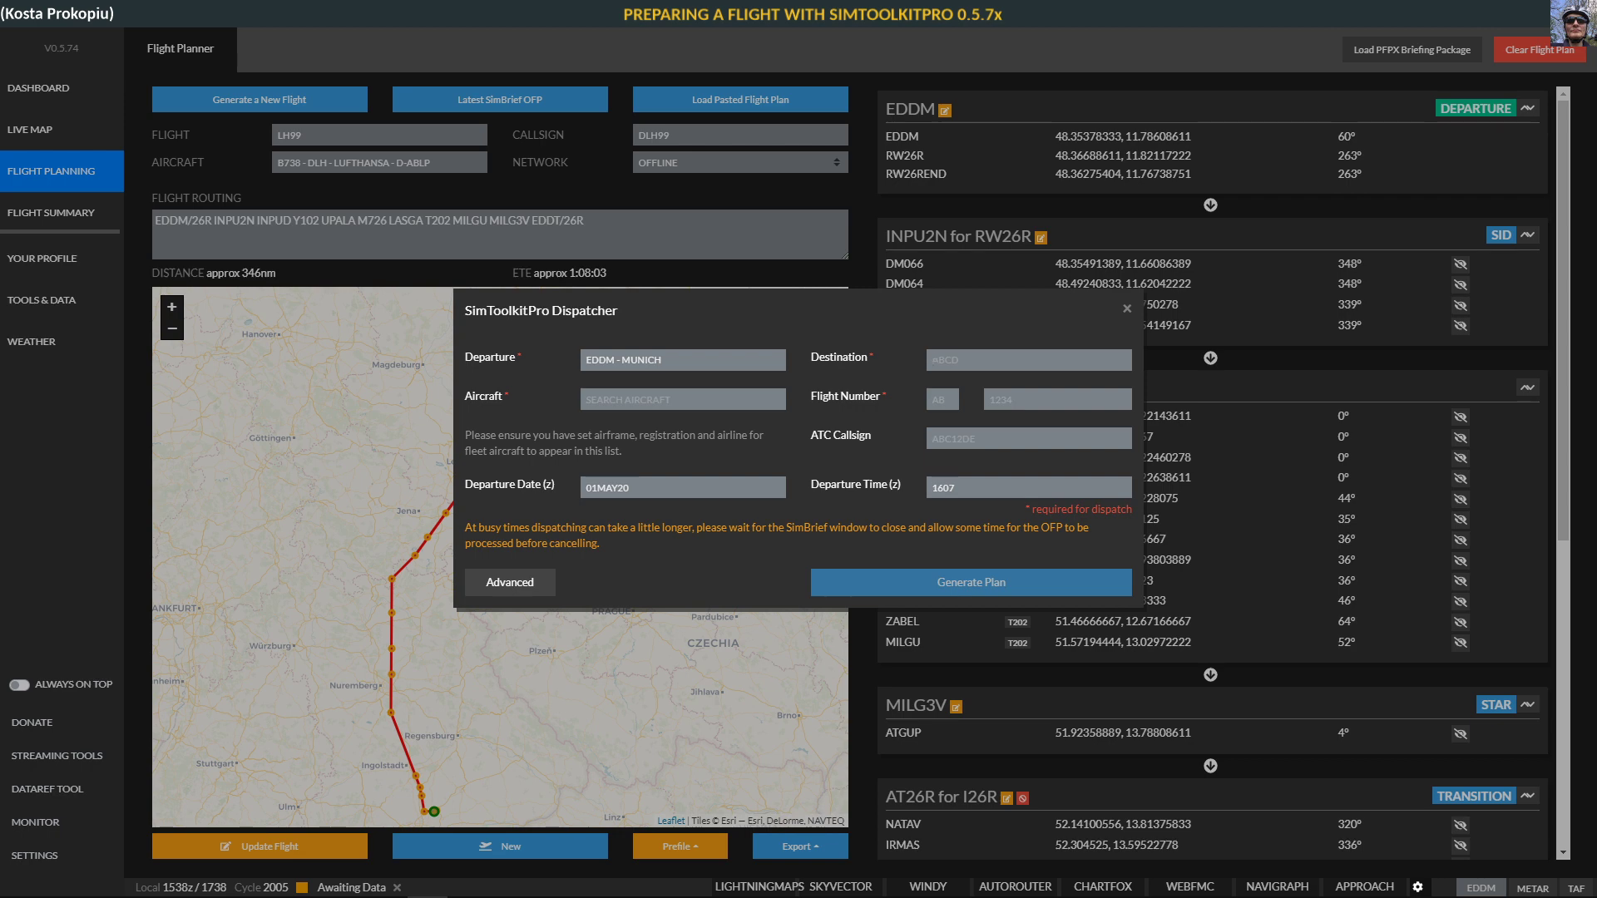
pyautogui.write('EDDT')
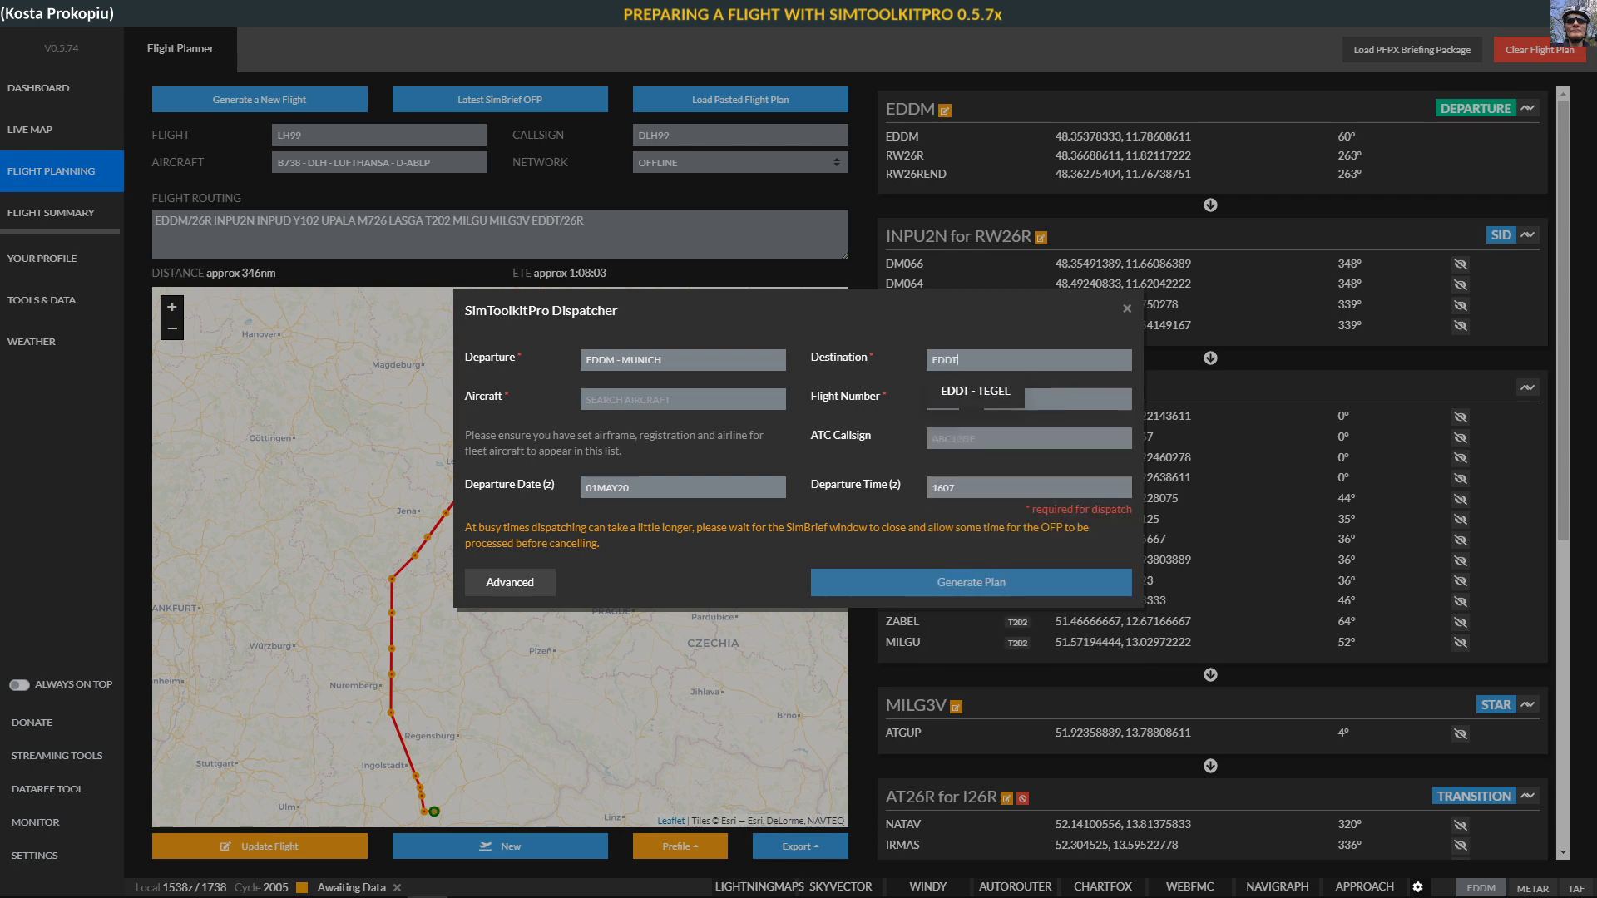
pyautogui.press('Down')
pyautogui.press('Return')
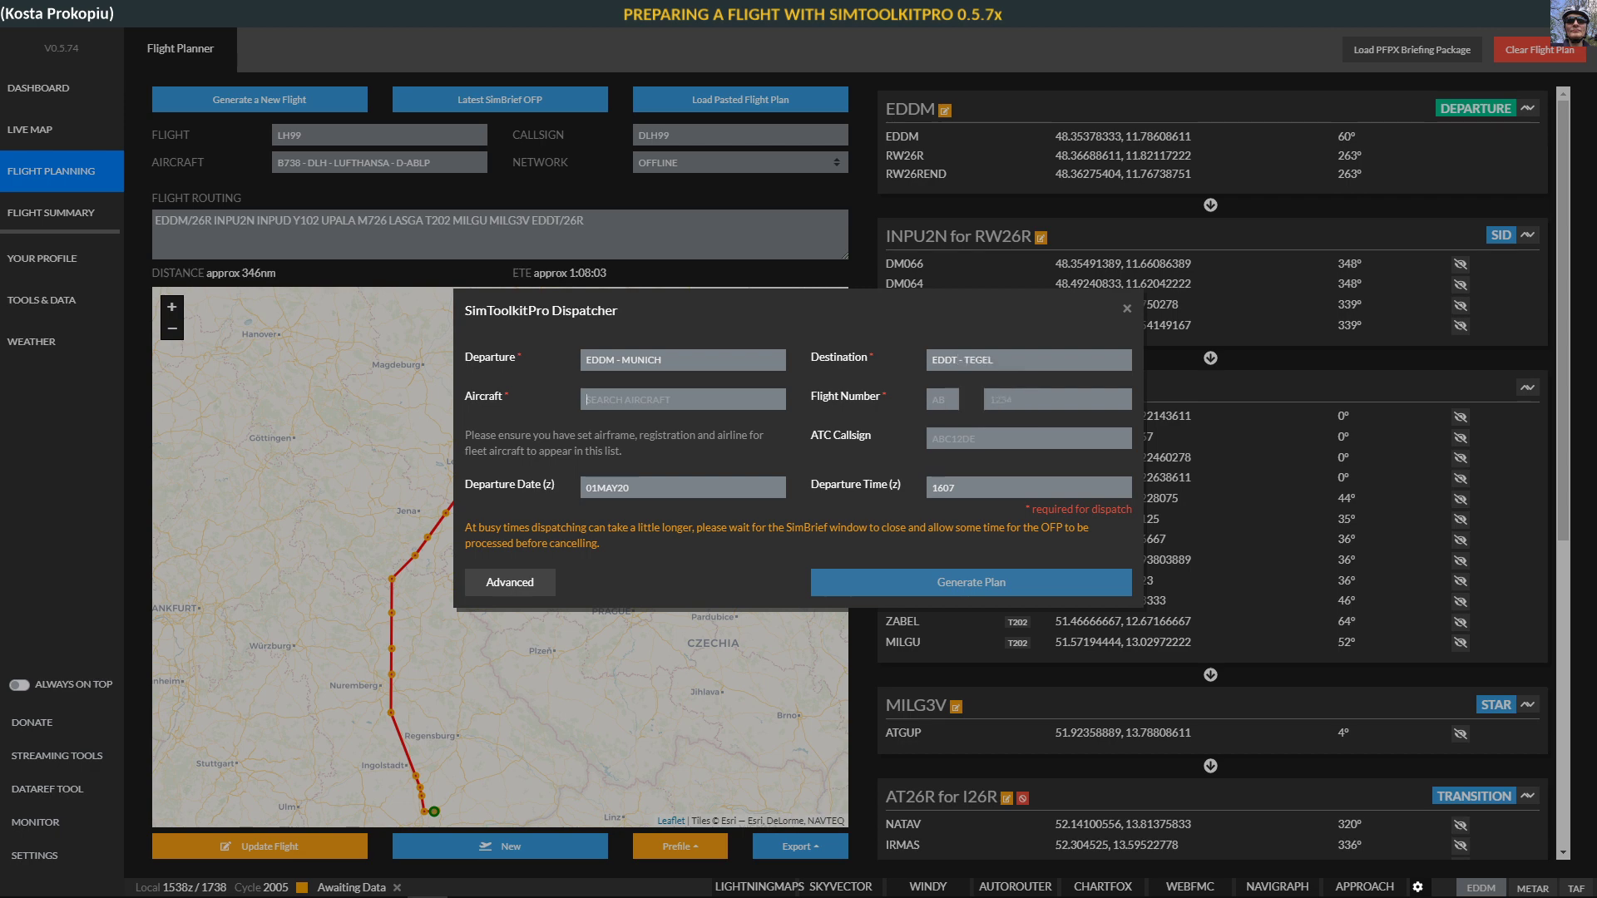
# Assign the aircraft B738 - DLH - LUFTHANSA - D-ABLP, flight number LH 99 and ATC callsign DLH99
pyautogui.click(682, 399)
pyautogui.write('B7')
pyautogui.press('Down')
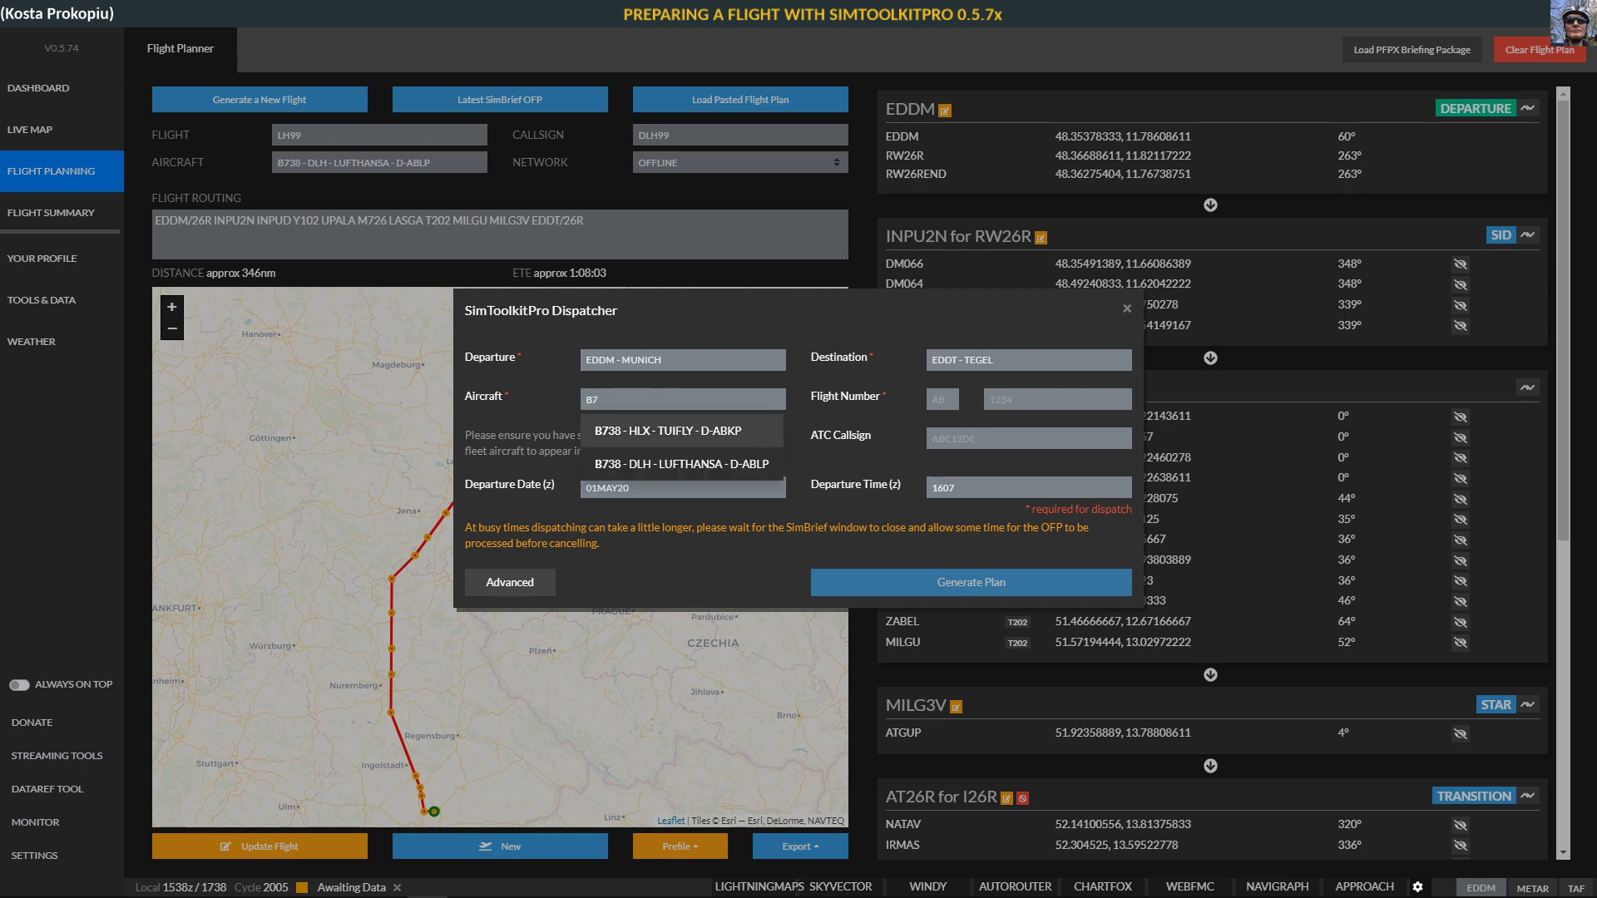
pyautogui.press('Down')
pyautogui.press('Return')
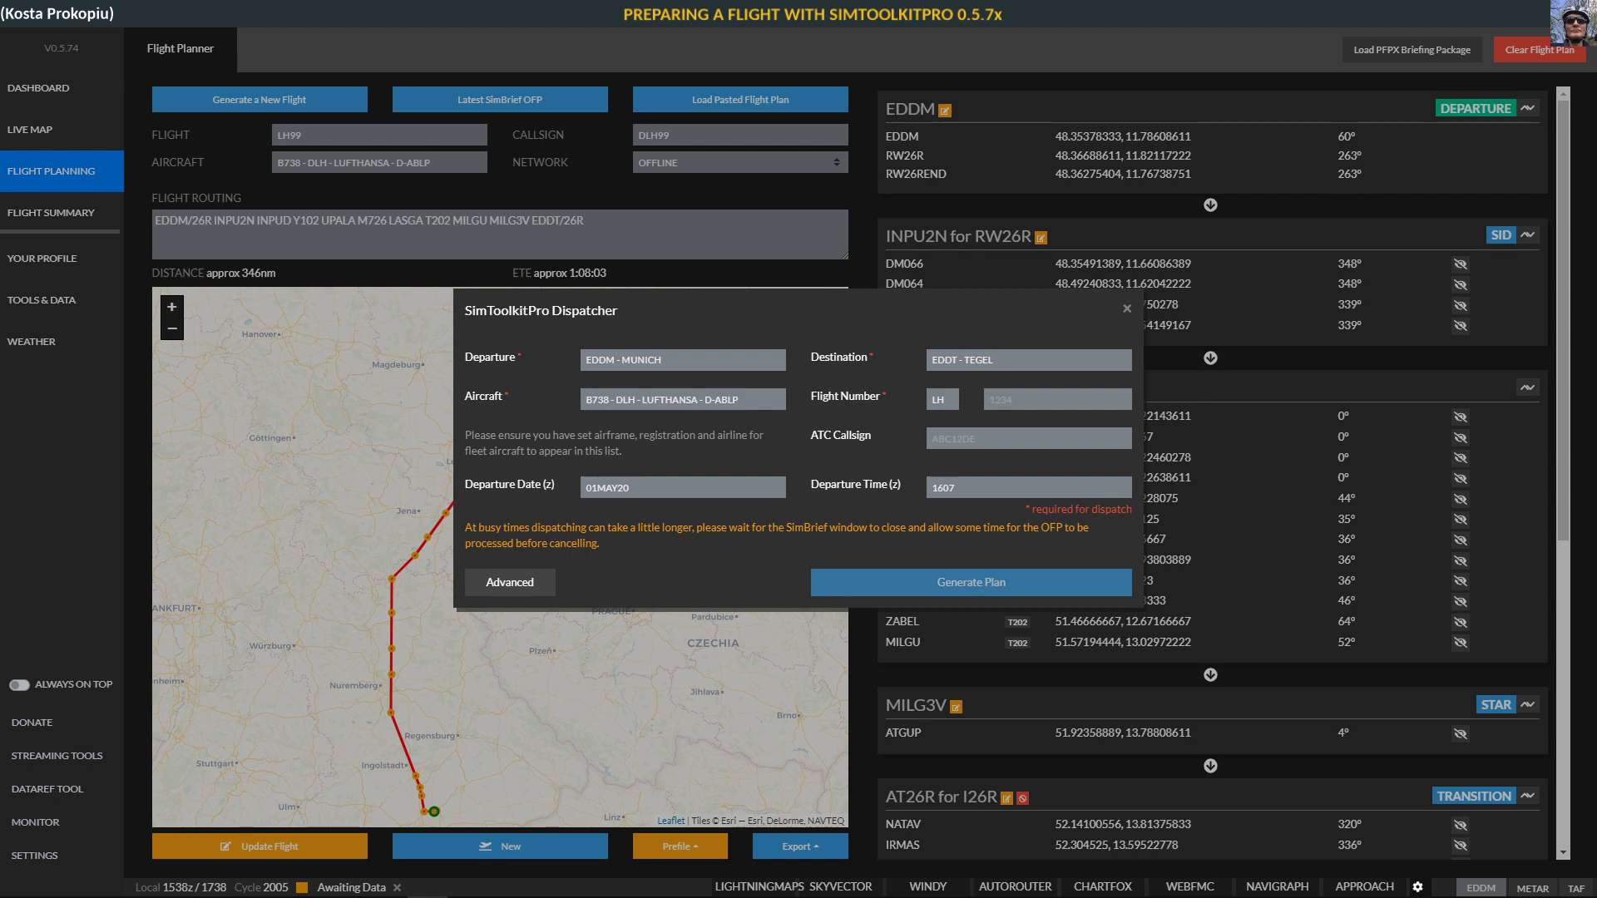
pyautogui.write('99')
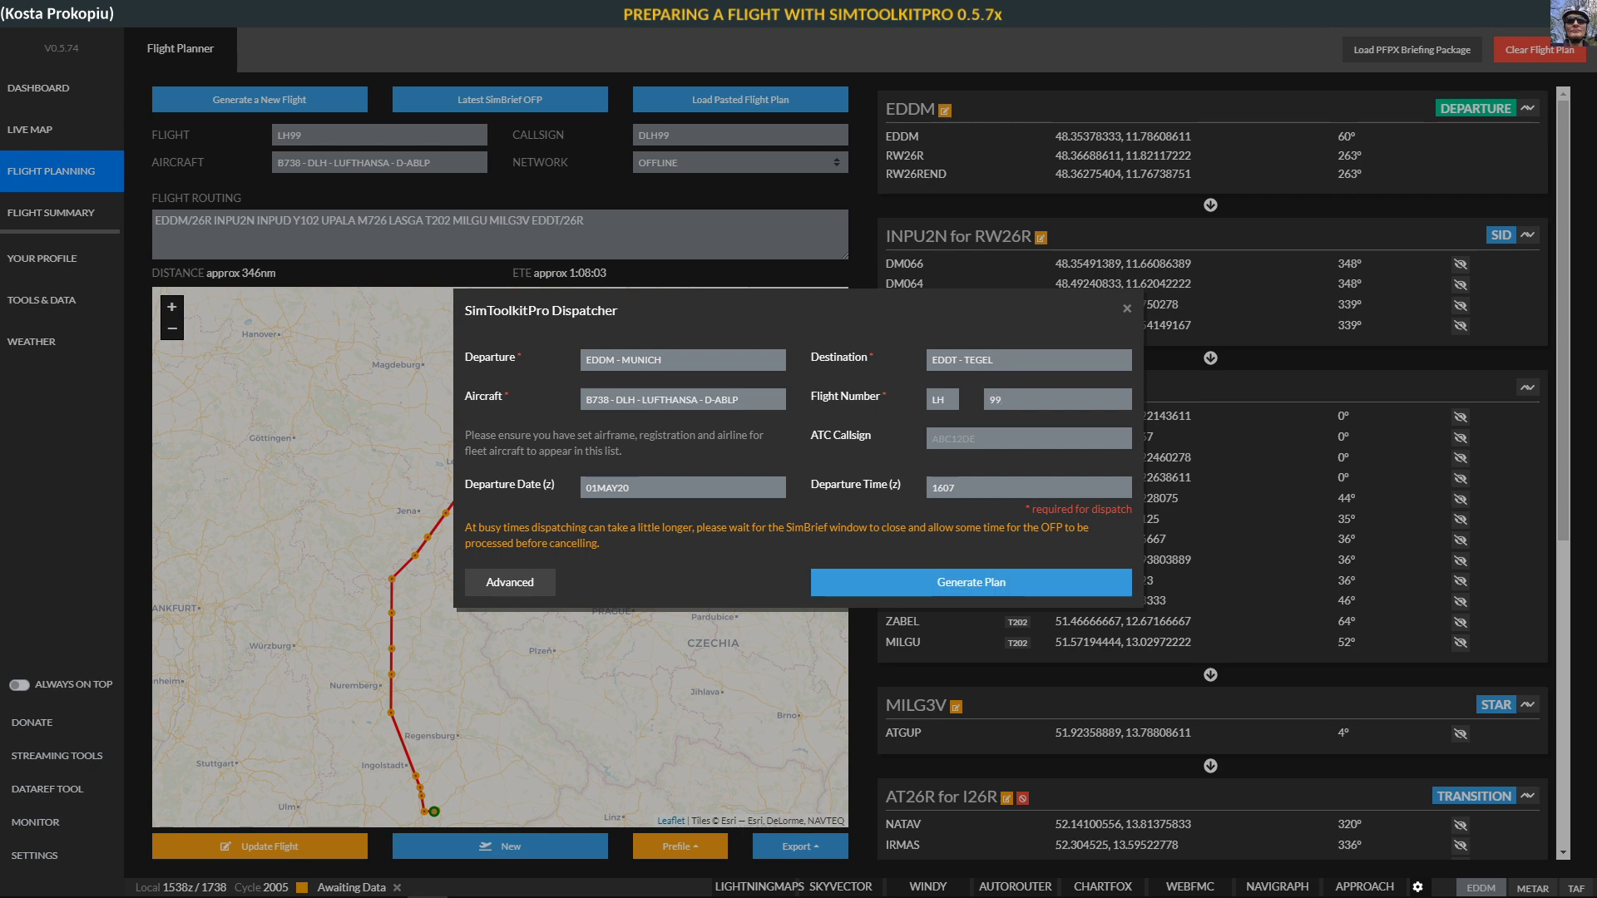
pyautogui.write('DLH99')
# Examine the dispatcher's advanced routing and performance settings, including the departure runway, cruise profile and cruise altitude choices
pyautogui.click(510, 582)
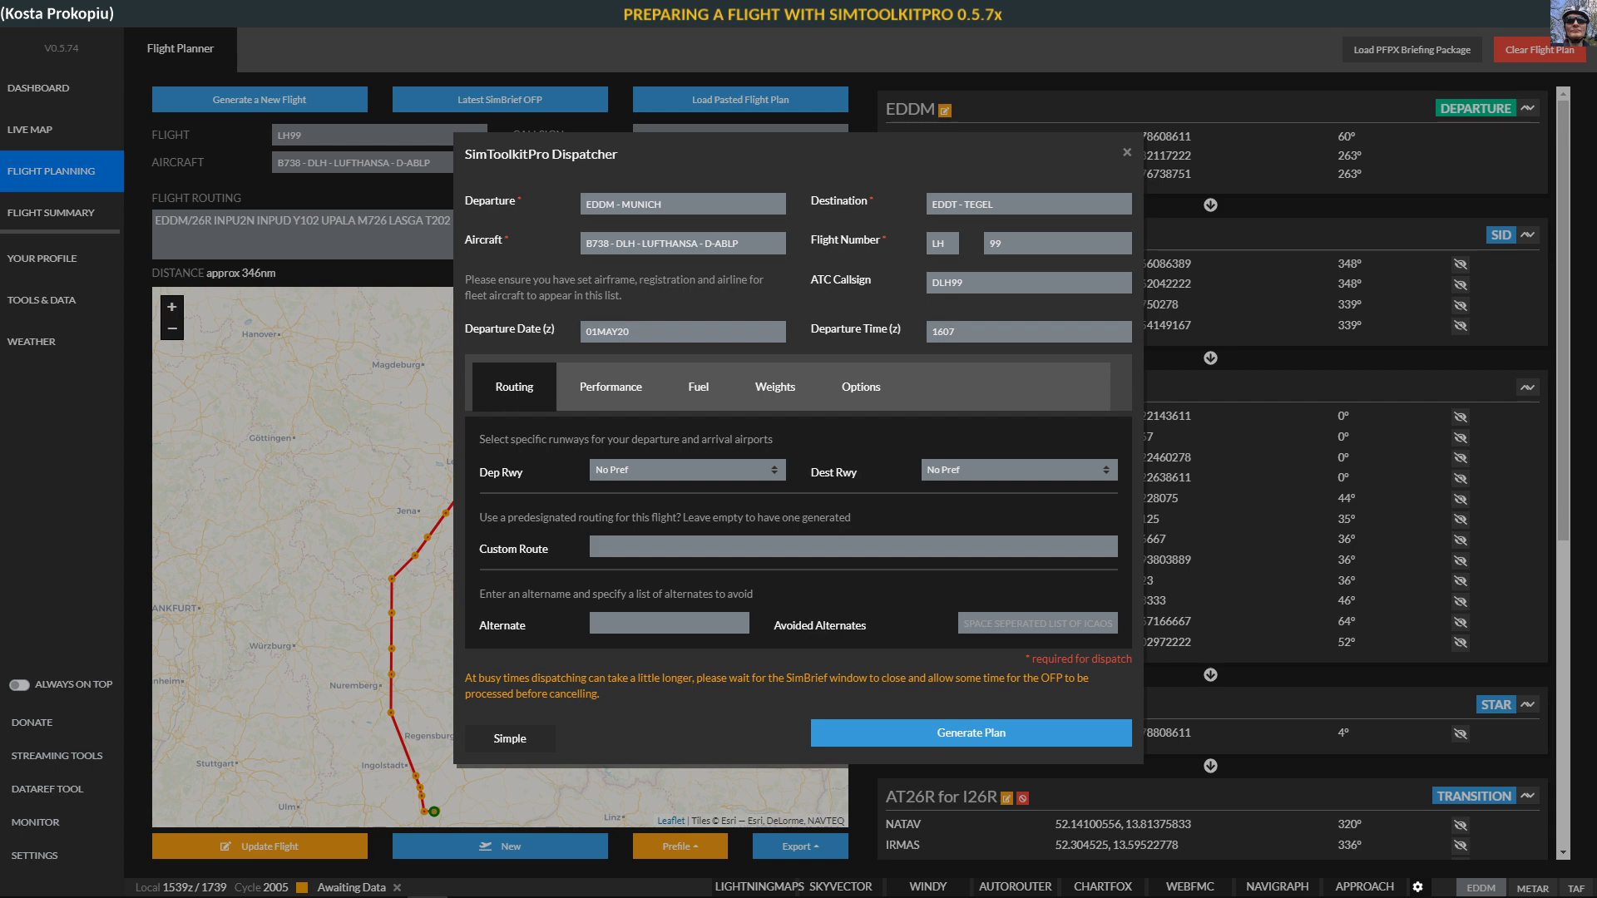
pyautogui.click(682, 469)
pyautogui.click(632, 484)
pyautogui.click(611, 387)
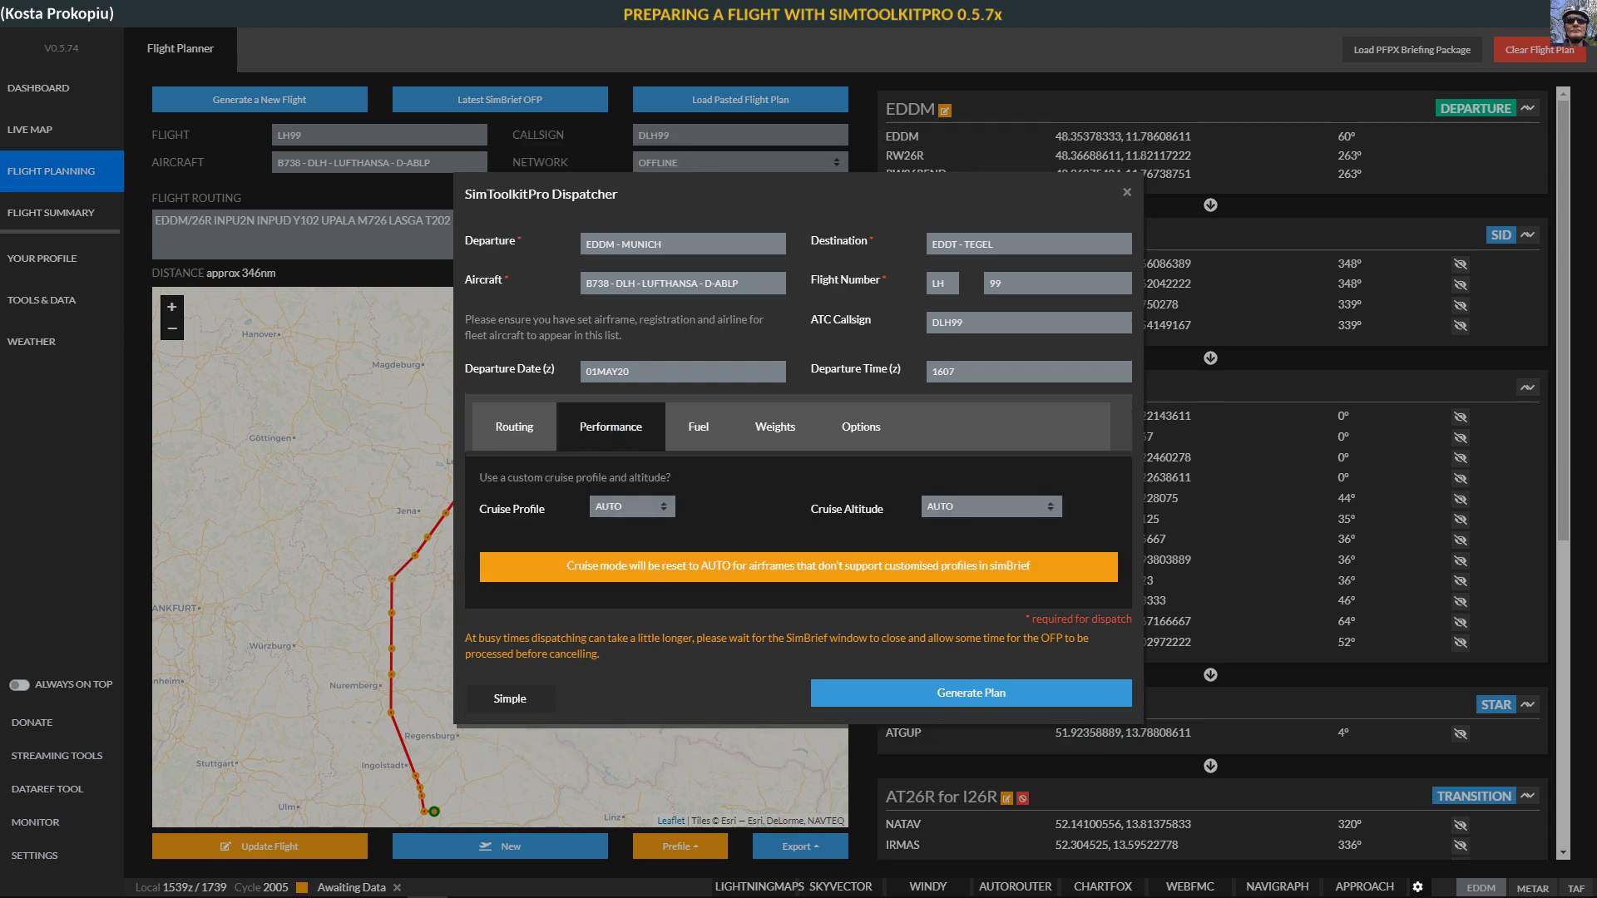
pyautogui.click(630, 507)
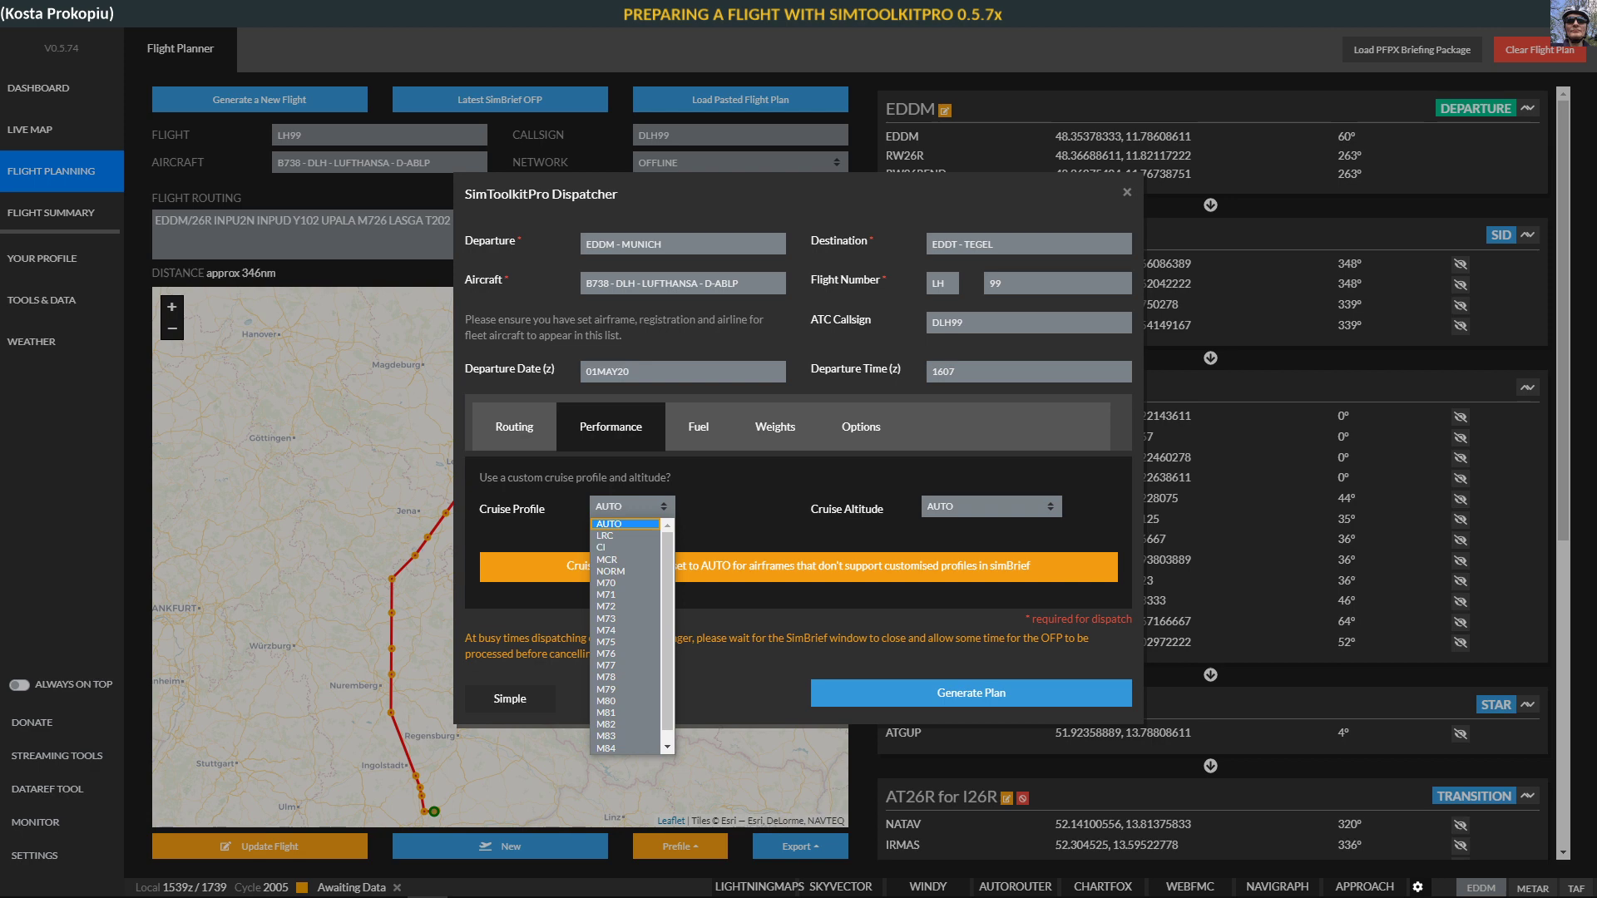
pyautogui.press('Escape')
pyautogui.click(989, 507)
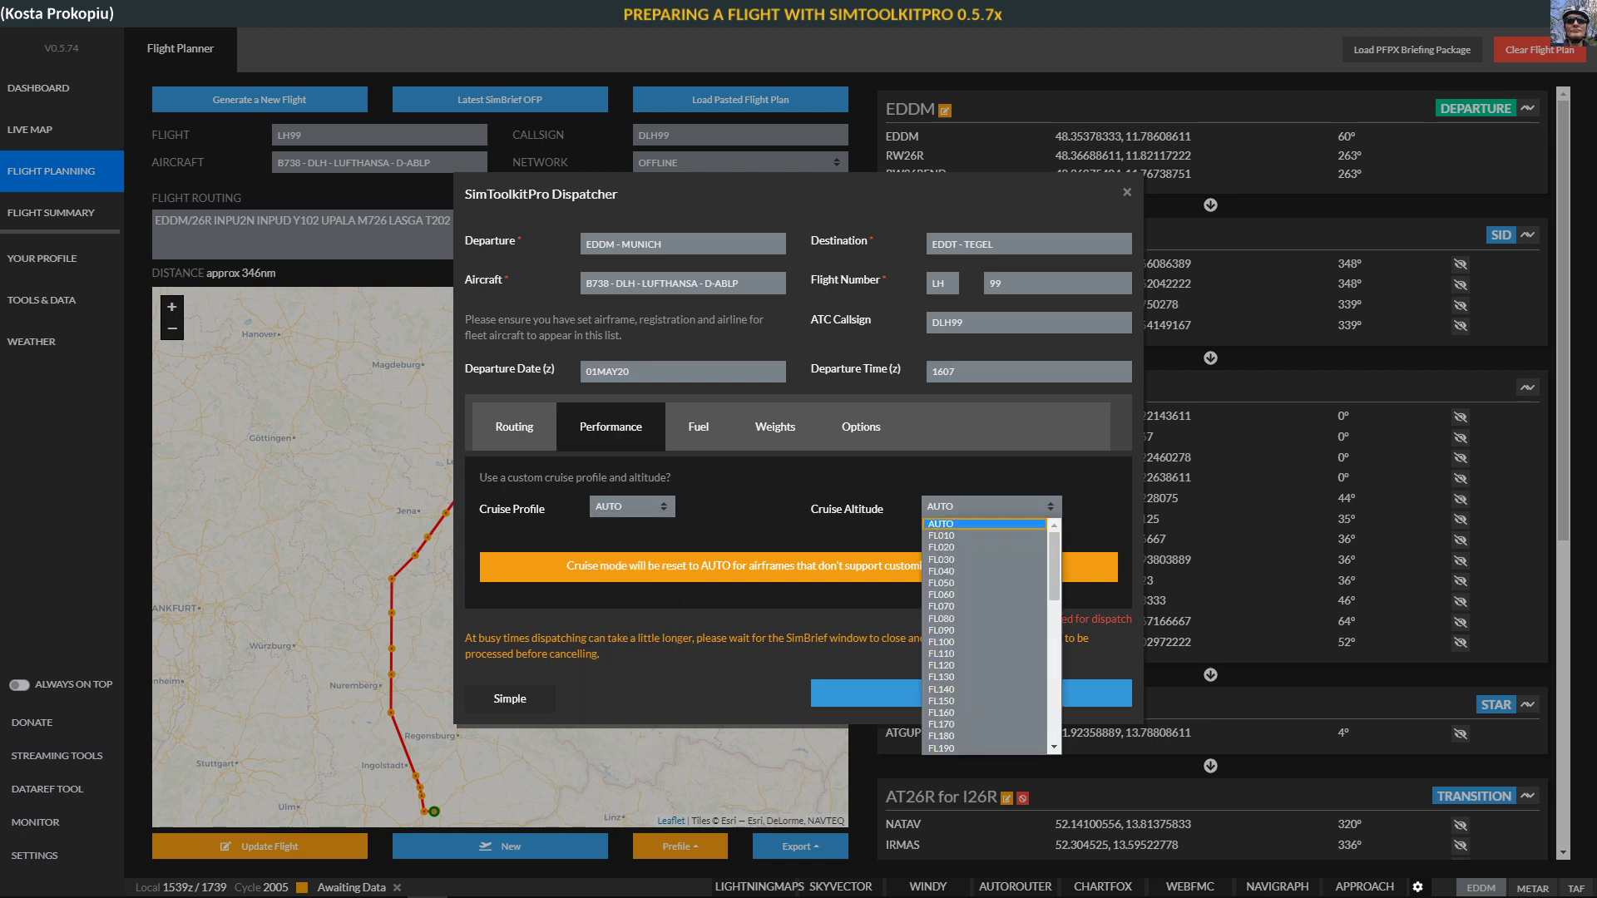
pyautogui.press('Escape')
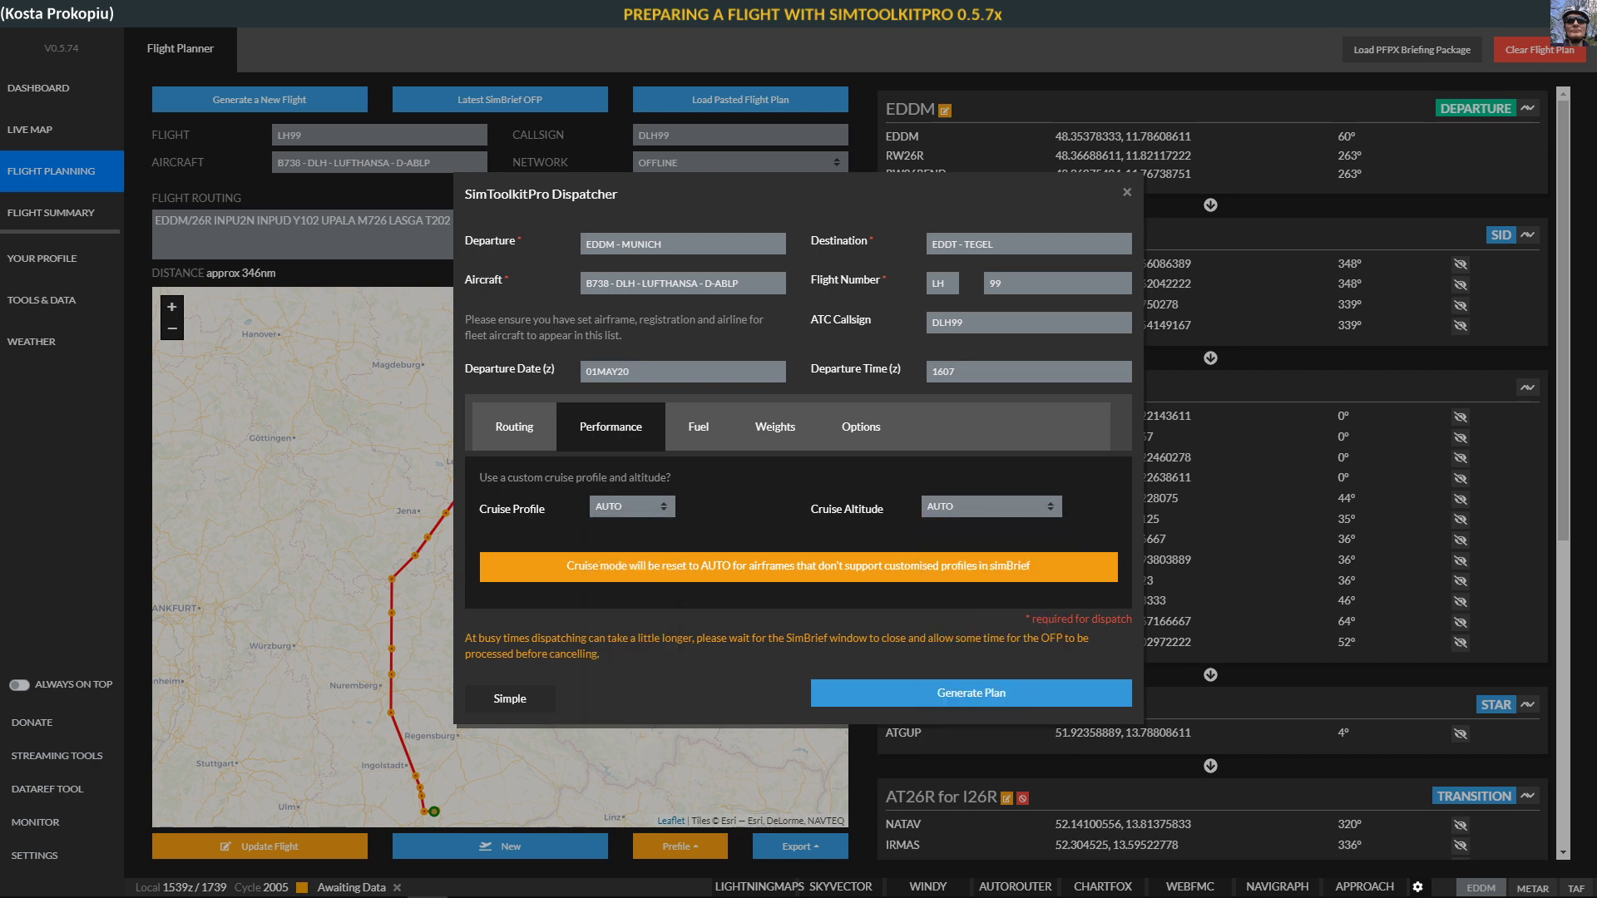
# Examine the dispatcher's fuel, weights and plan format settings, and return to the simple view
pyautogui.click(698, 427)
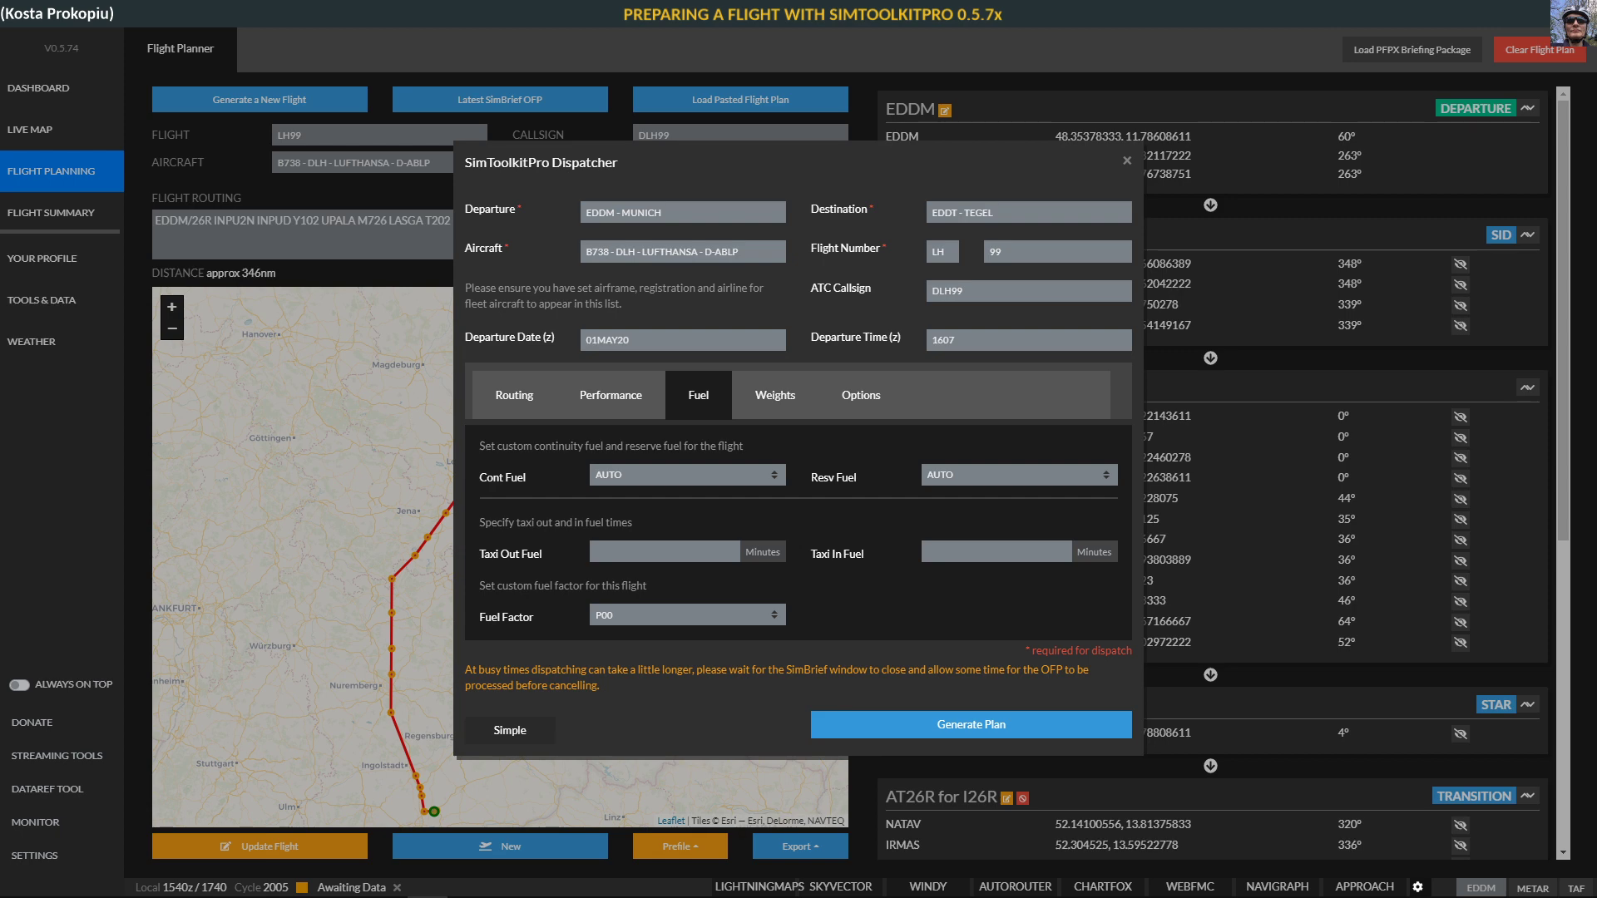
pyautogui.click(774, 395)
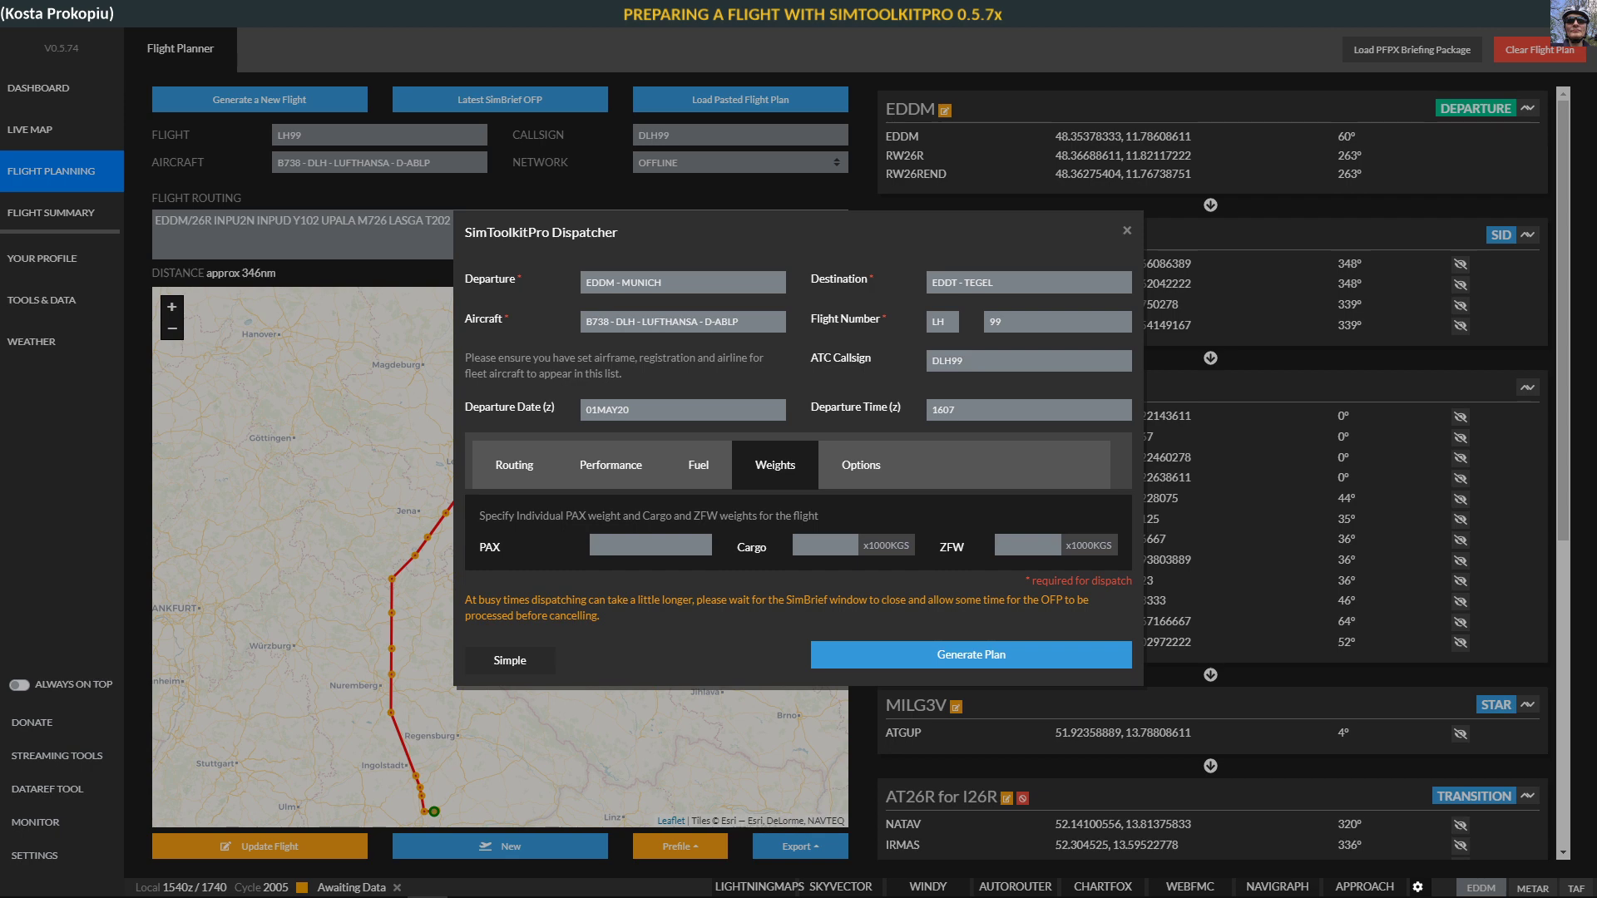
pyautogui.click(860, 465)
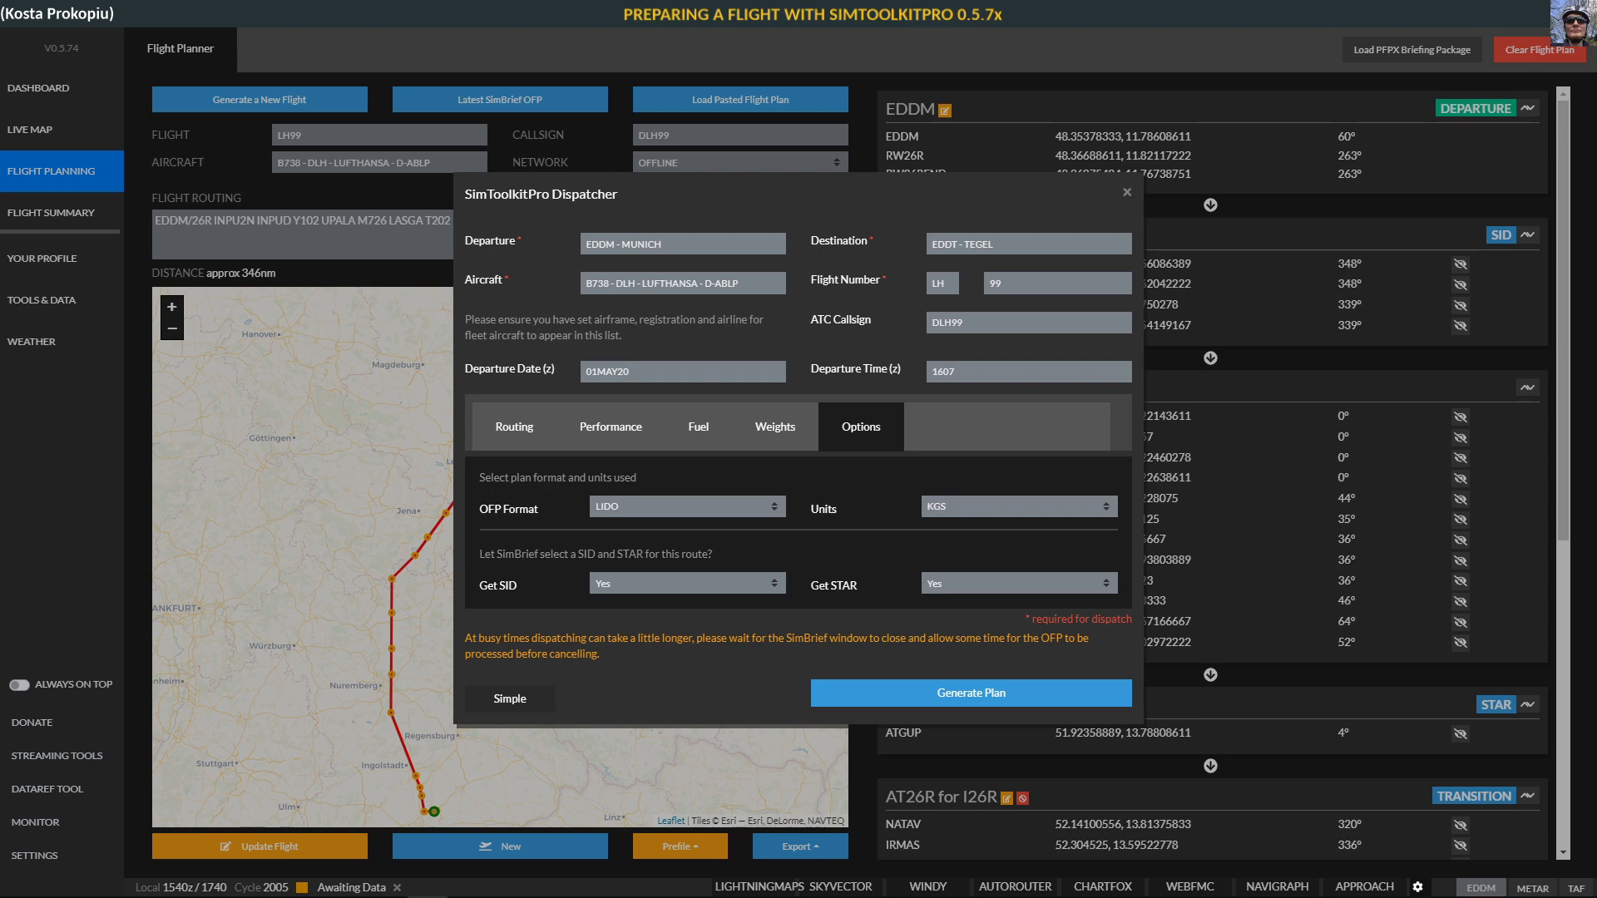
pyautogui.click(510, 699)
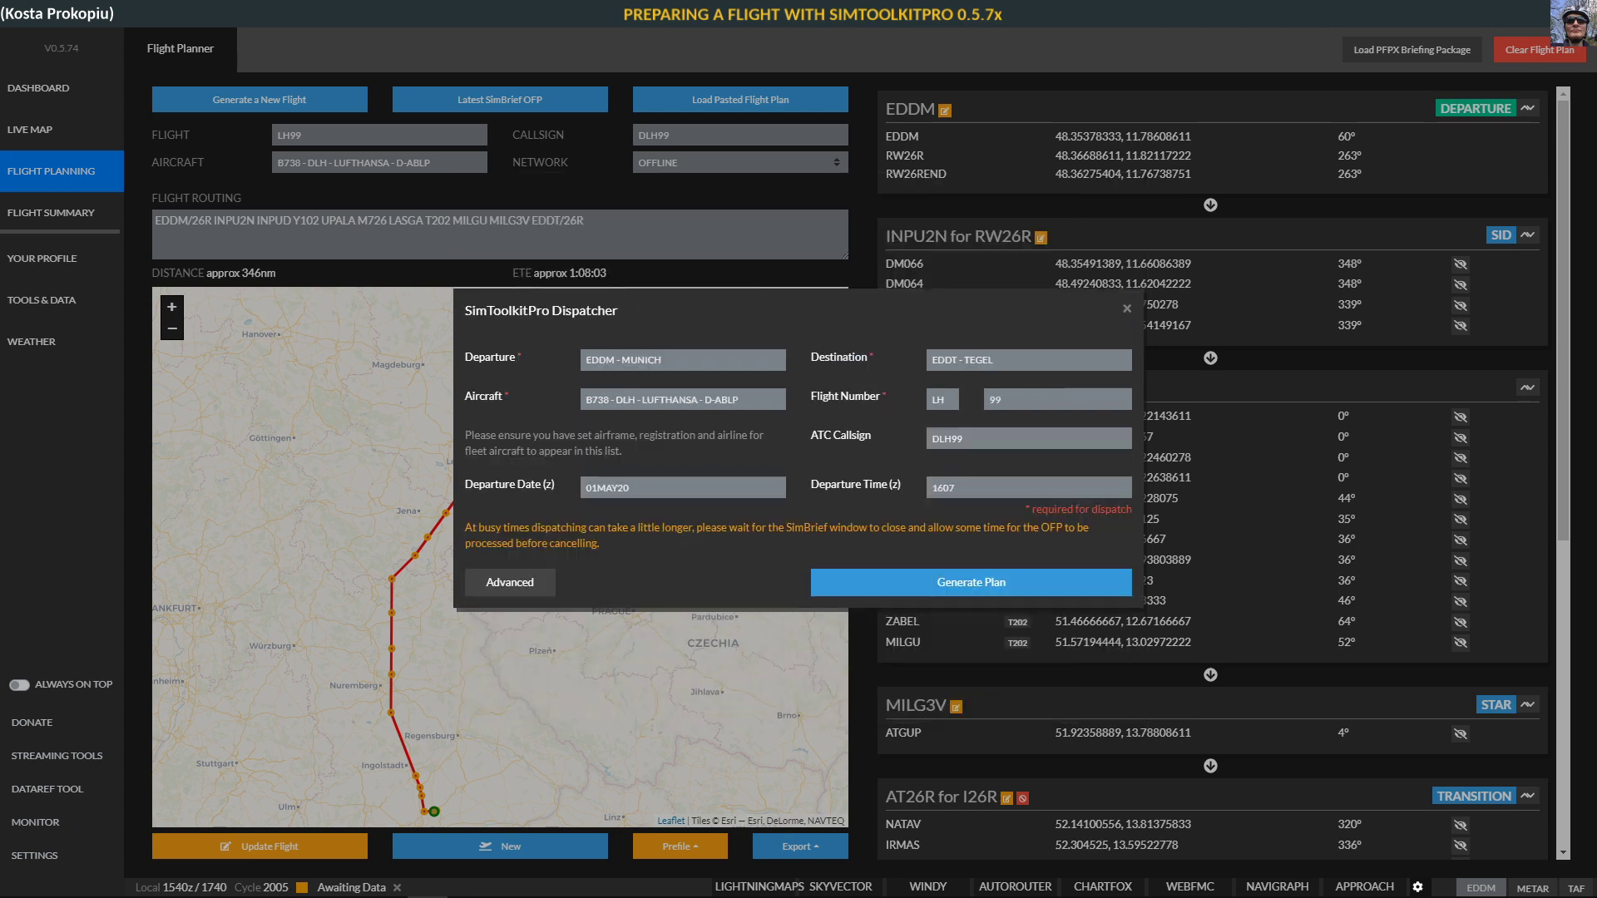
# Generate the flight plan, update the flight with it, and return to the flight planner
pyautogui.click(971, 583)
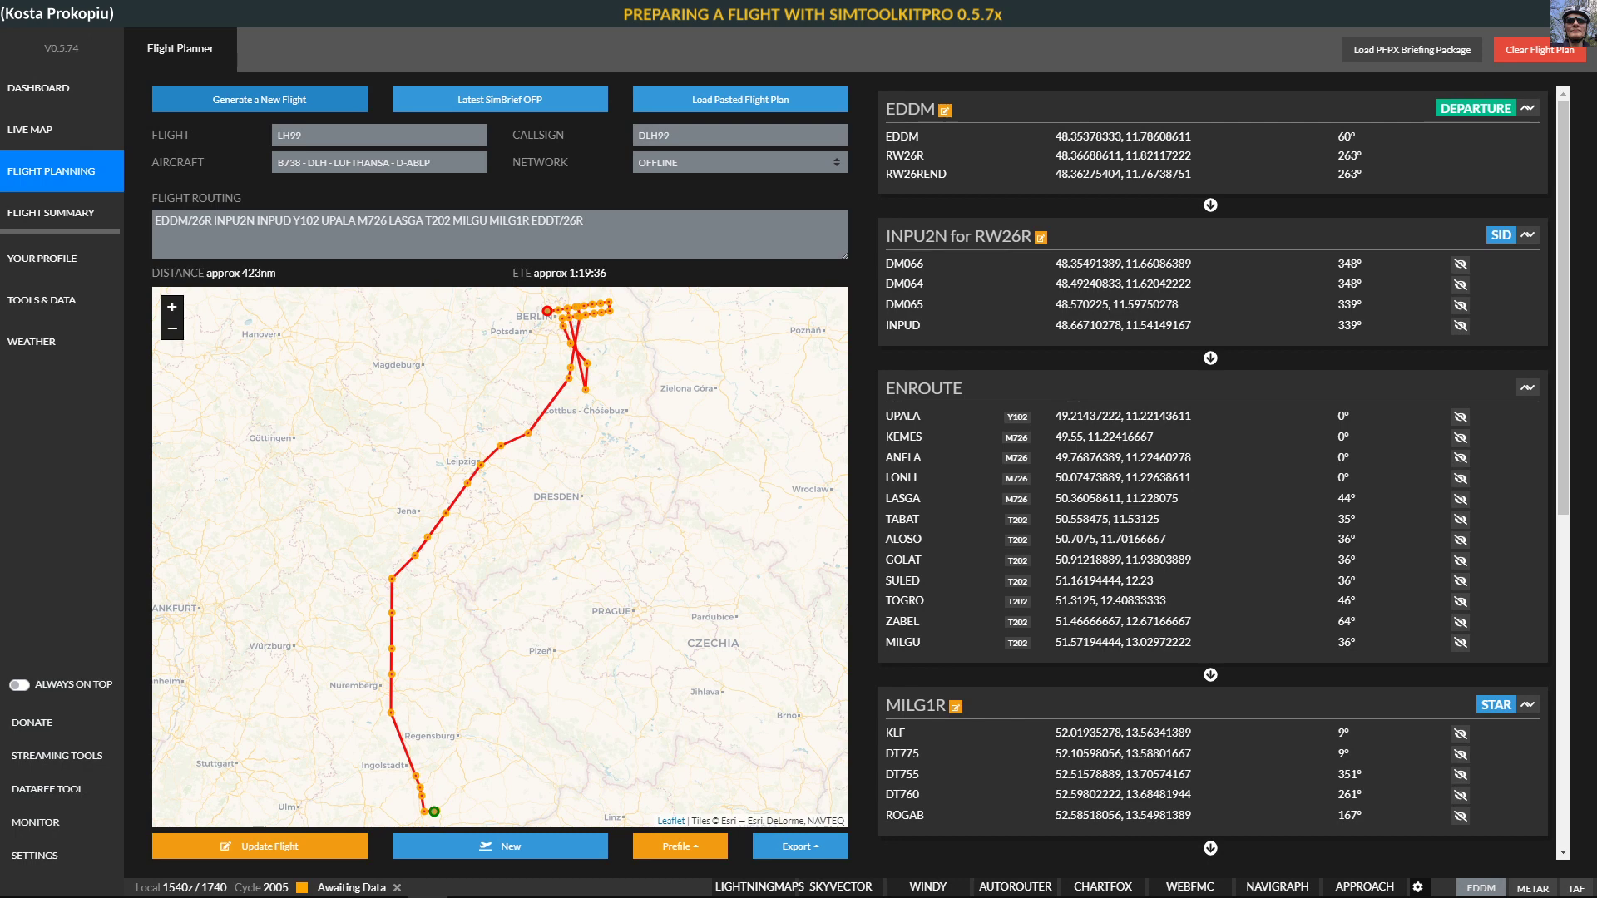
pyautogui.scroll(1, 553, 356)
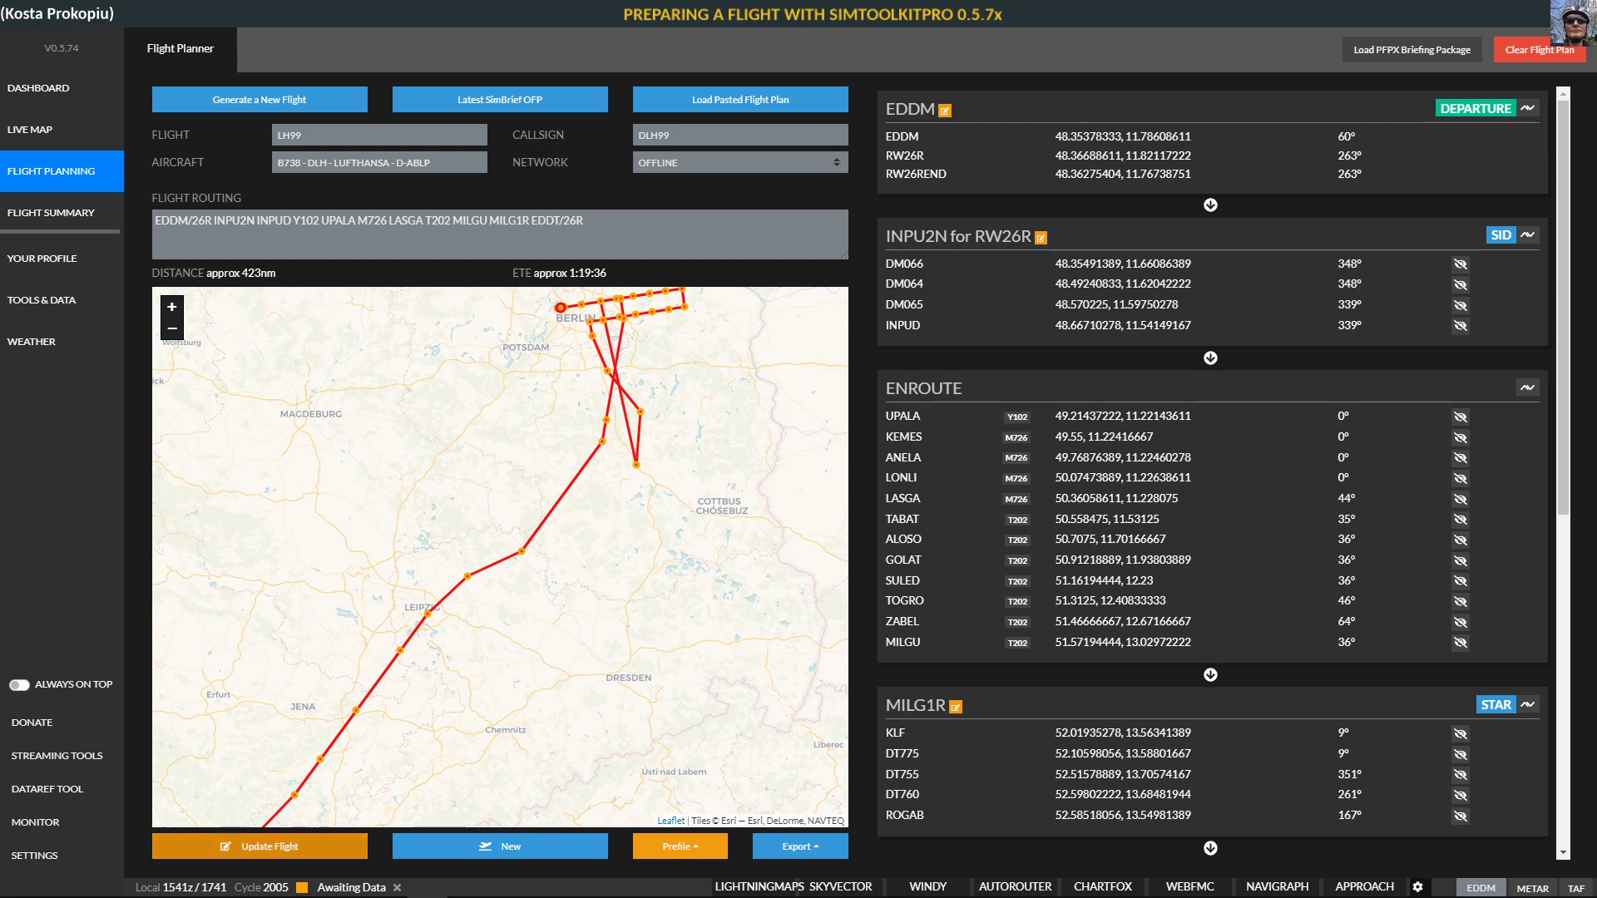
pyautogui.click(259, 846)
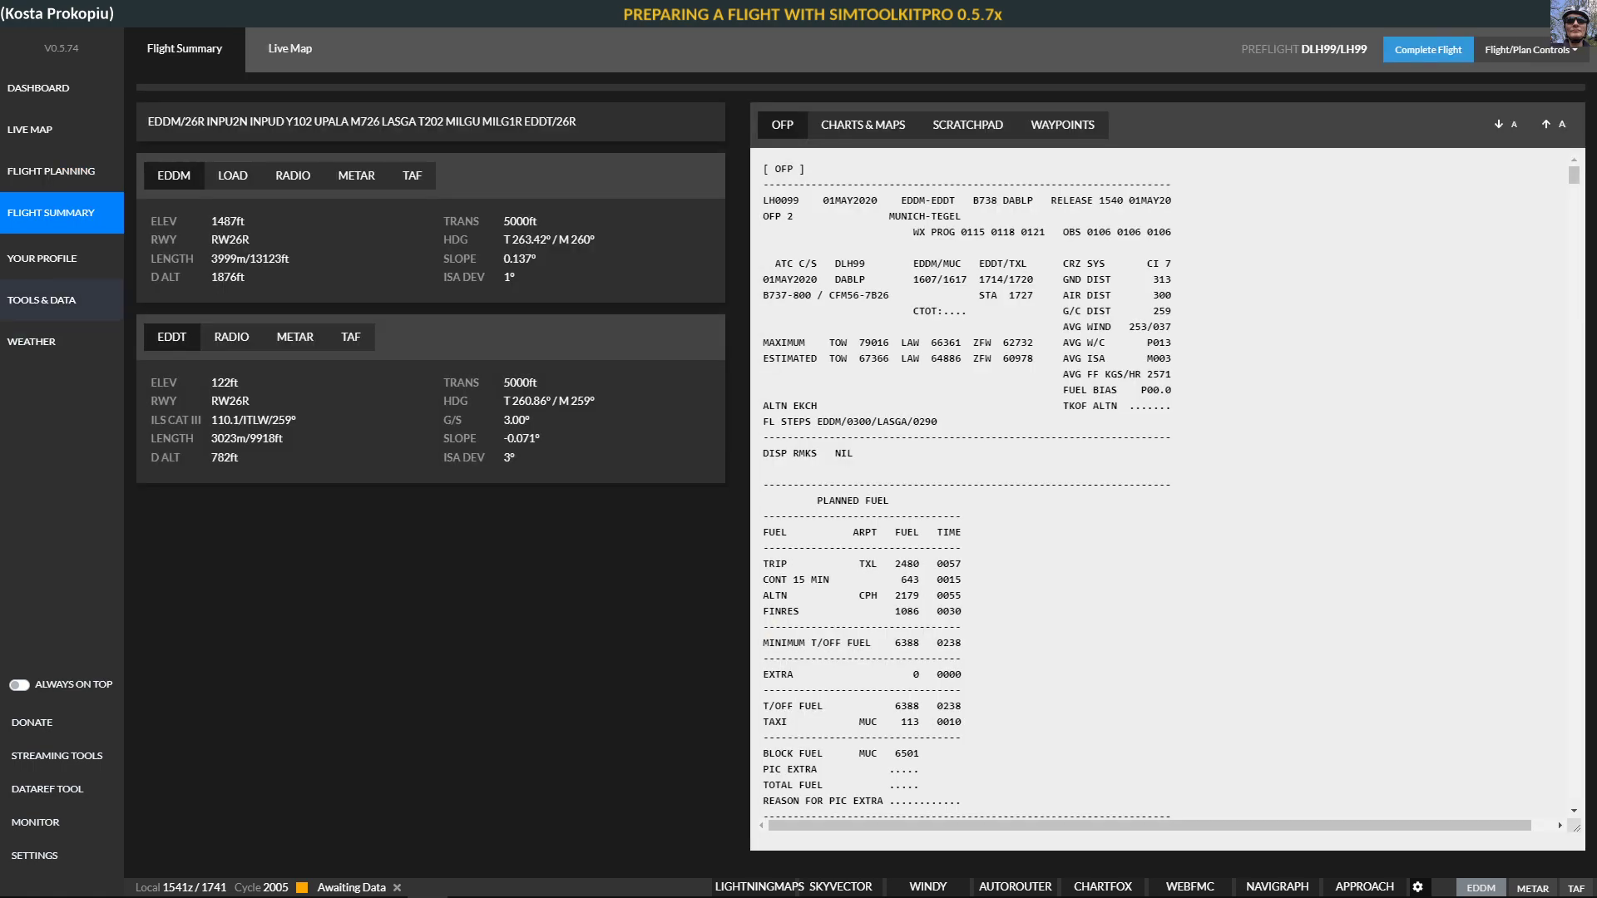
pyautogui.click(50, 171)
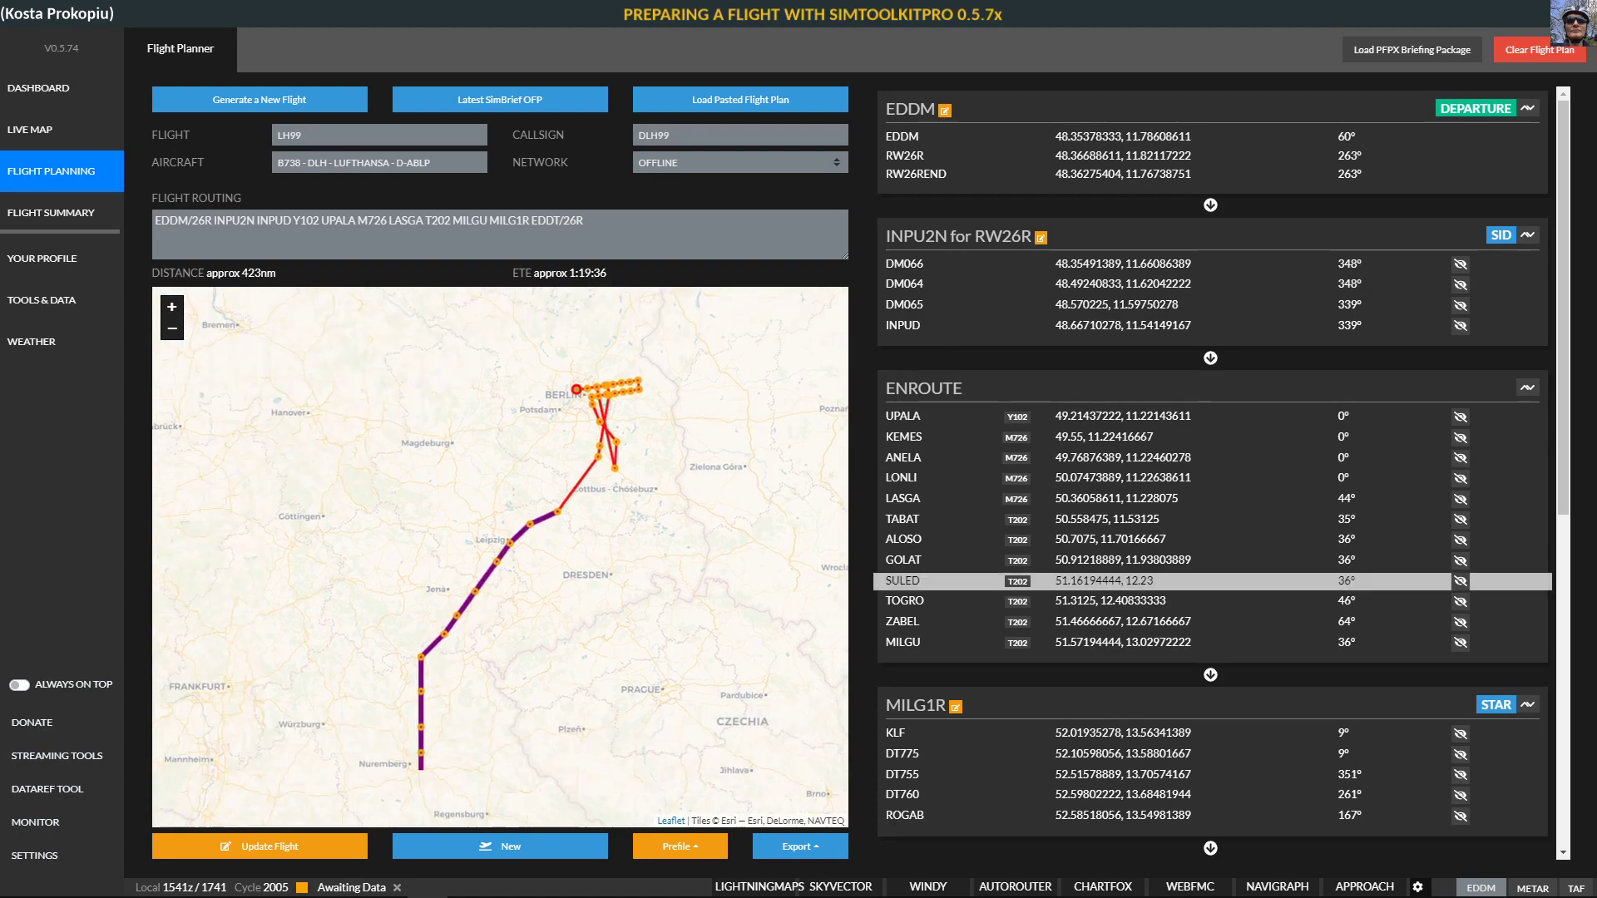
# Review the route segments through to the EDDT arrival and copy the complete flight routing text
pyautogui.scroll(-7, 1211, 598)
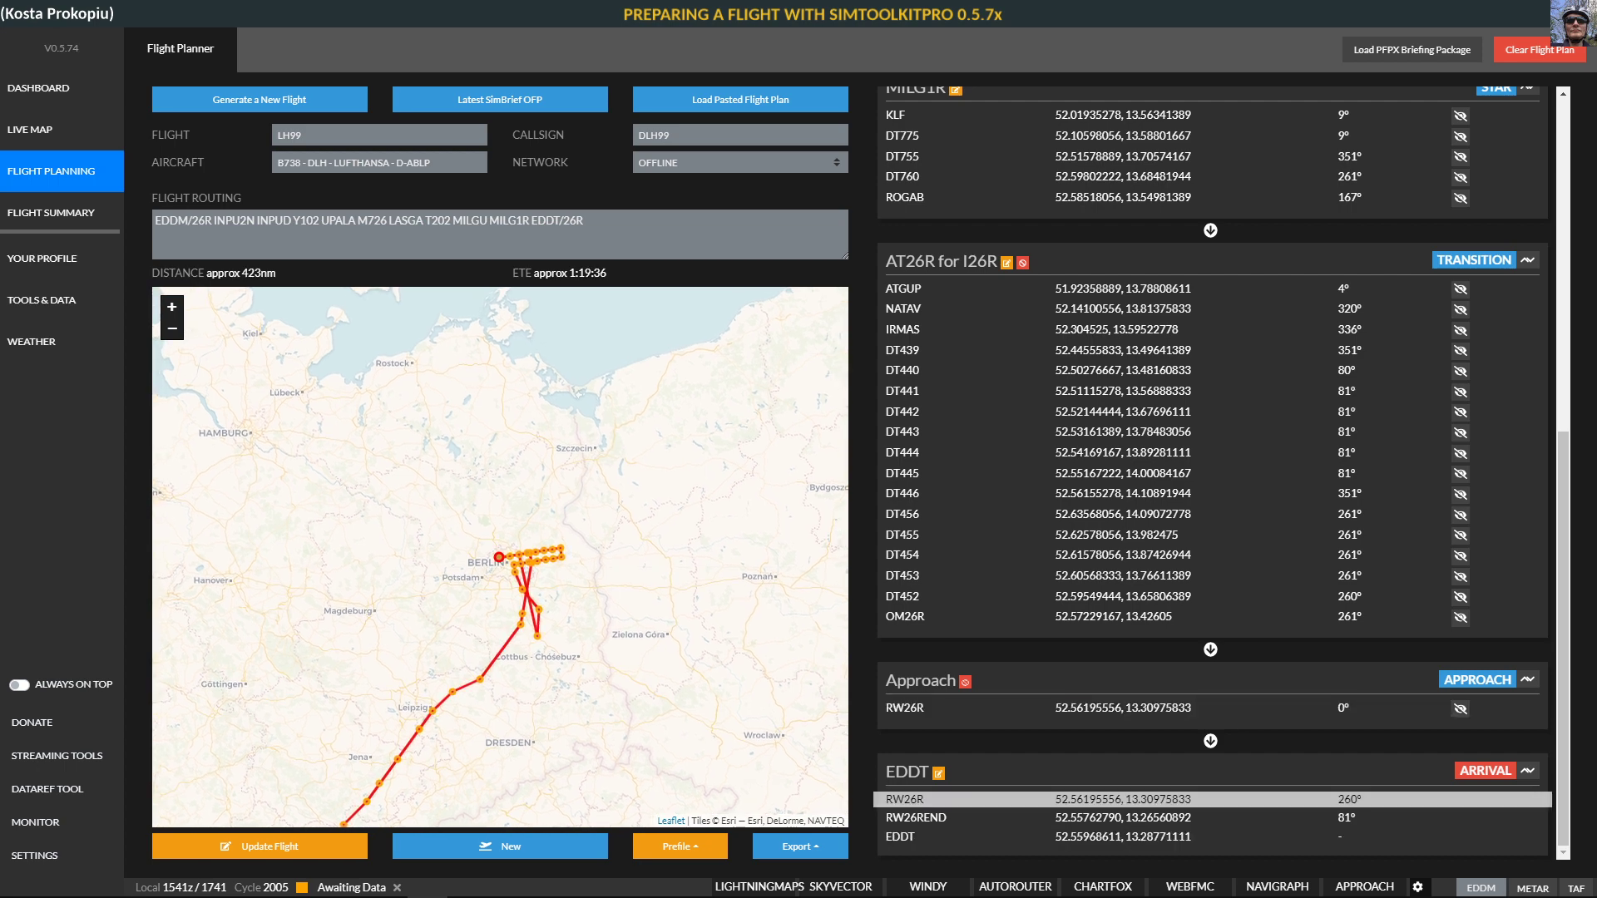
pyautogui.scroll(3, 1211, 641)
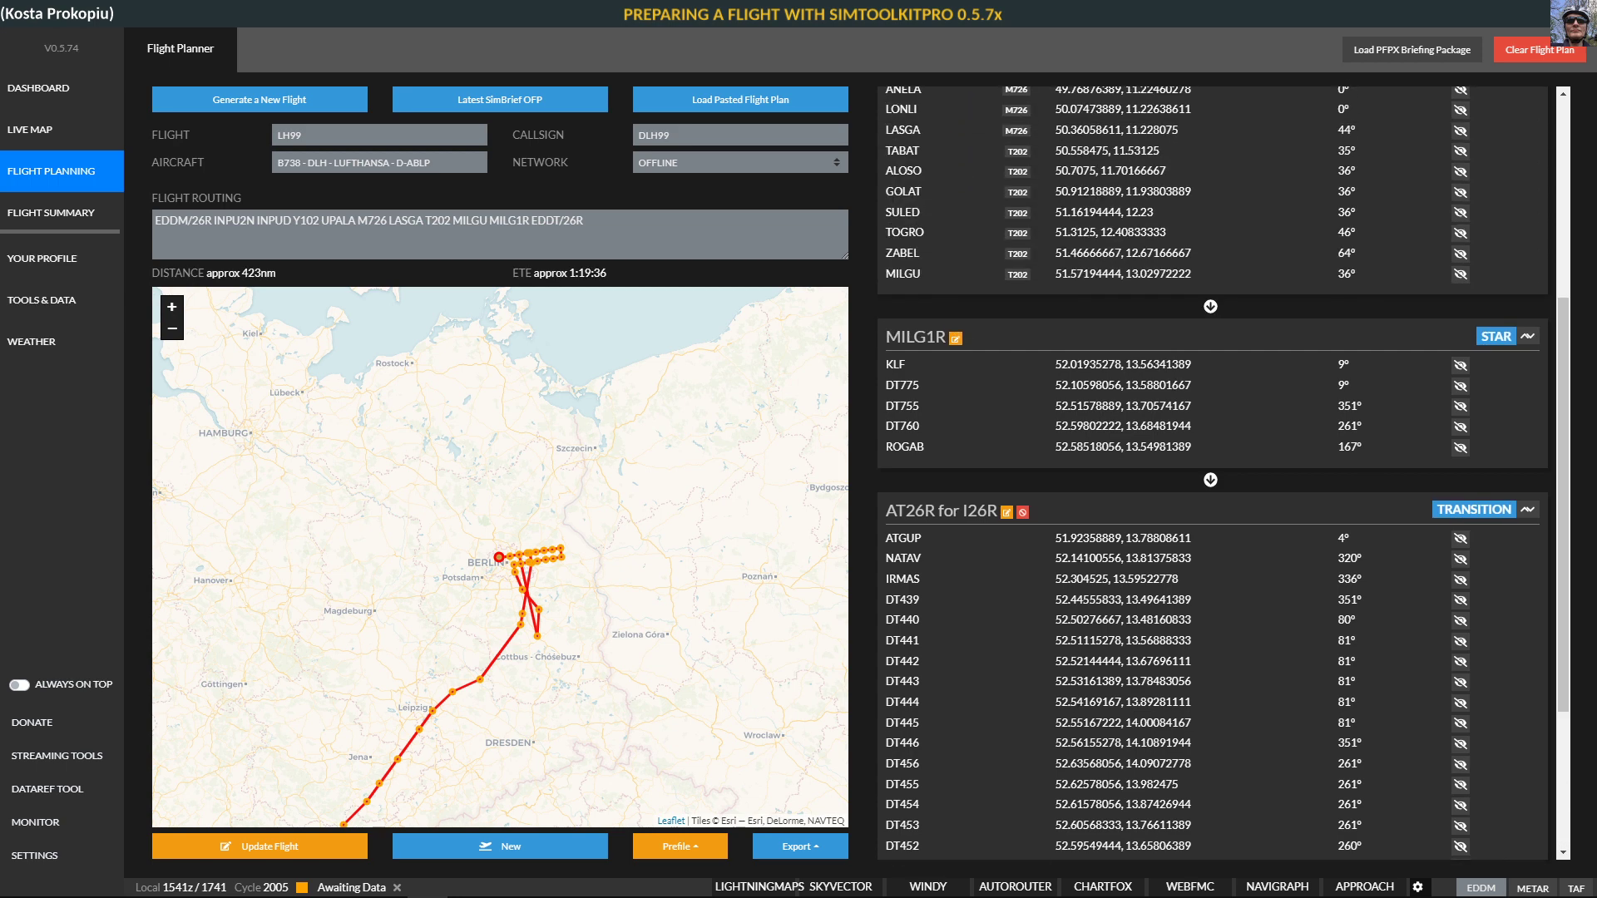
pyautogui.scroll(1, 1211, 582)
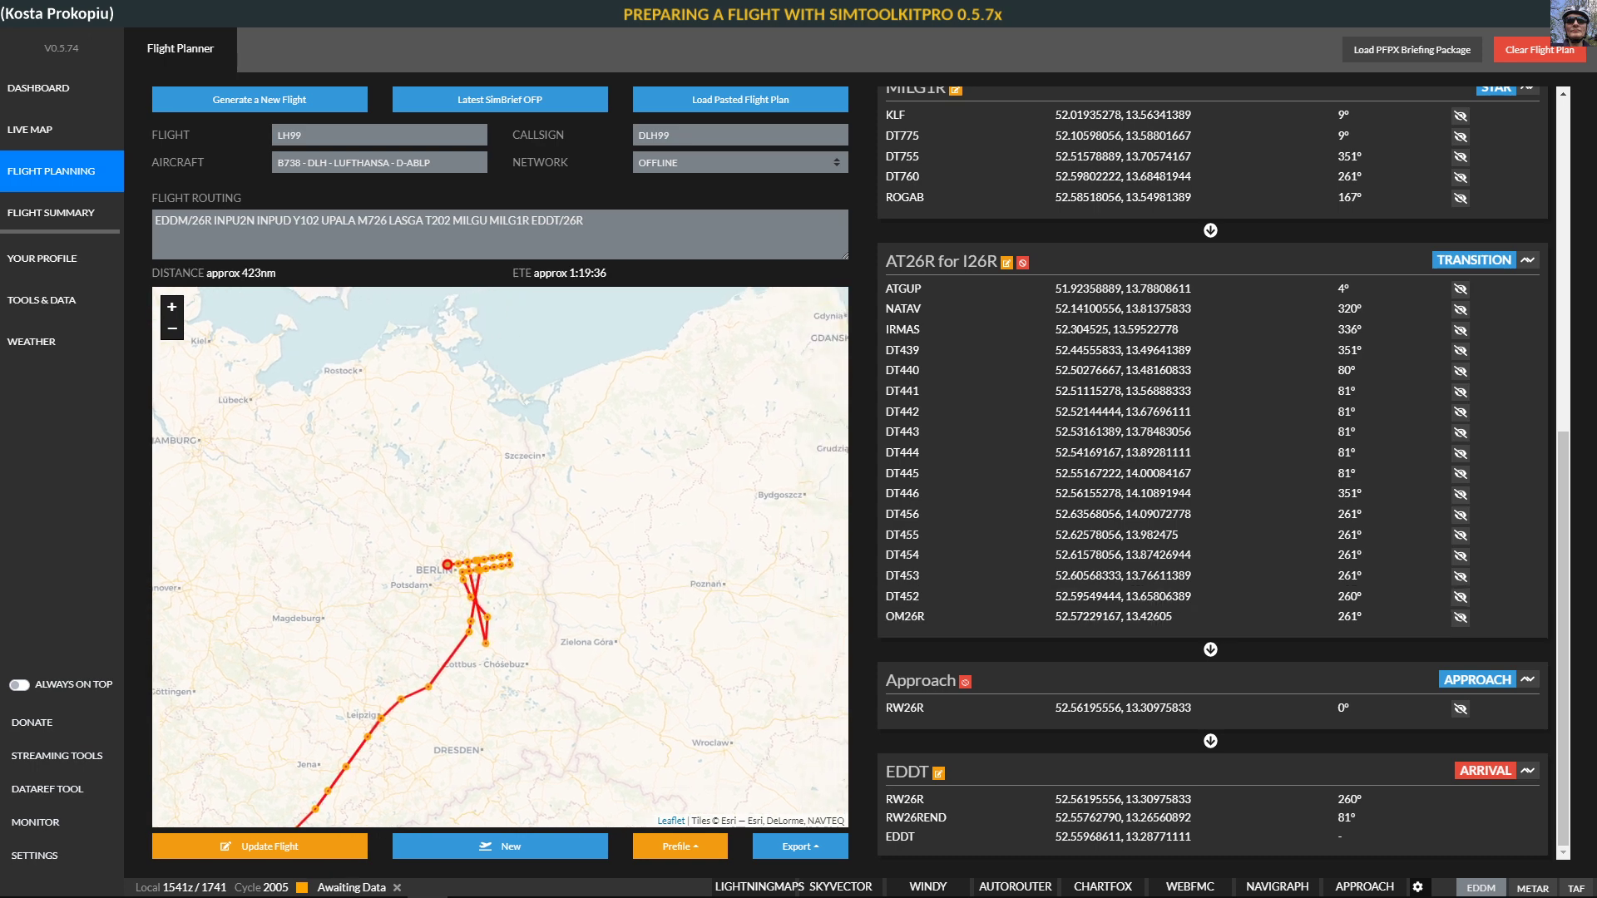
pyautogui.moveTo(546, 220); pyautogui.dragTo(402, 221)
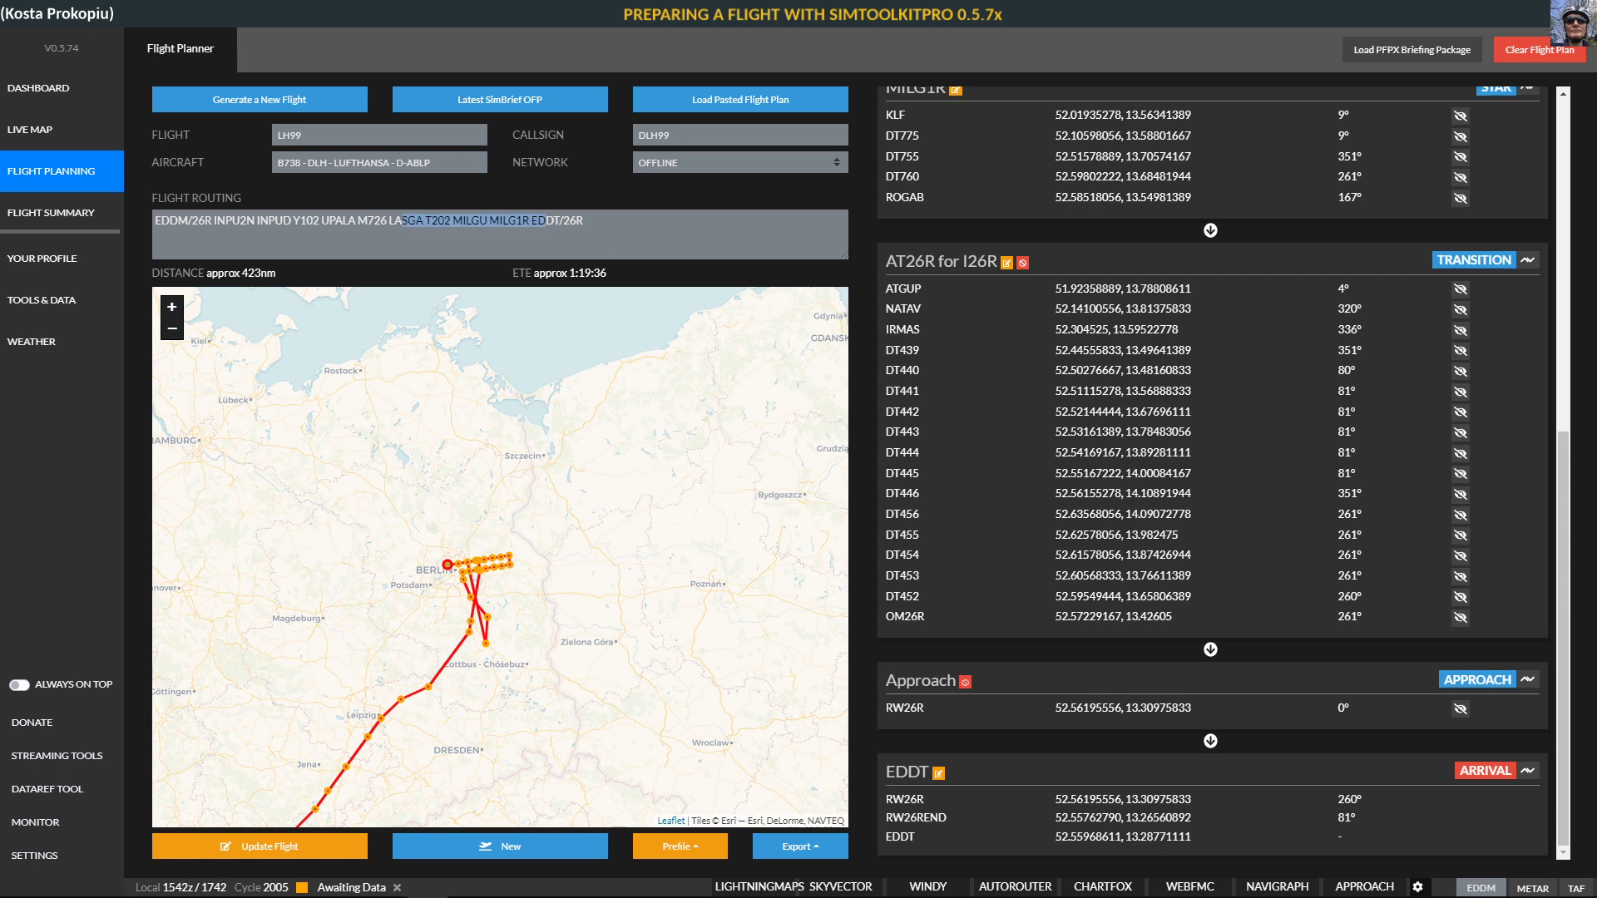
pyautogui.hotkey('ctrl', 'a')
pyautogui.hotkey('ctrl', 'c')
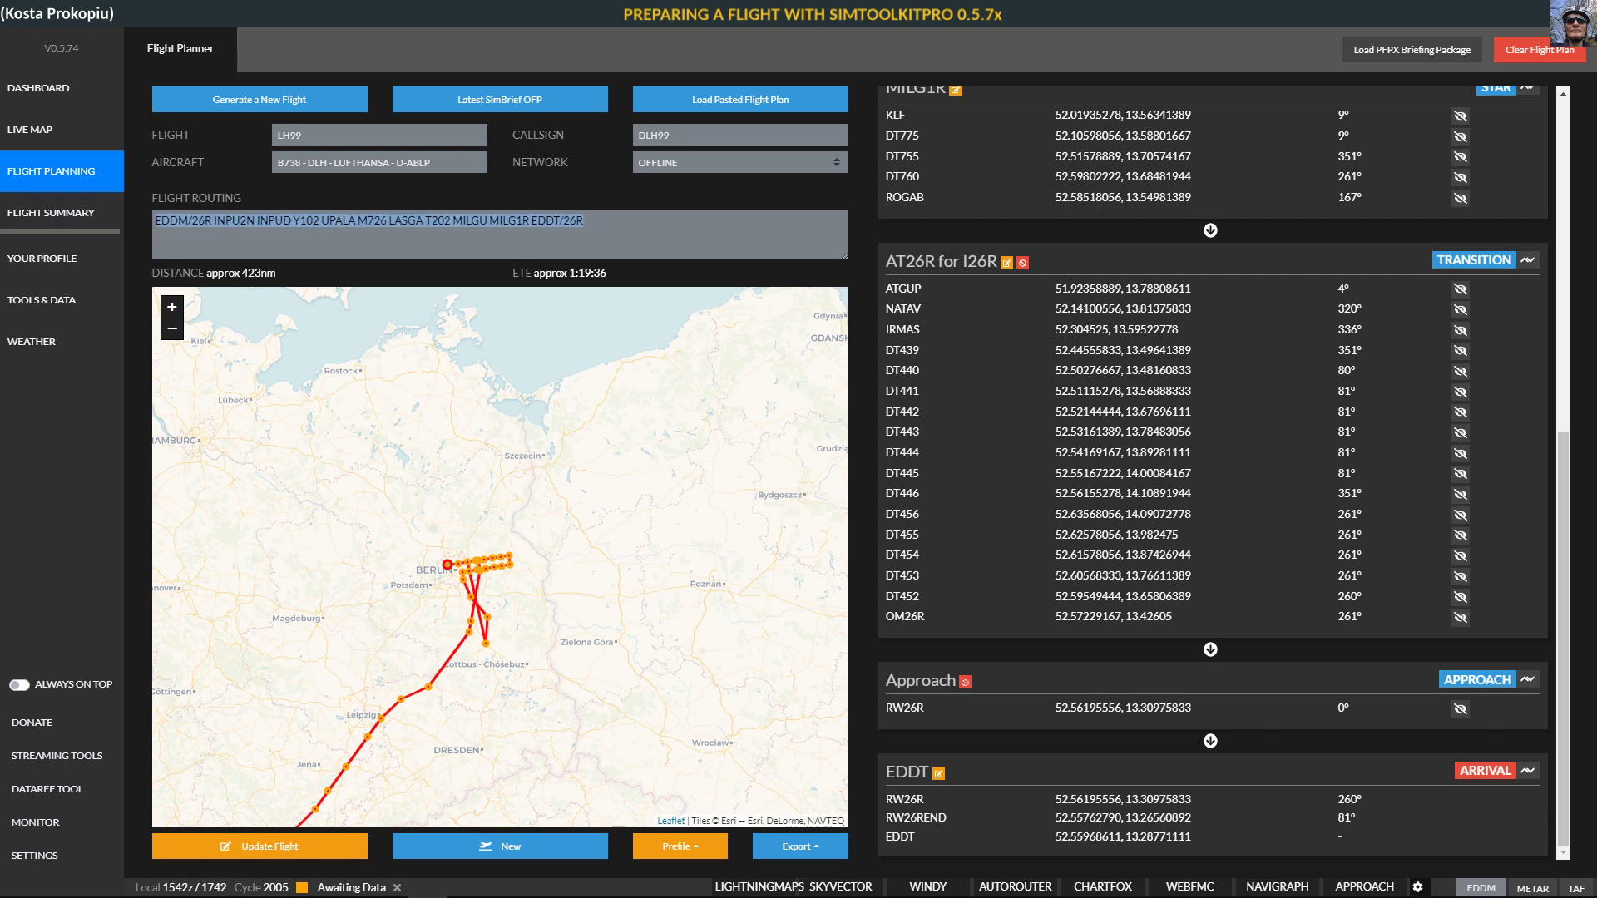
# Clear the current flight plan and reload it from the copied routing
pyautogui.click(1539, 49)
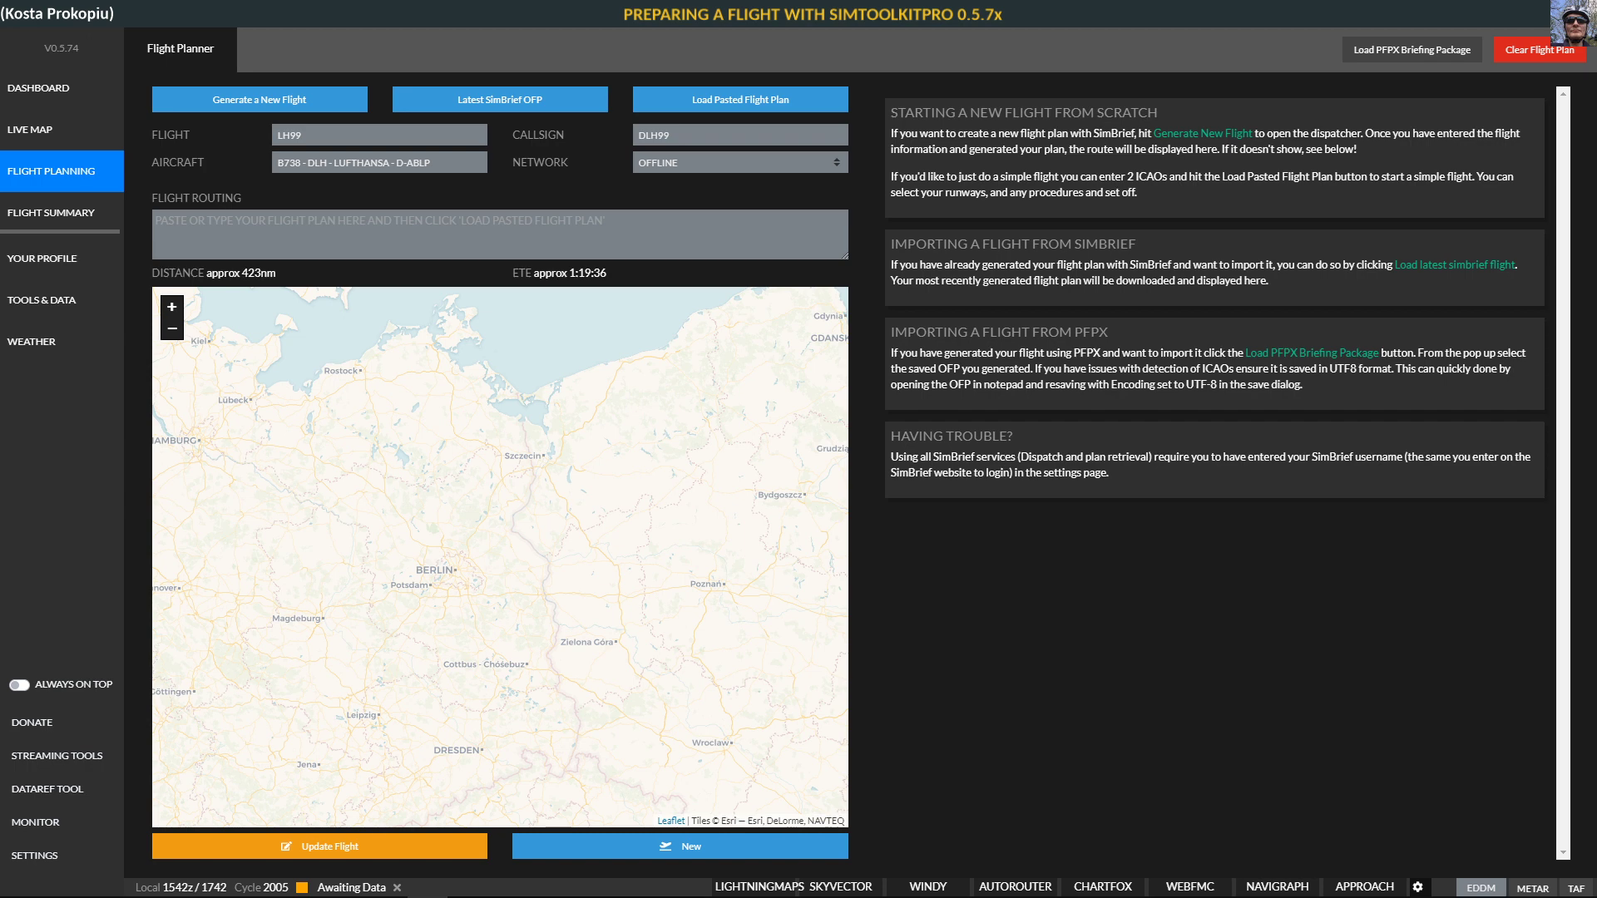
pyautogui.click(156, 221)
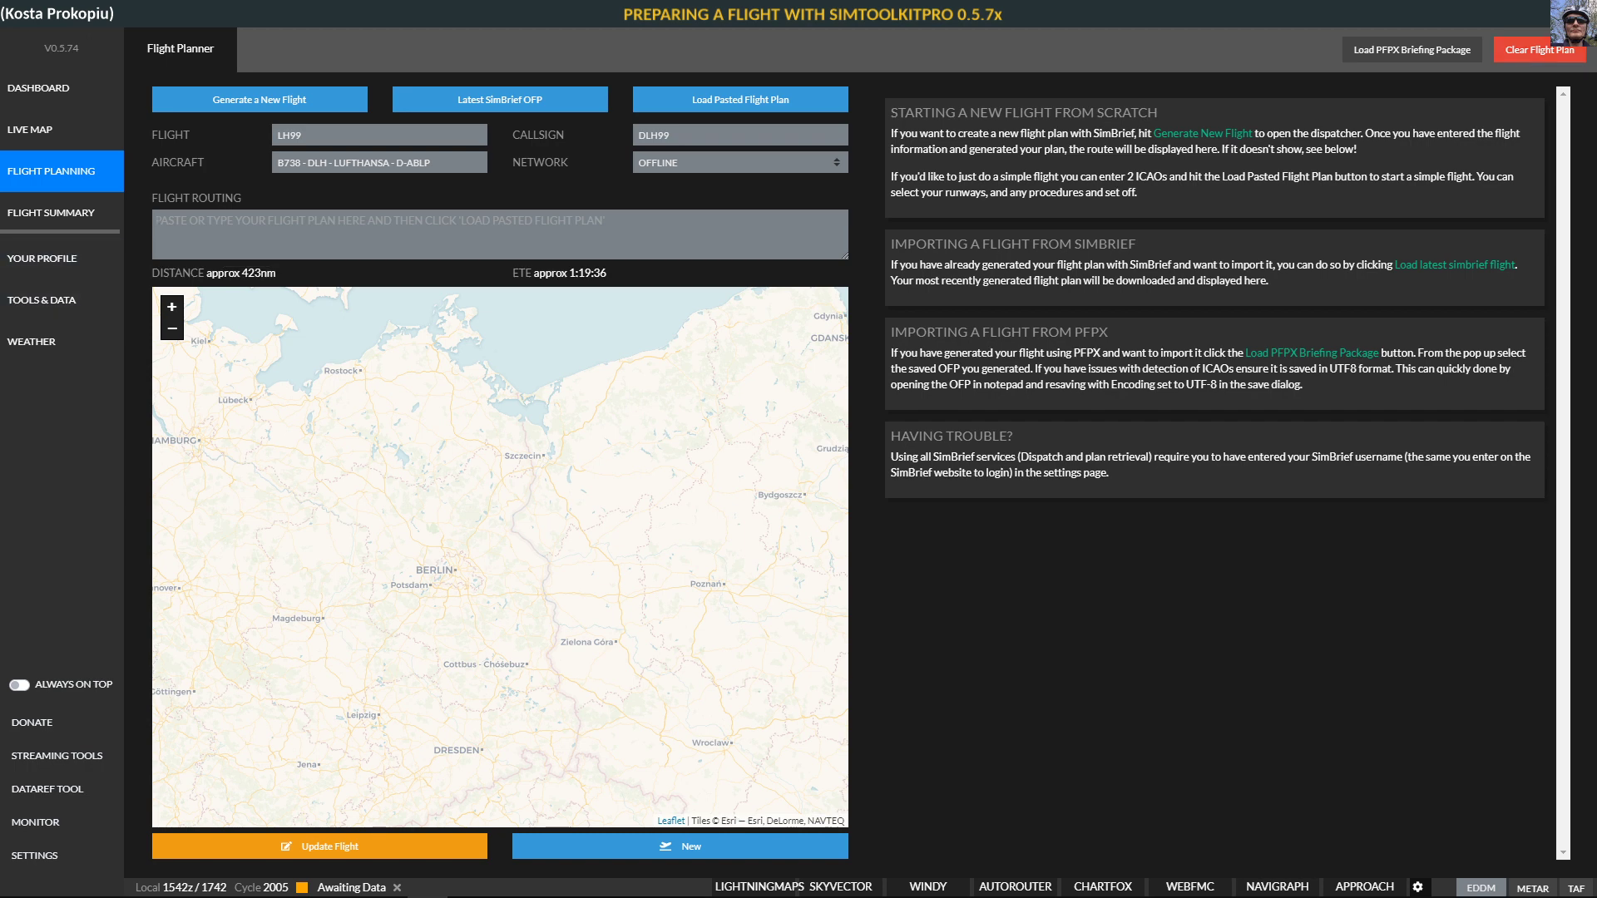
pyautogui.hotkey('ctrl', 'v')
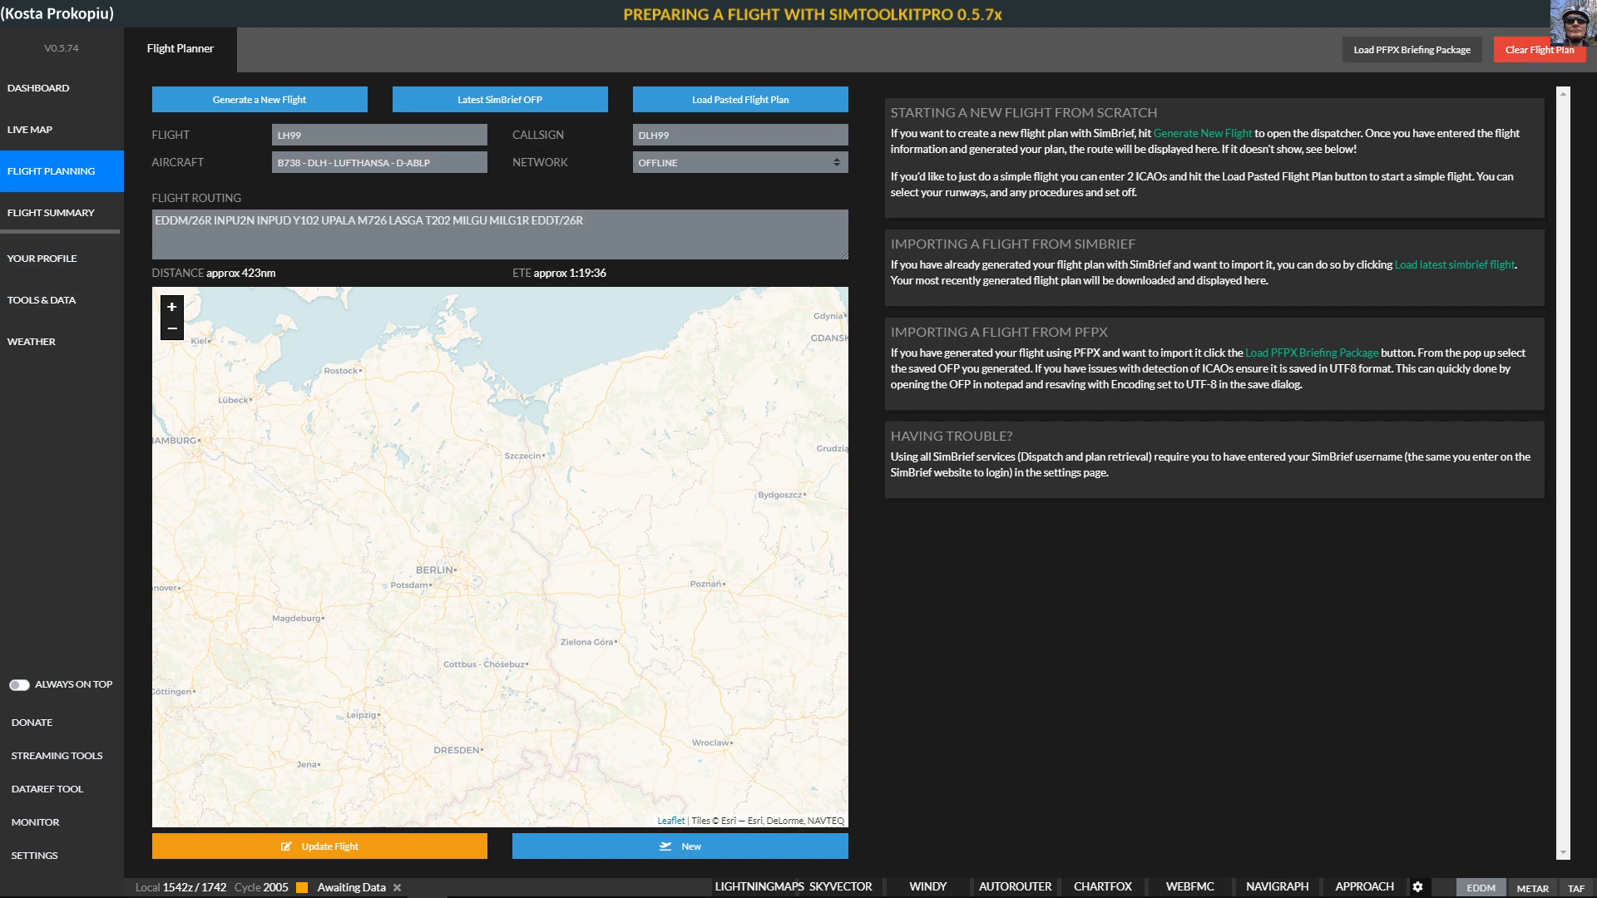
pyautogui.click(741, 99)
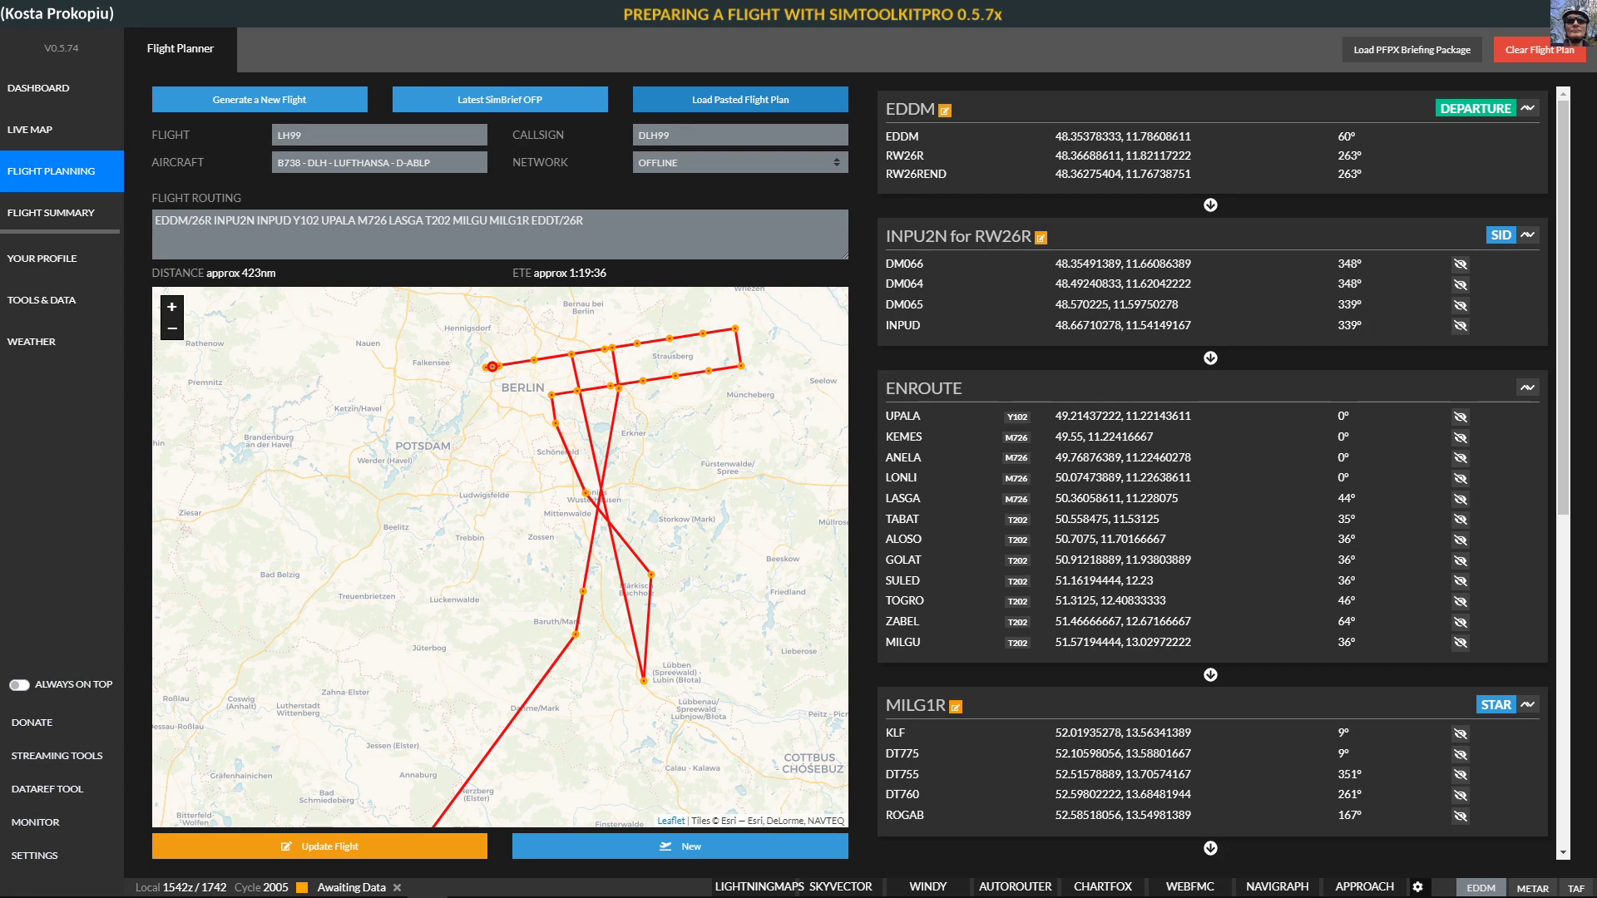
# Set the EDDT arrival to runway RW26R with approach I26R and STAR MILG1R
pyautogui.scroll(-7, 1164, 582)
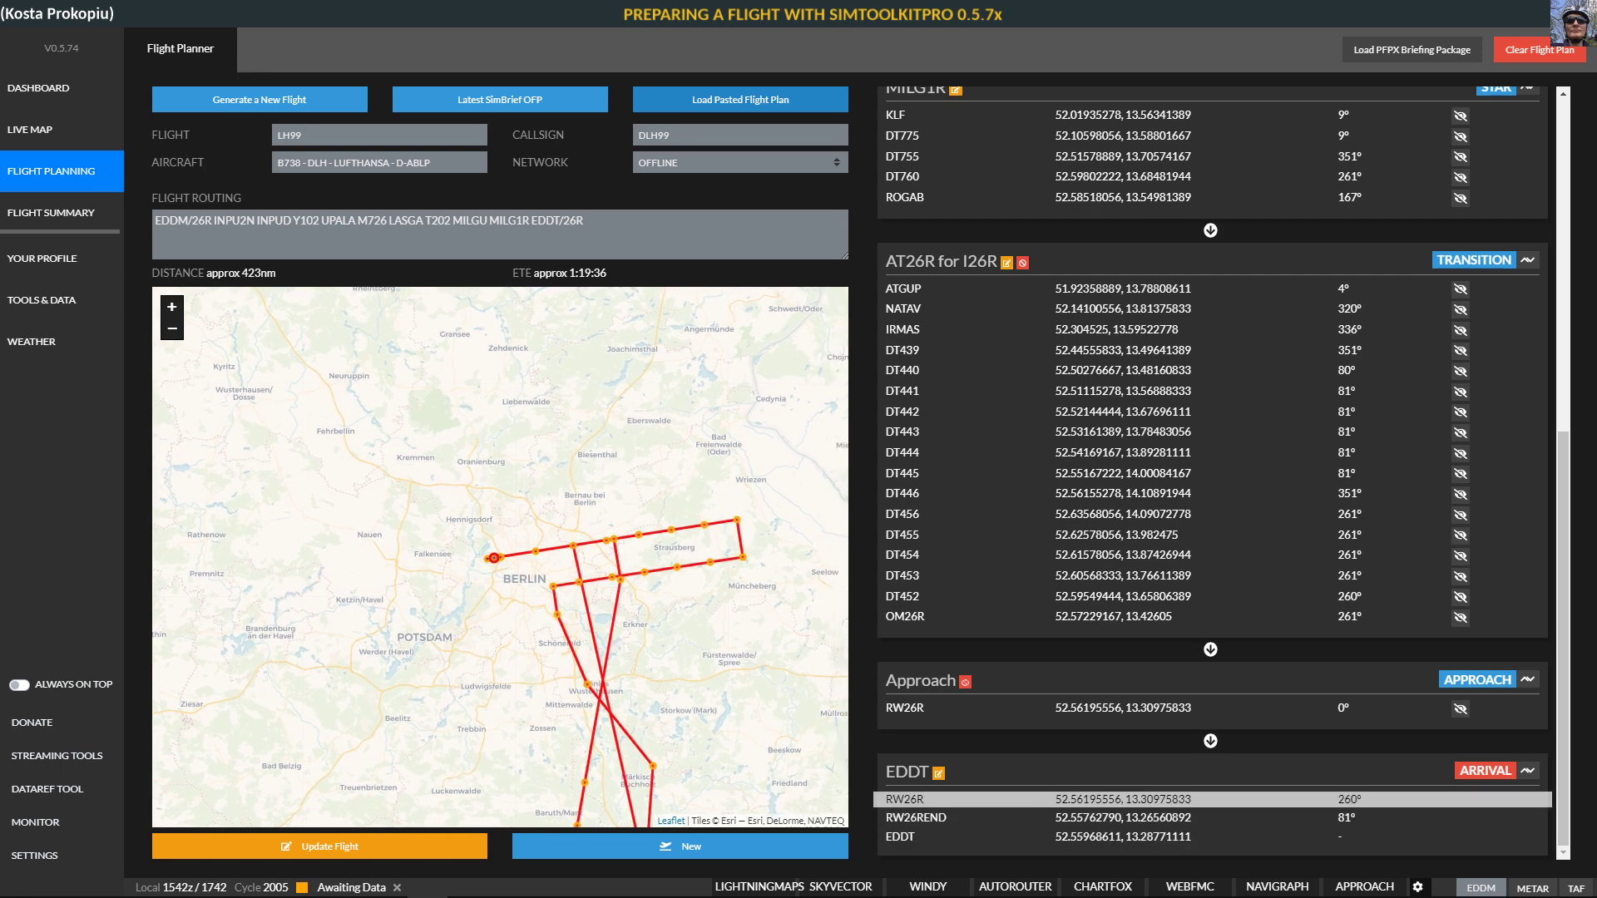
pyautogui.scroll(2, 1211, 465)
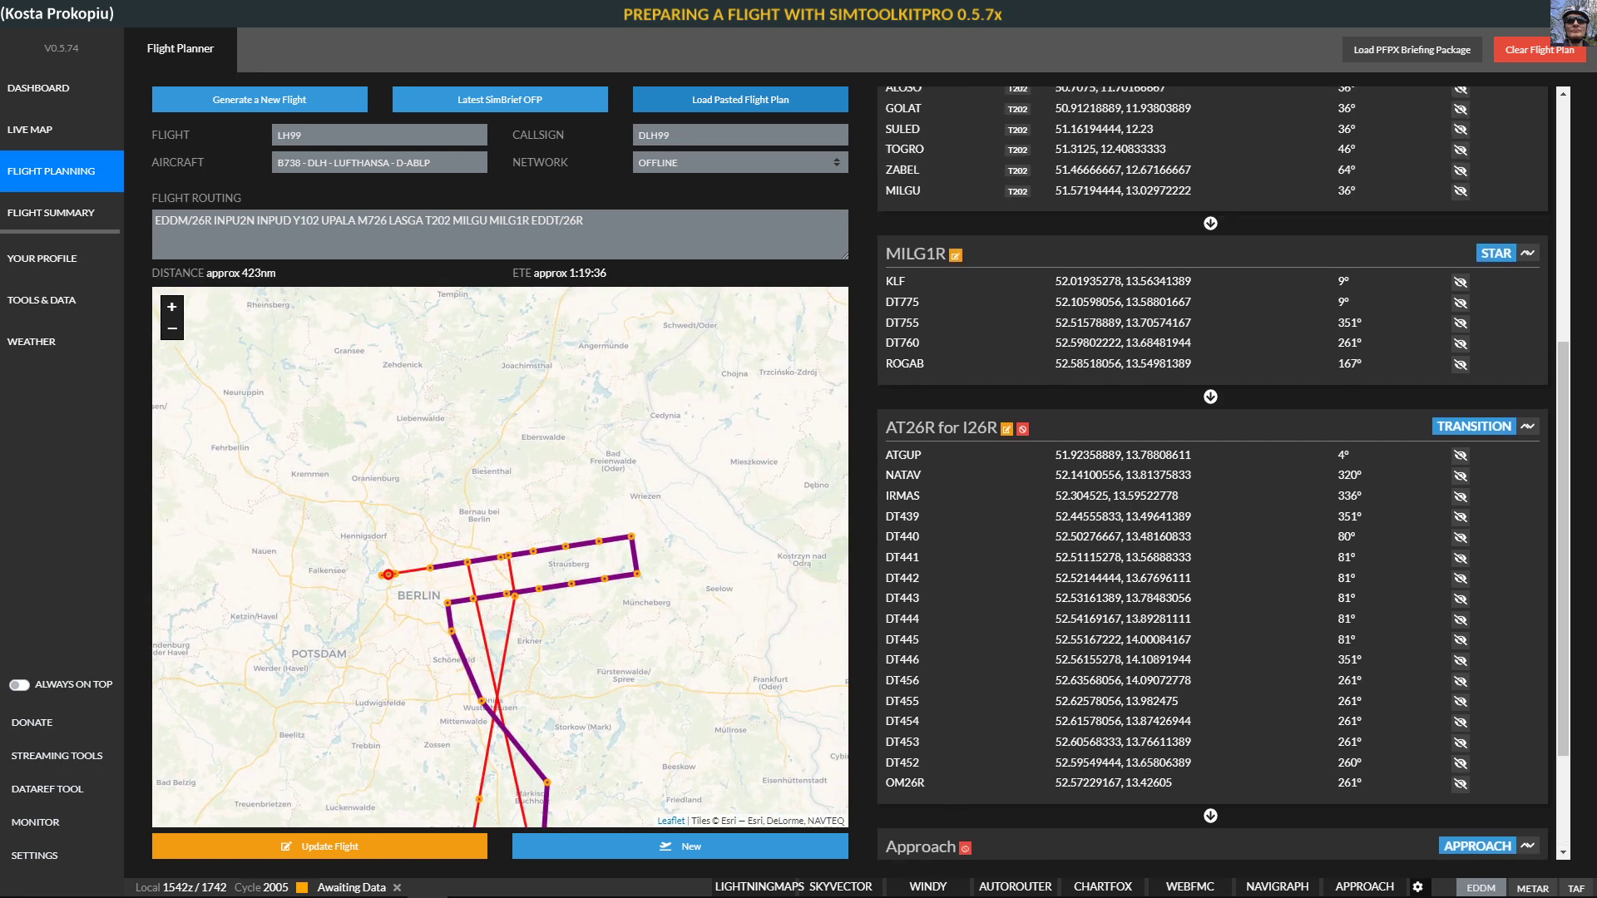
pyautogui.scroll(-2, 1210, 616)
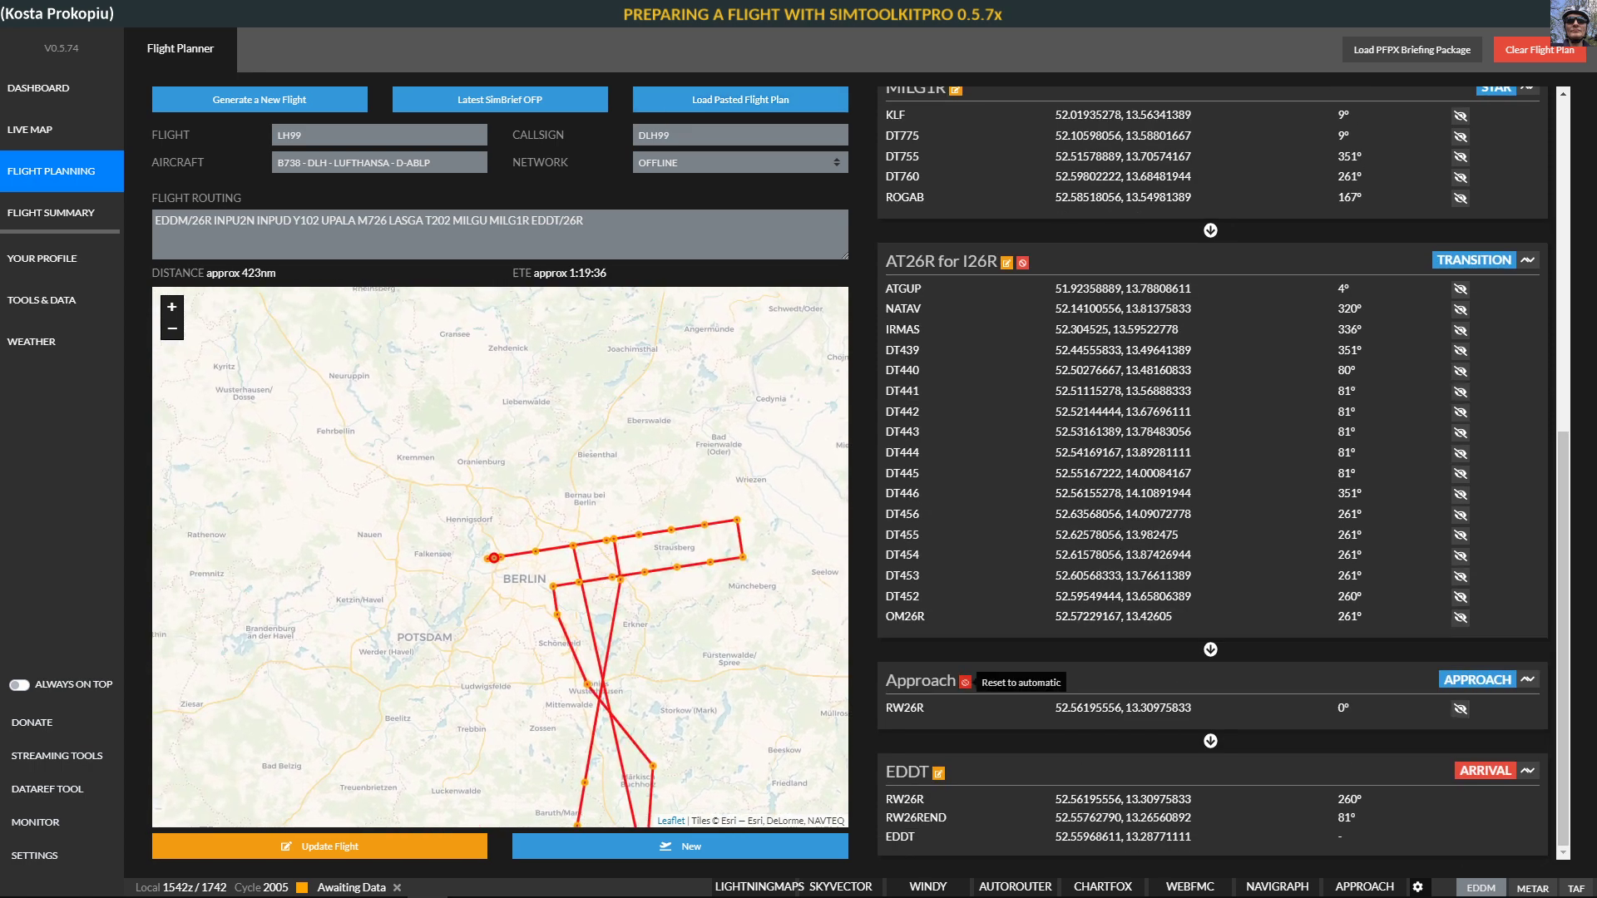
pyautogui.click(938, 773)
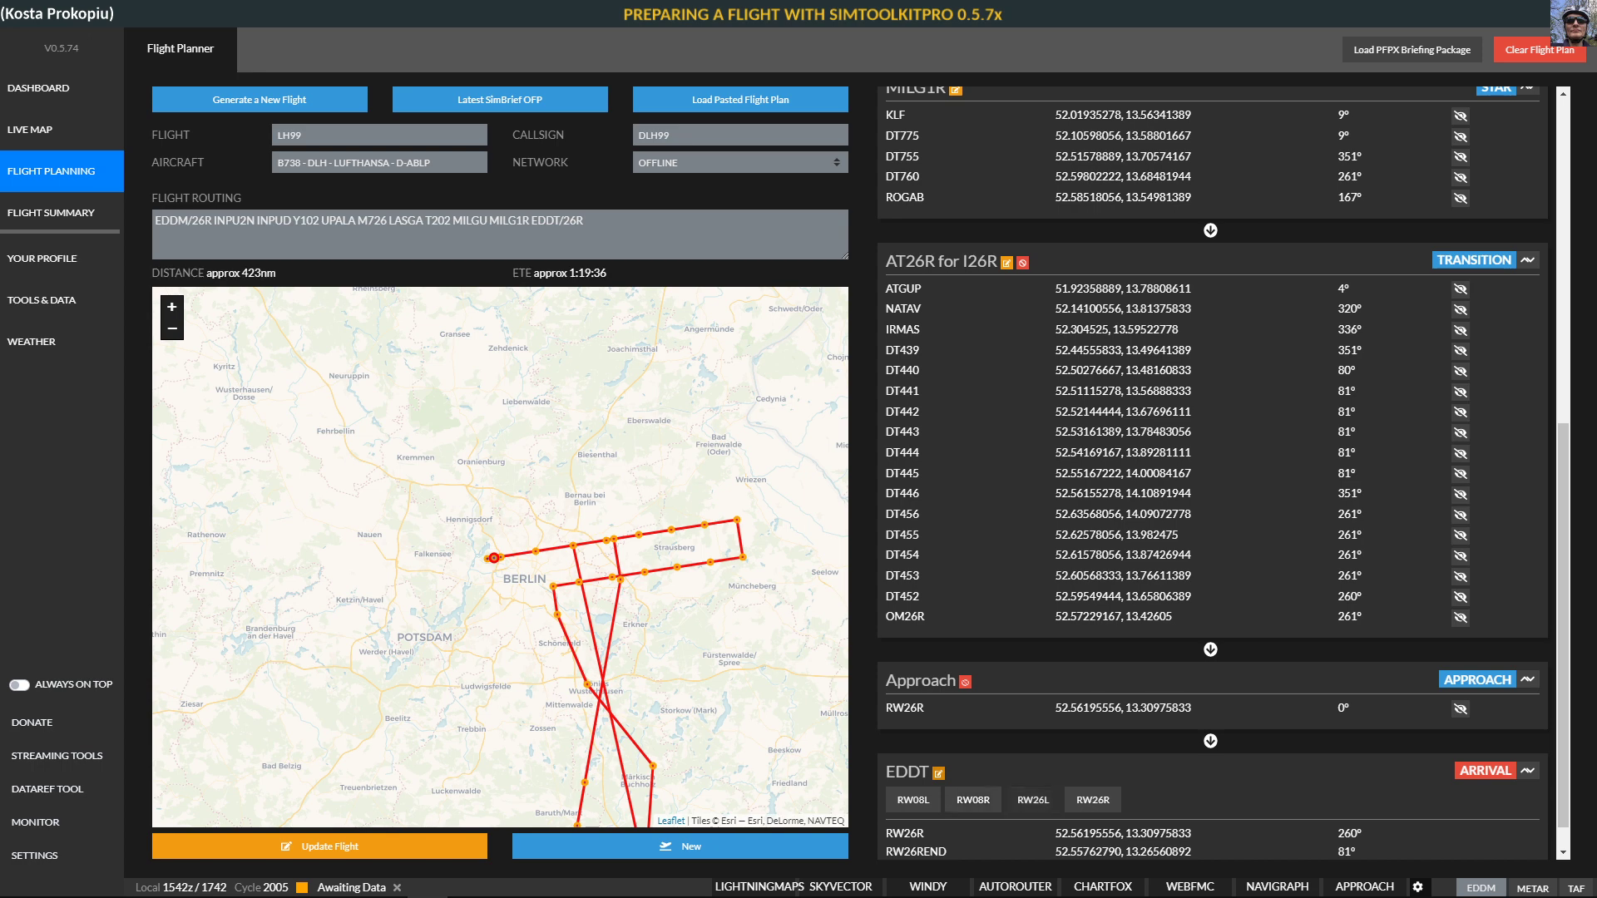
pyautogui.click(1093, 800)
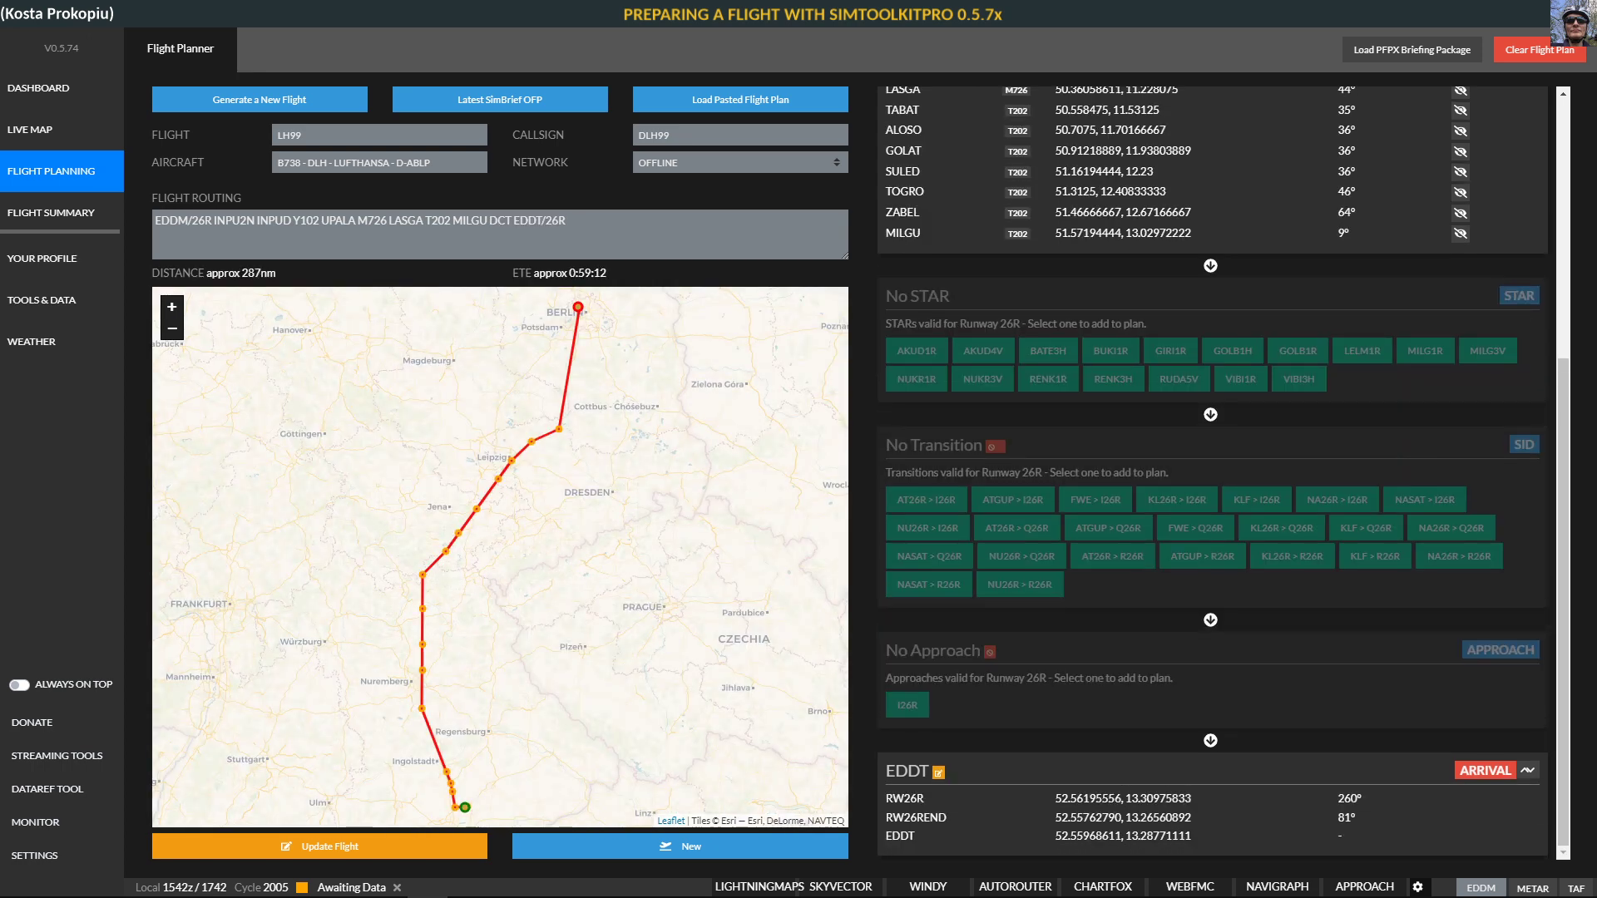
pyautogui.click(906, 706)
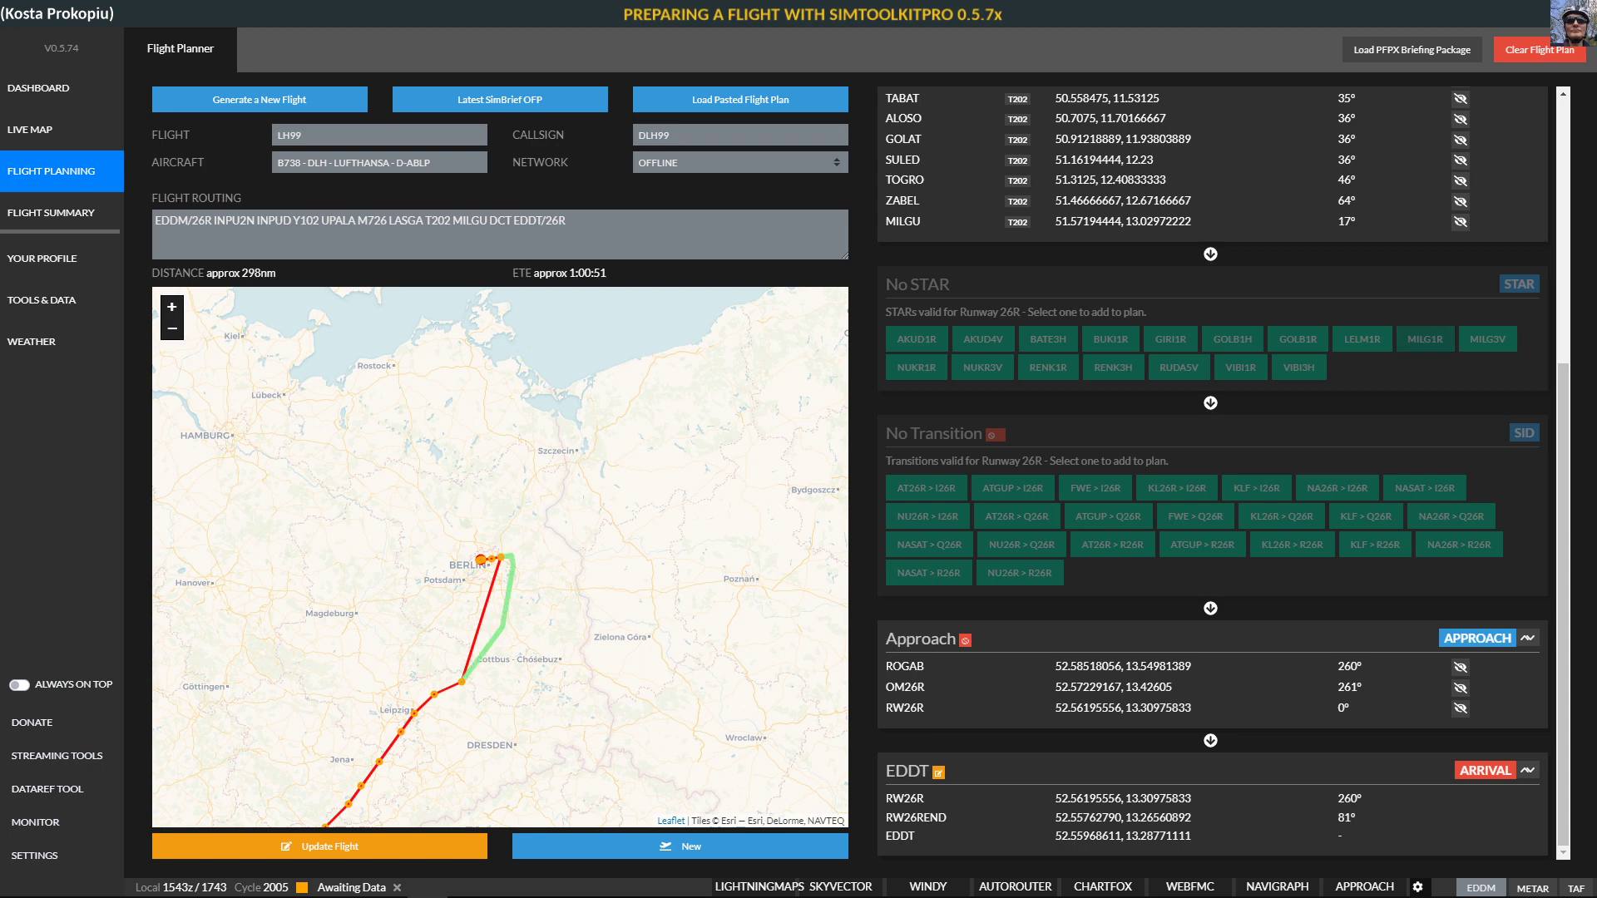
pyautogui.click(1425, 338)
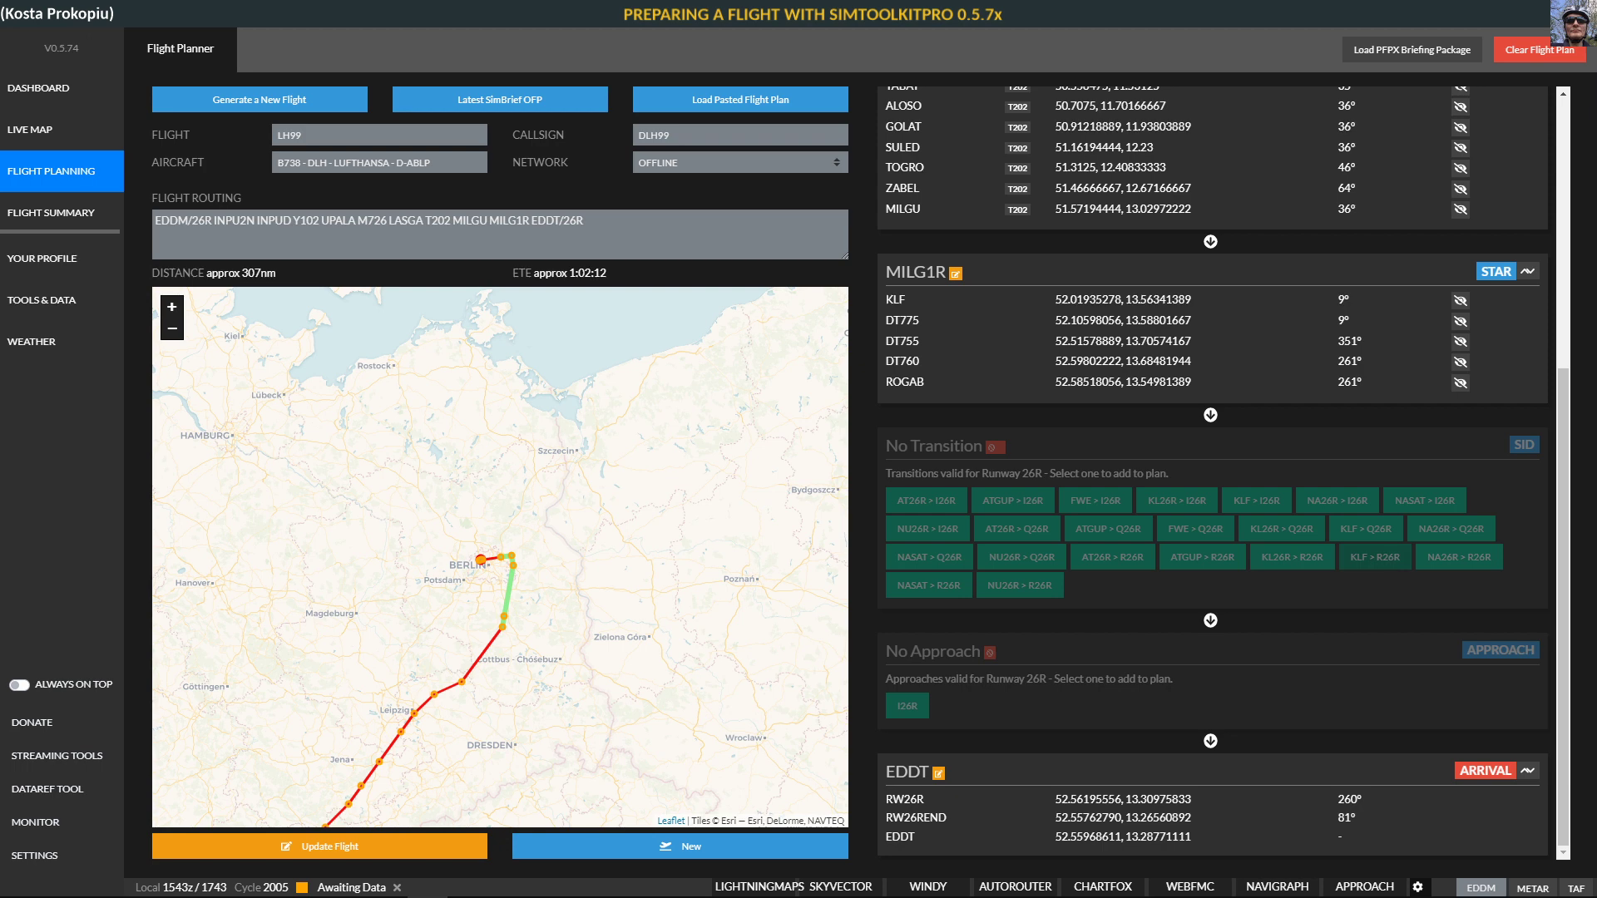
# Try the transitions KLF > R26R, KL26R > R26R and KL26R > Q26R for runway 26R, and reset the transition
pyautogui.click(1374, 557)
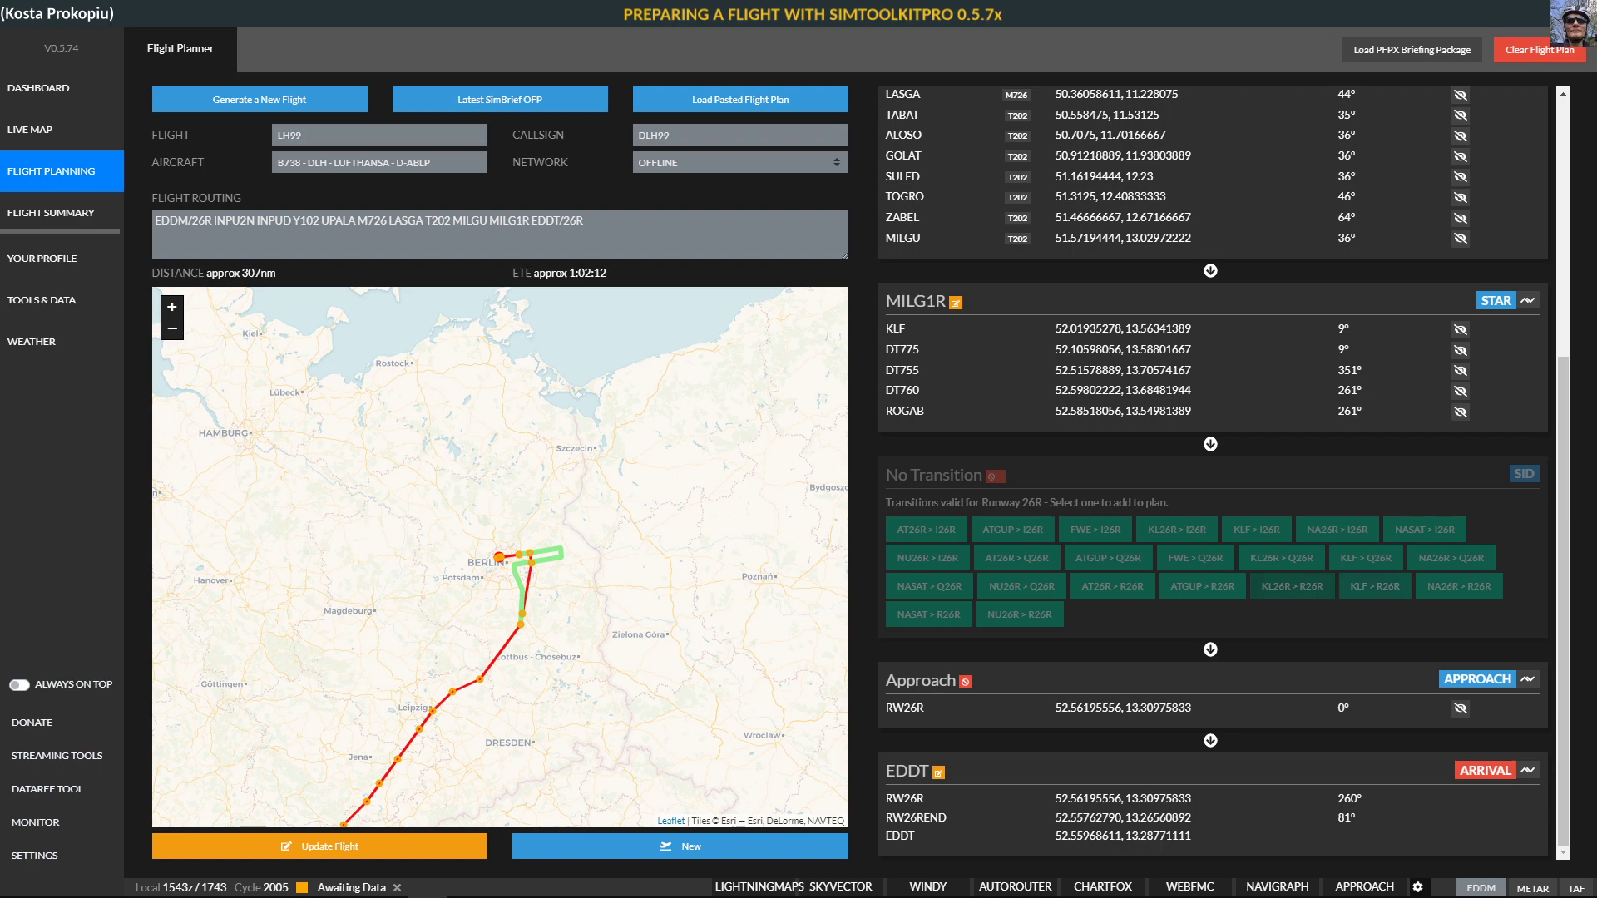
pyautogui.click(1292, 587)
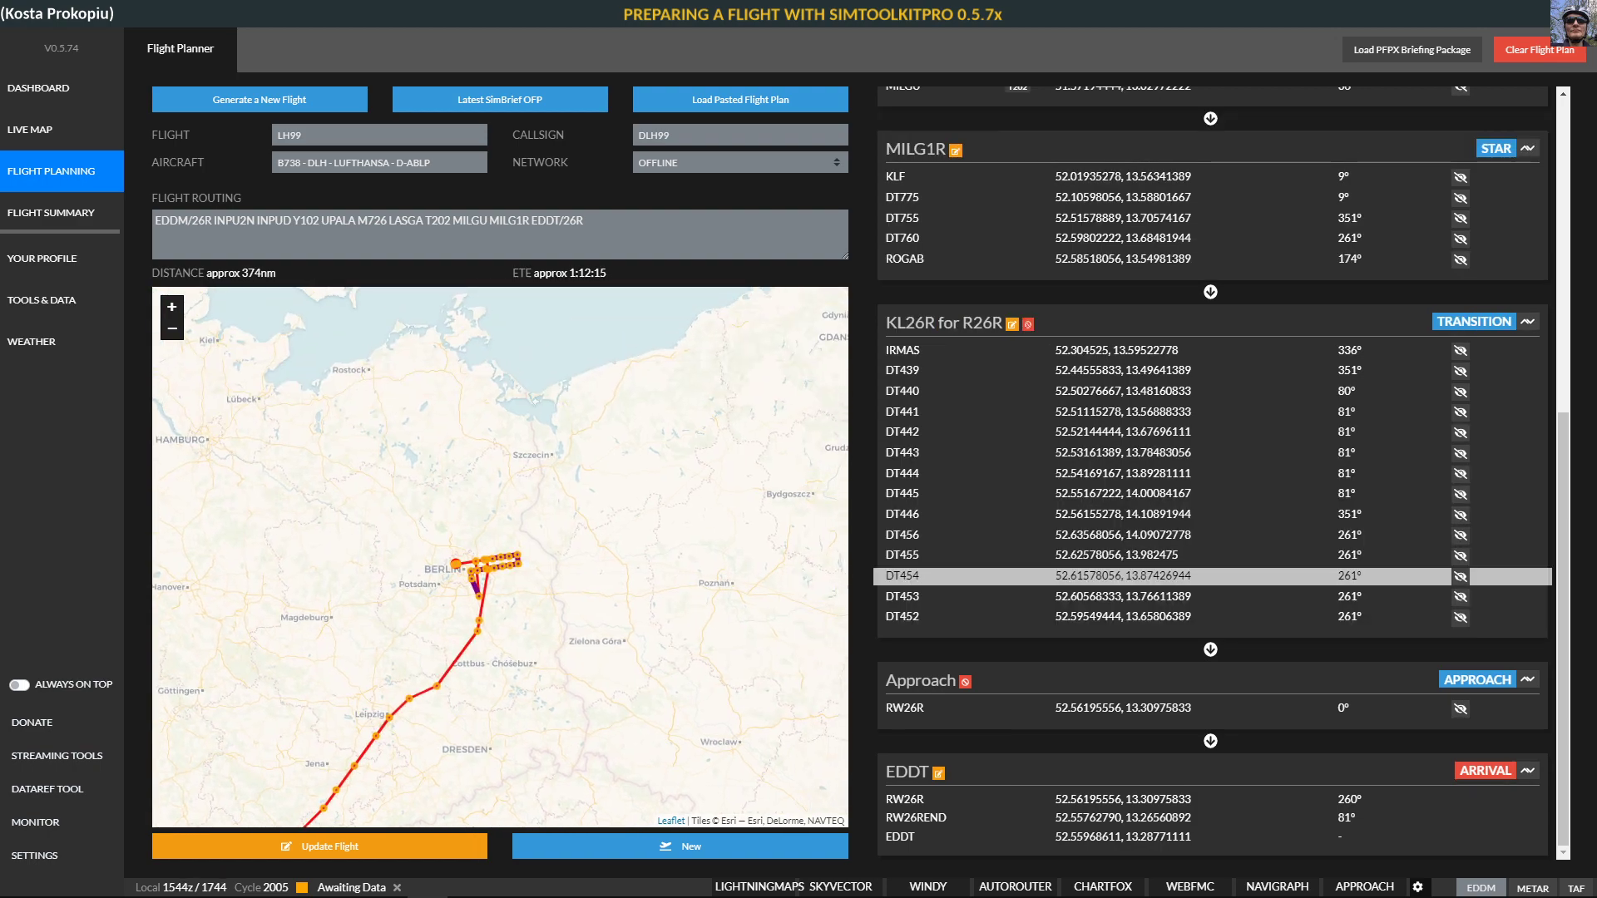
pyautogui.click(1011, 324)
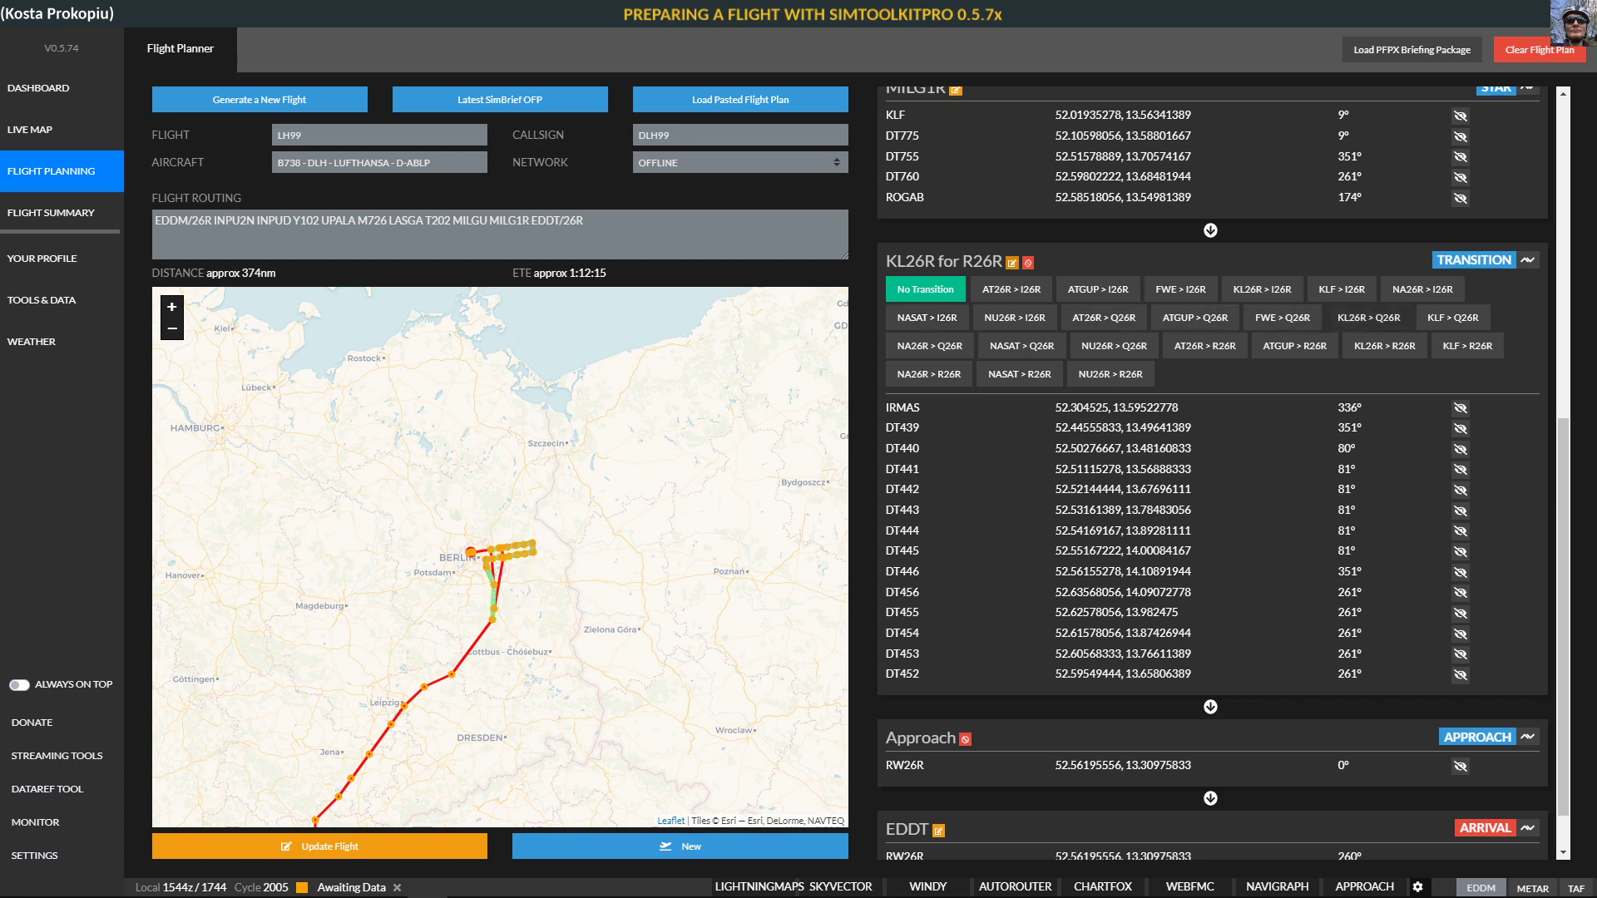
pyautogui.click(1368, 318)
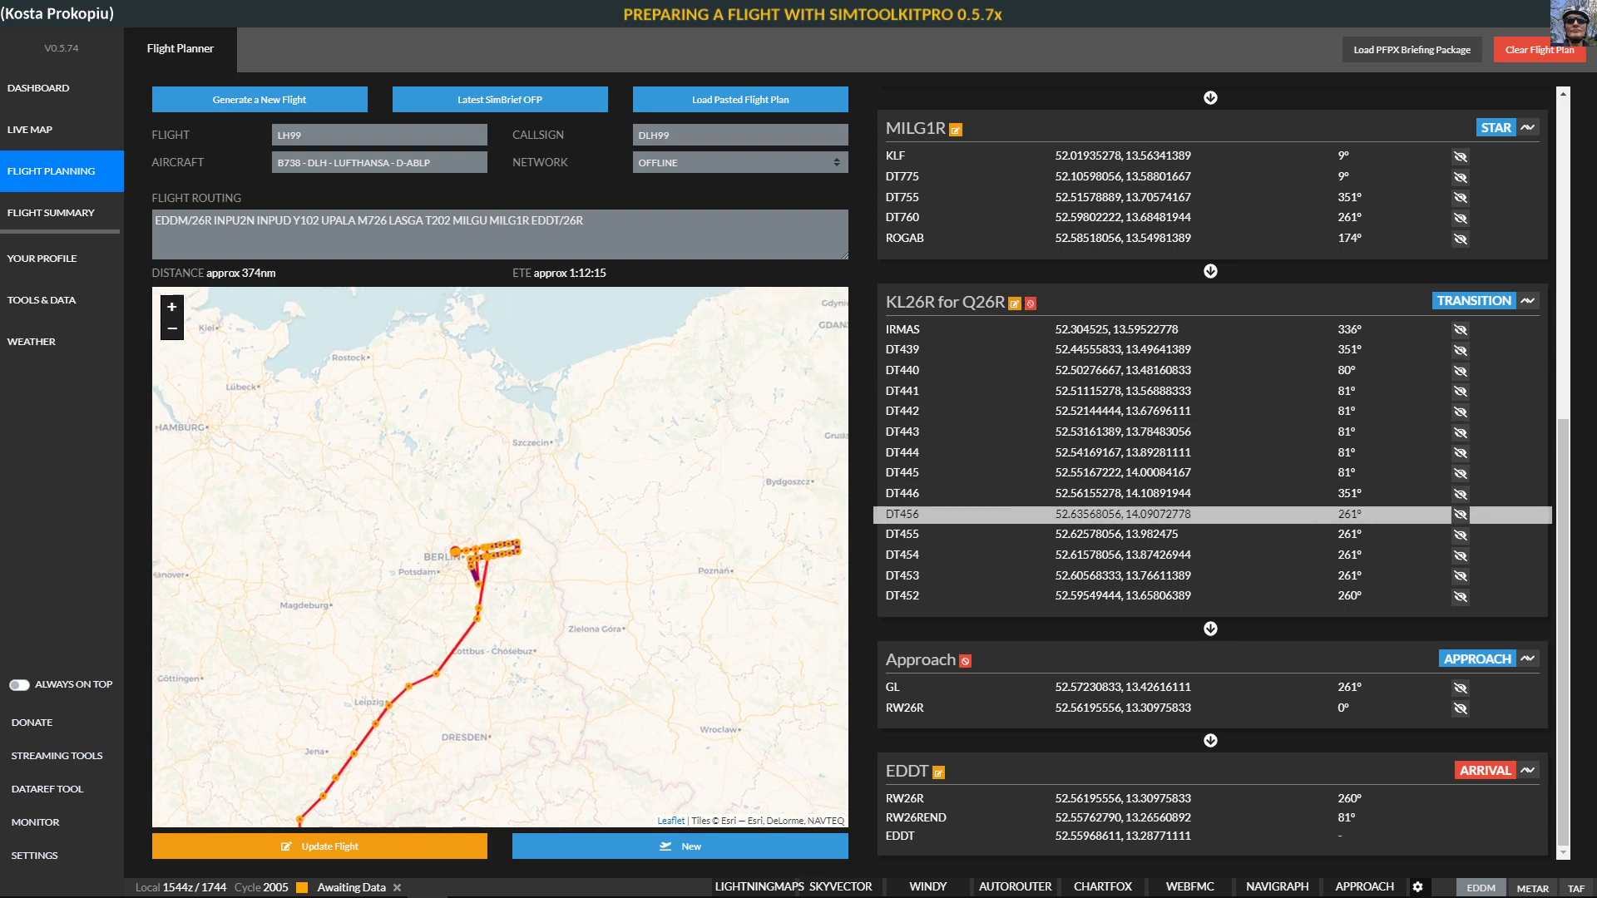
pyautogui.click(1527, 301)
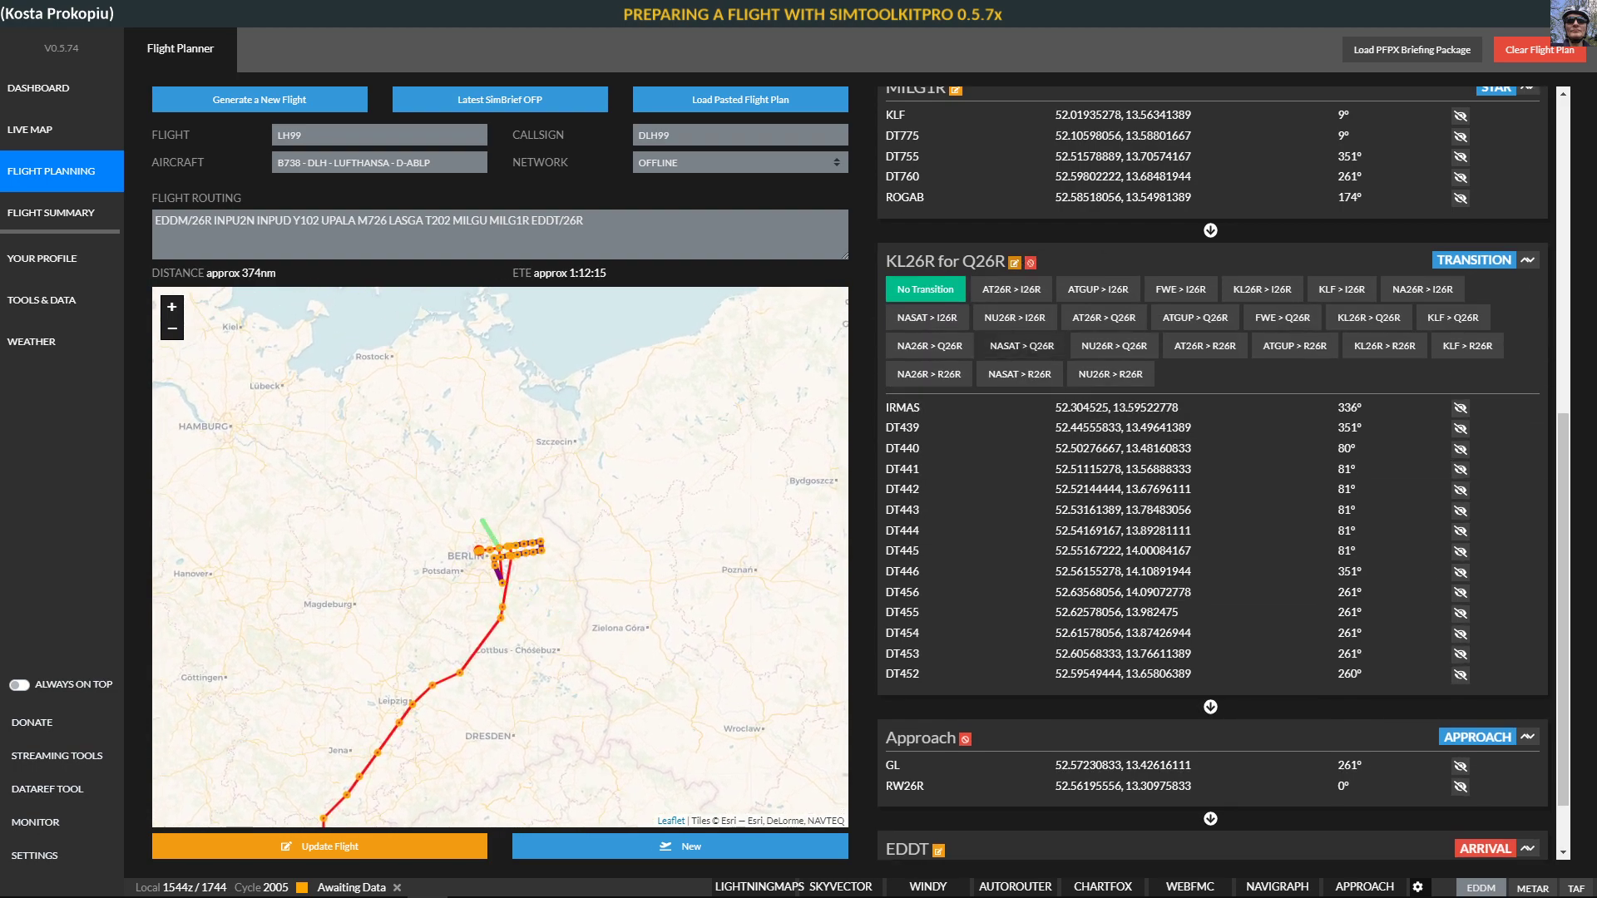
pyautogui.click(1030, 262)
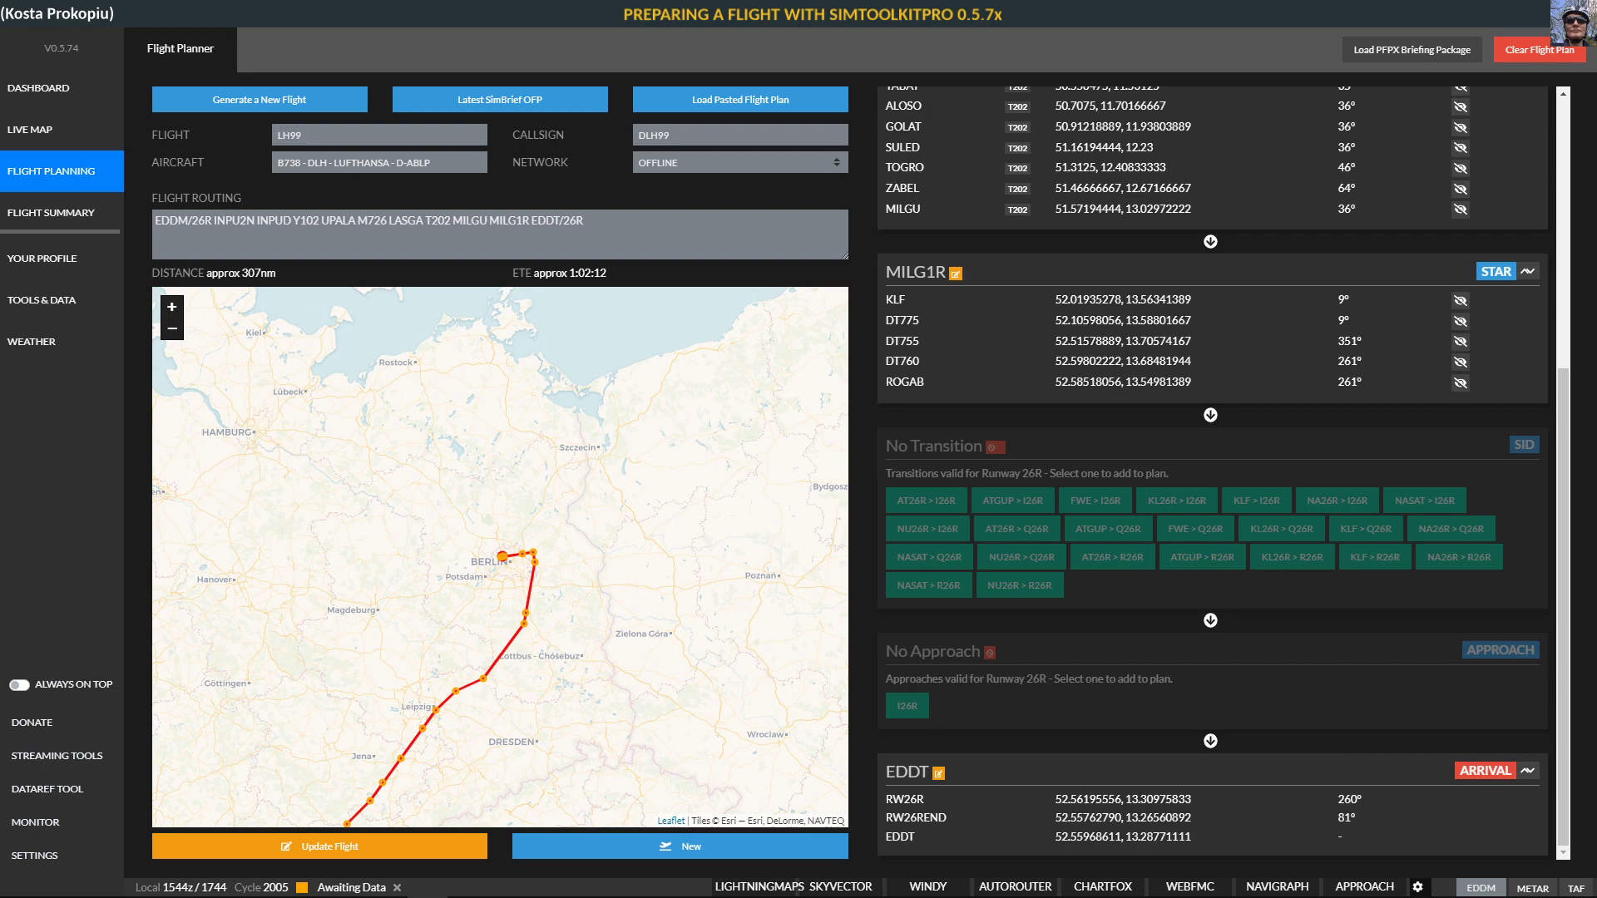
# Add the I26R approach without a transition and update the flight with the revised plan
pyautogui.click(907, 706)
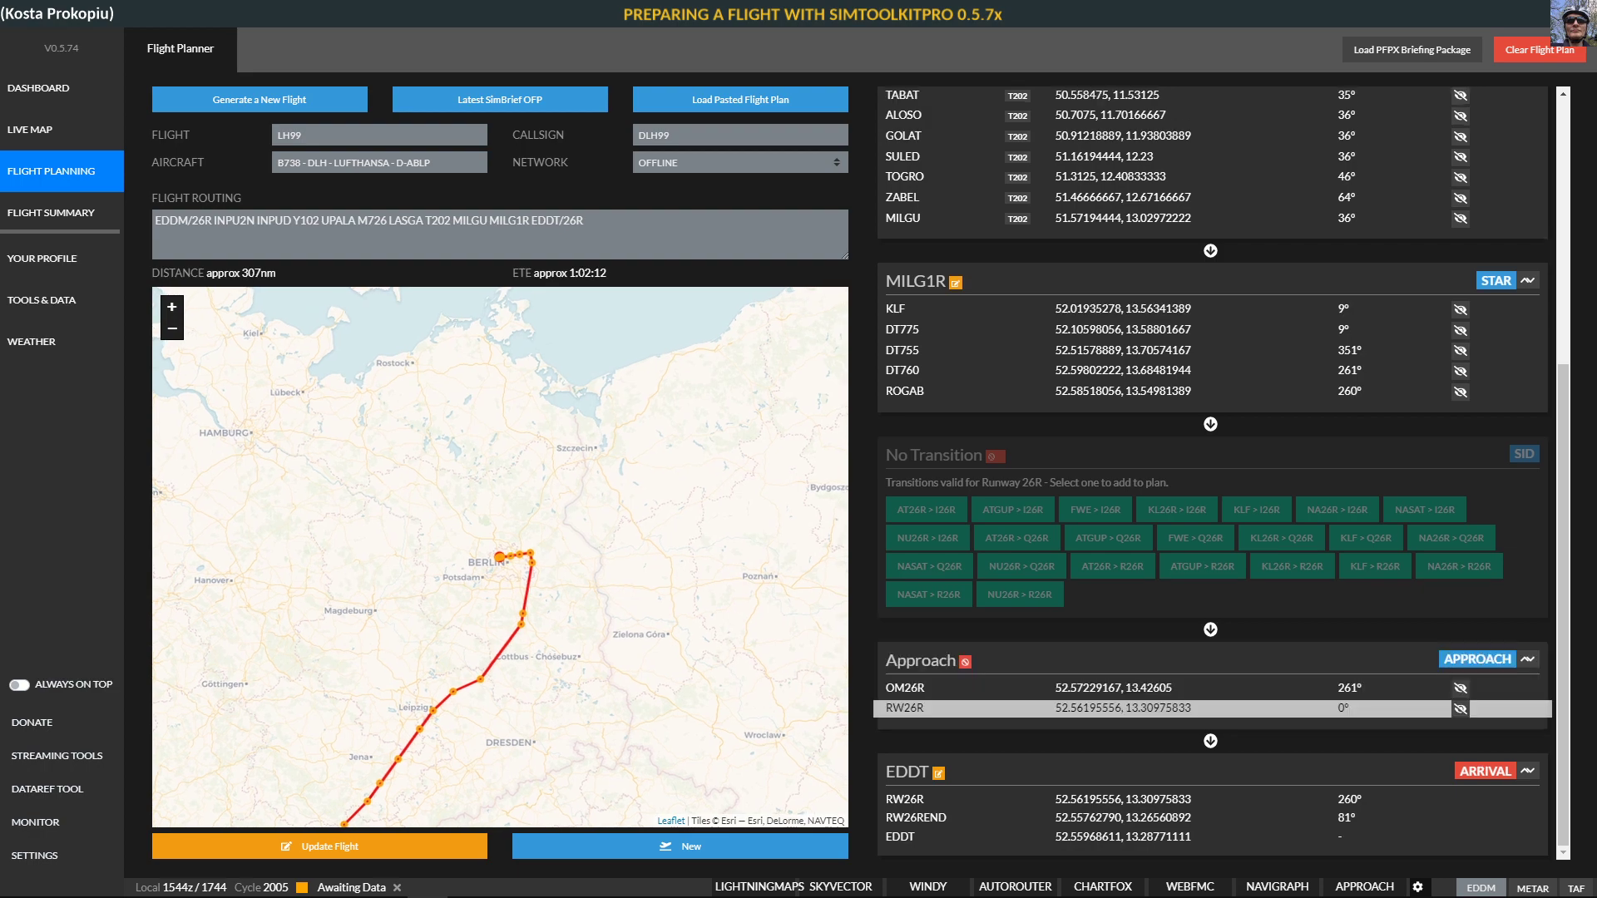
pyautogui.scroll(3, 503, 553)
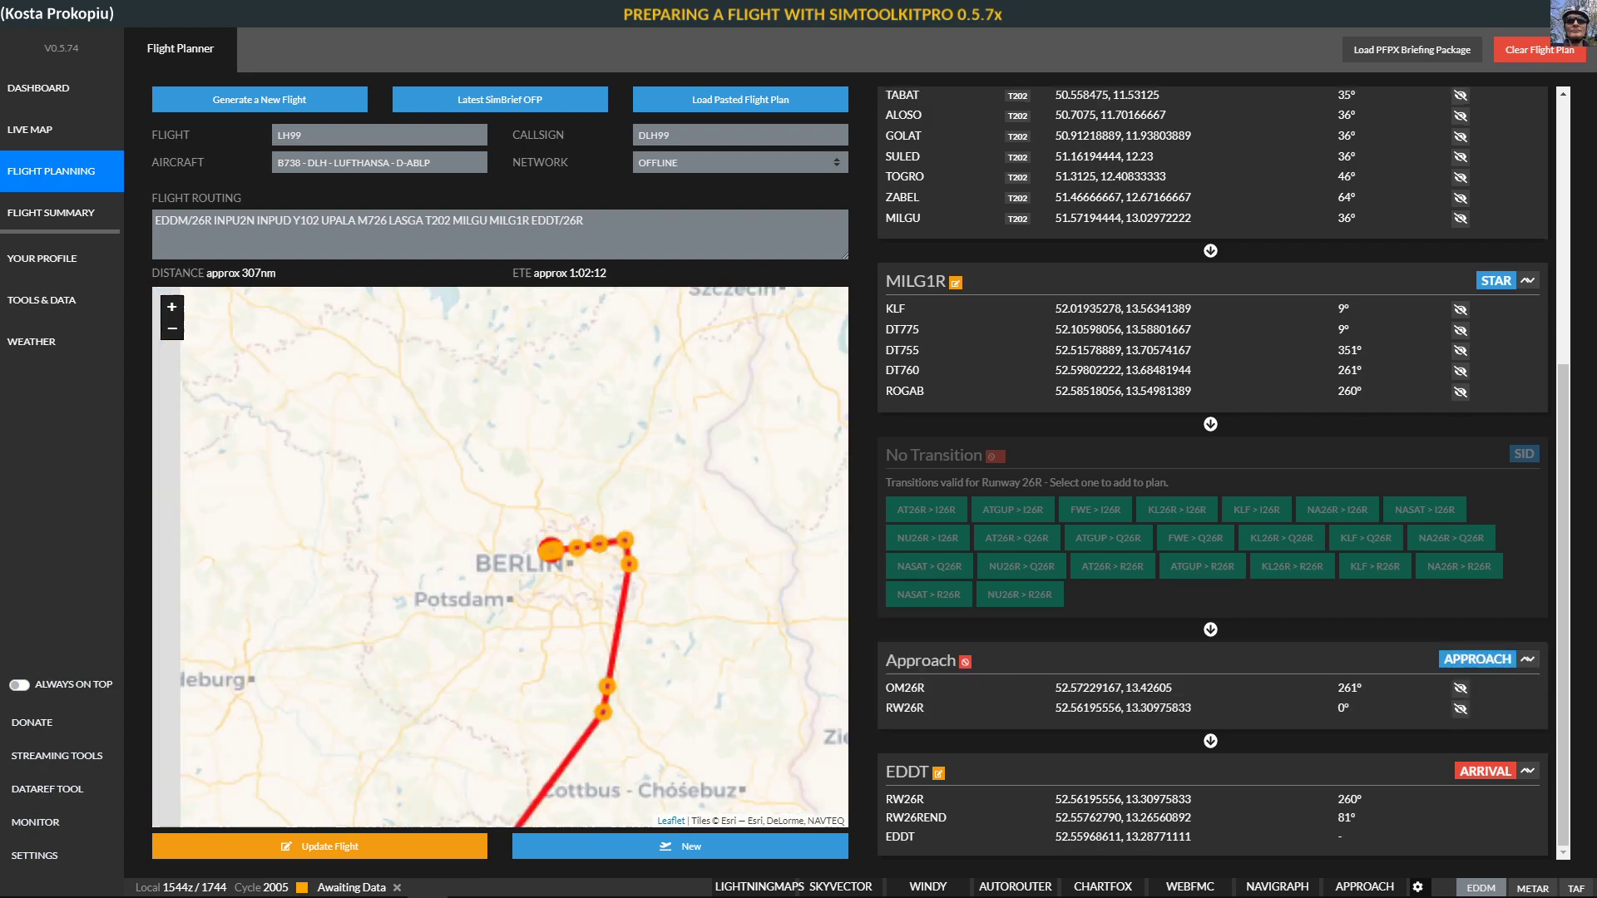
pyautogui.scroll(-2, 717, 538)
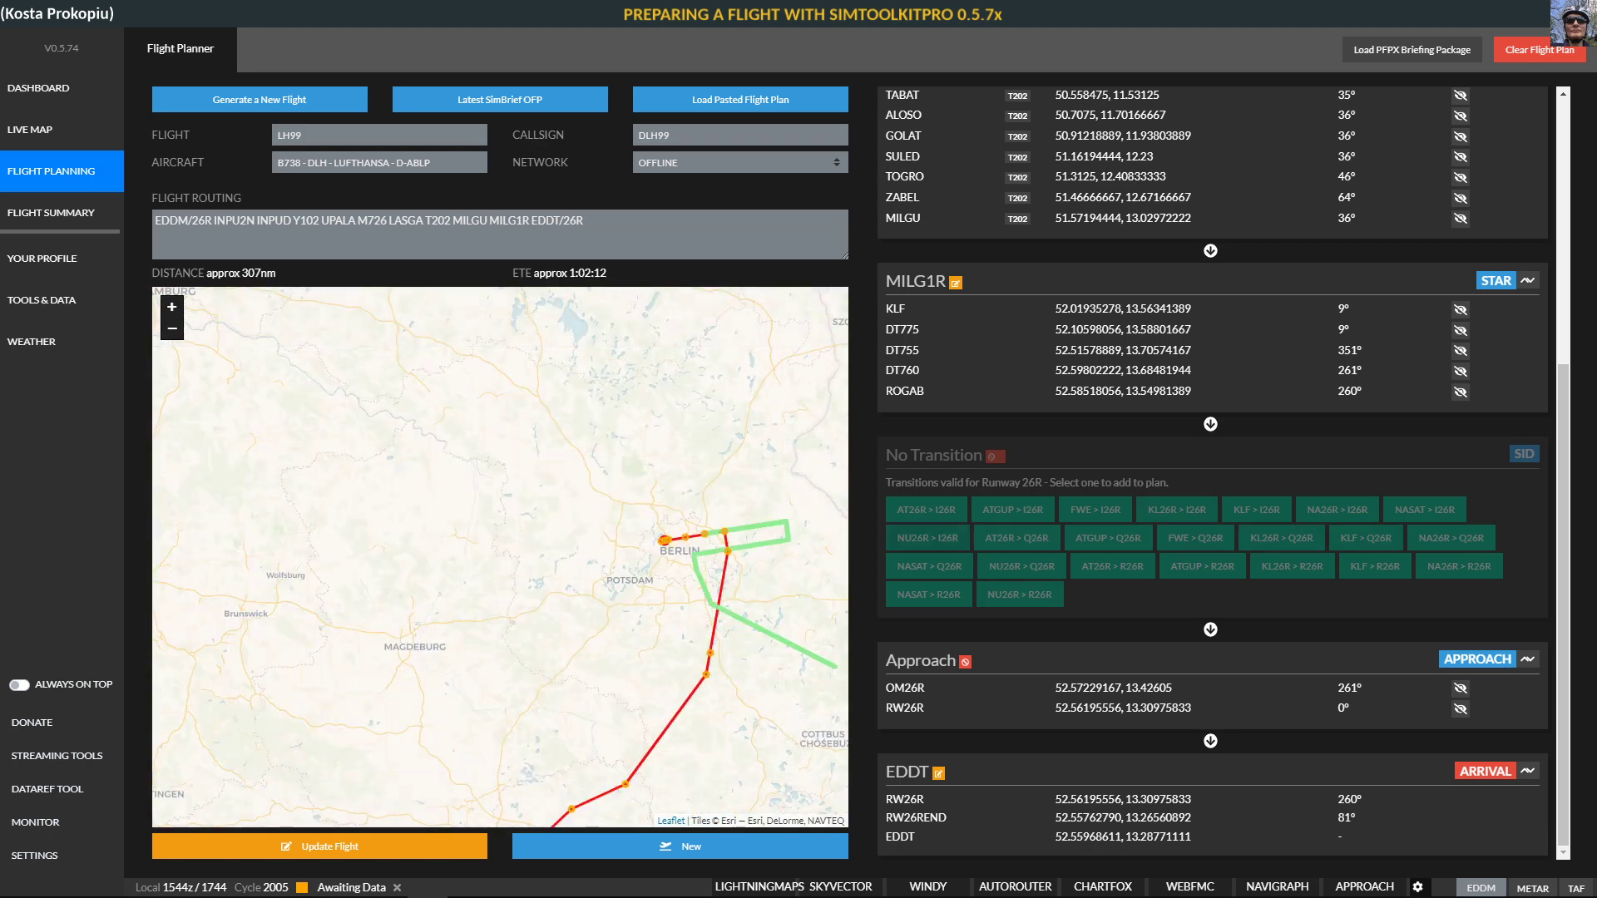
pyautogui.click(330, 846)
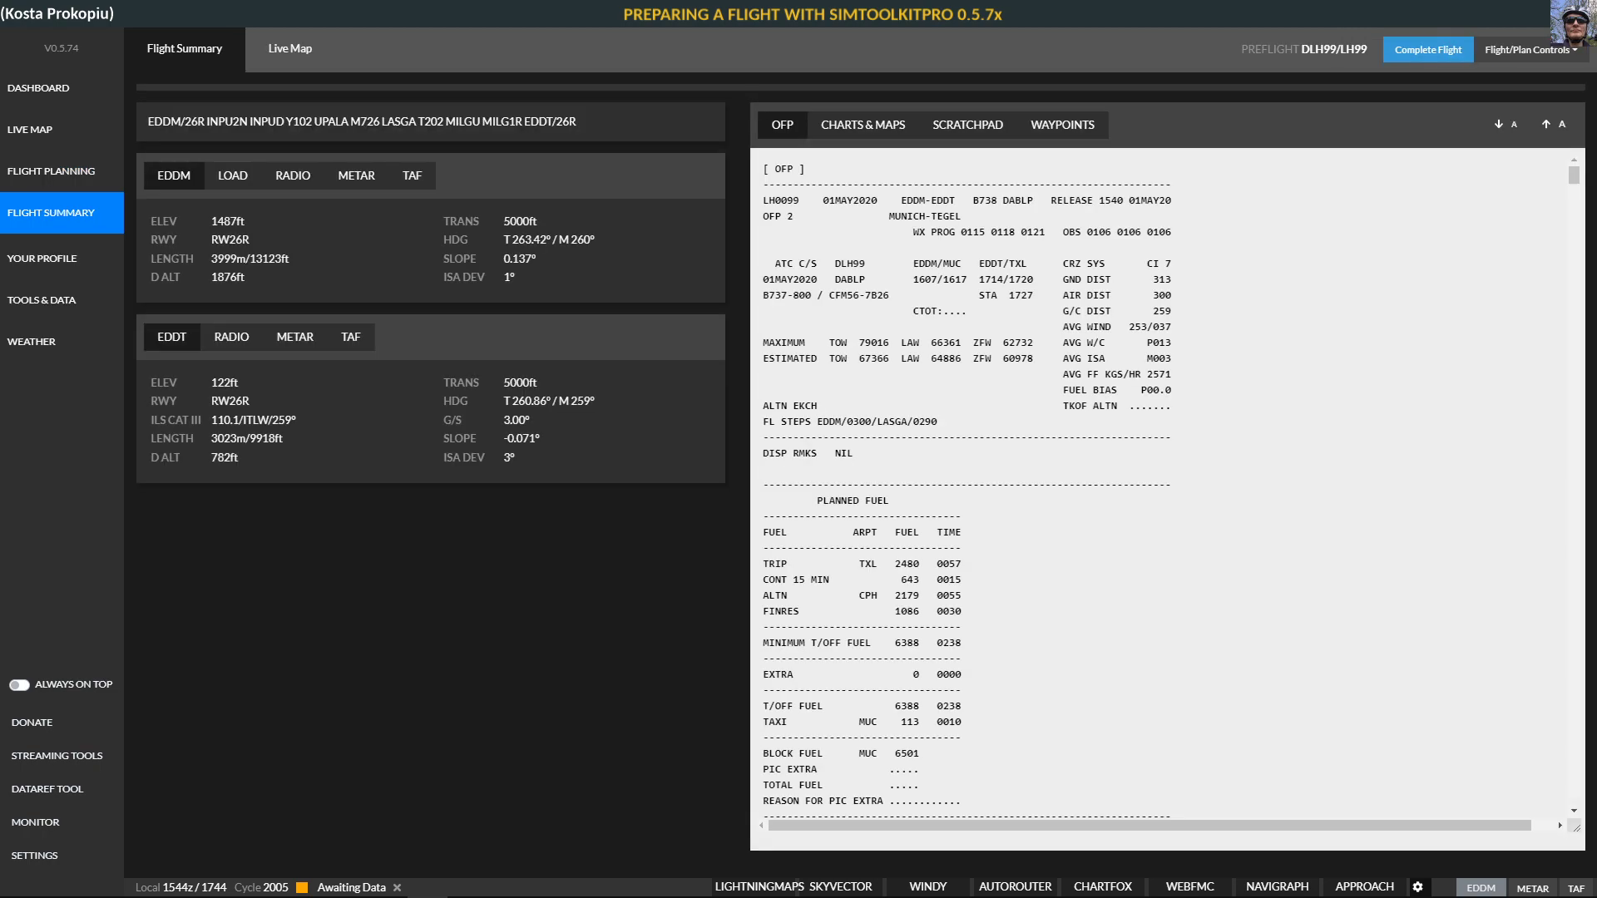
# Look through the flight's charts, scratchpad and waypoints, and read the OFP down to the ICAO flight plan
pyautogui.click(862, 125)
pyautogui.click(967, 125)
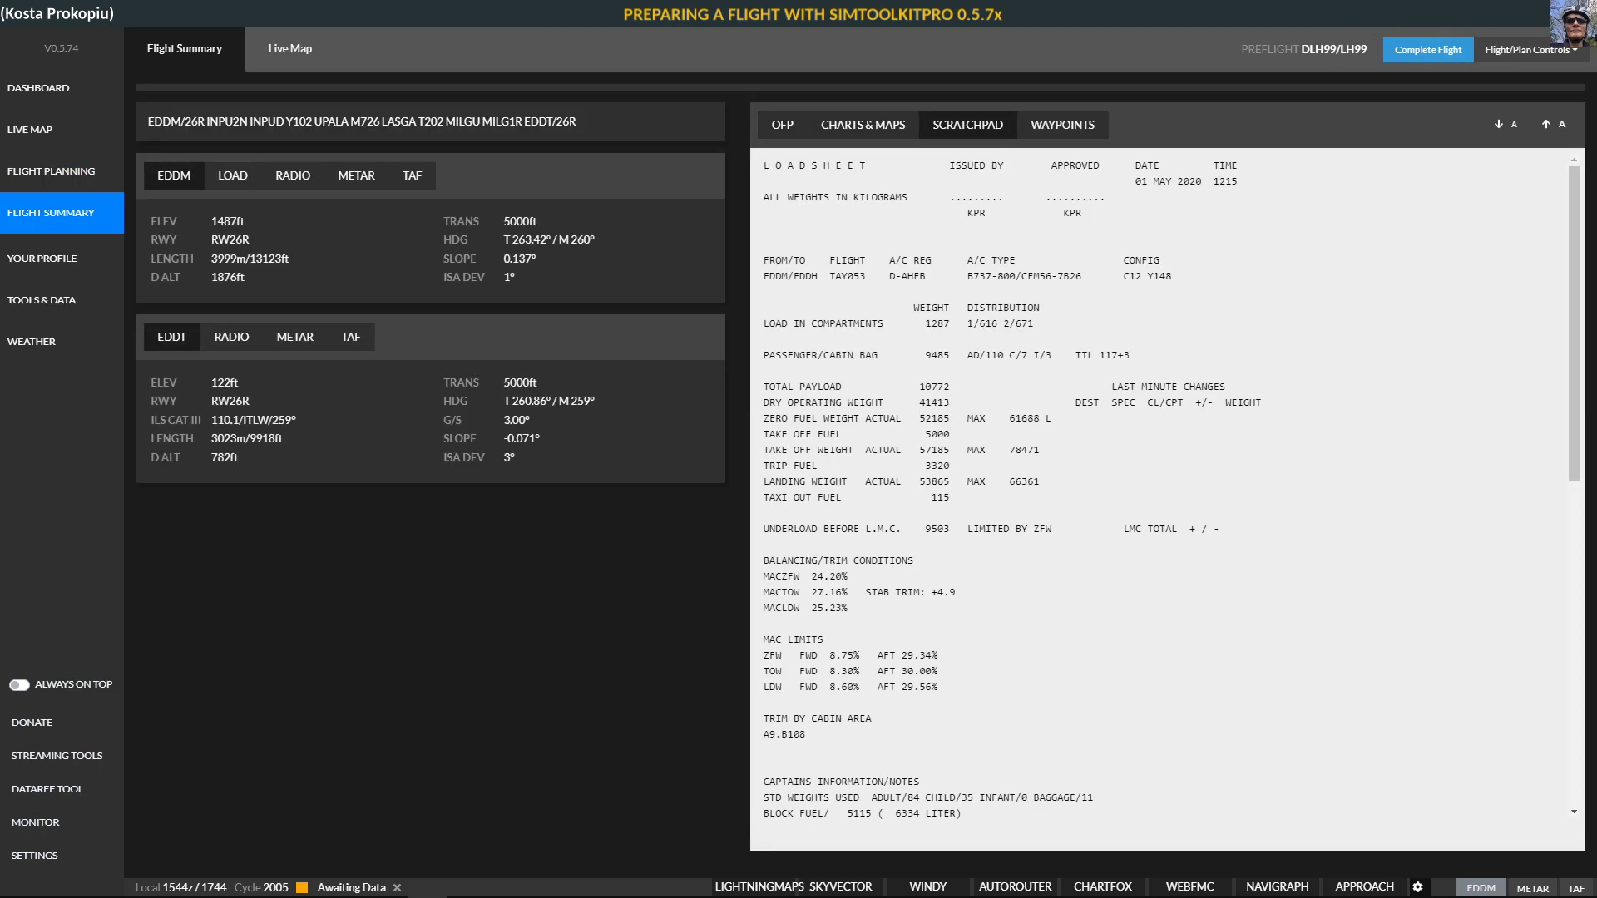
pyautogui.click(1062, 124)
pyautogui.click(782, 125)
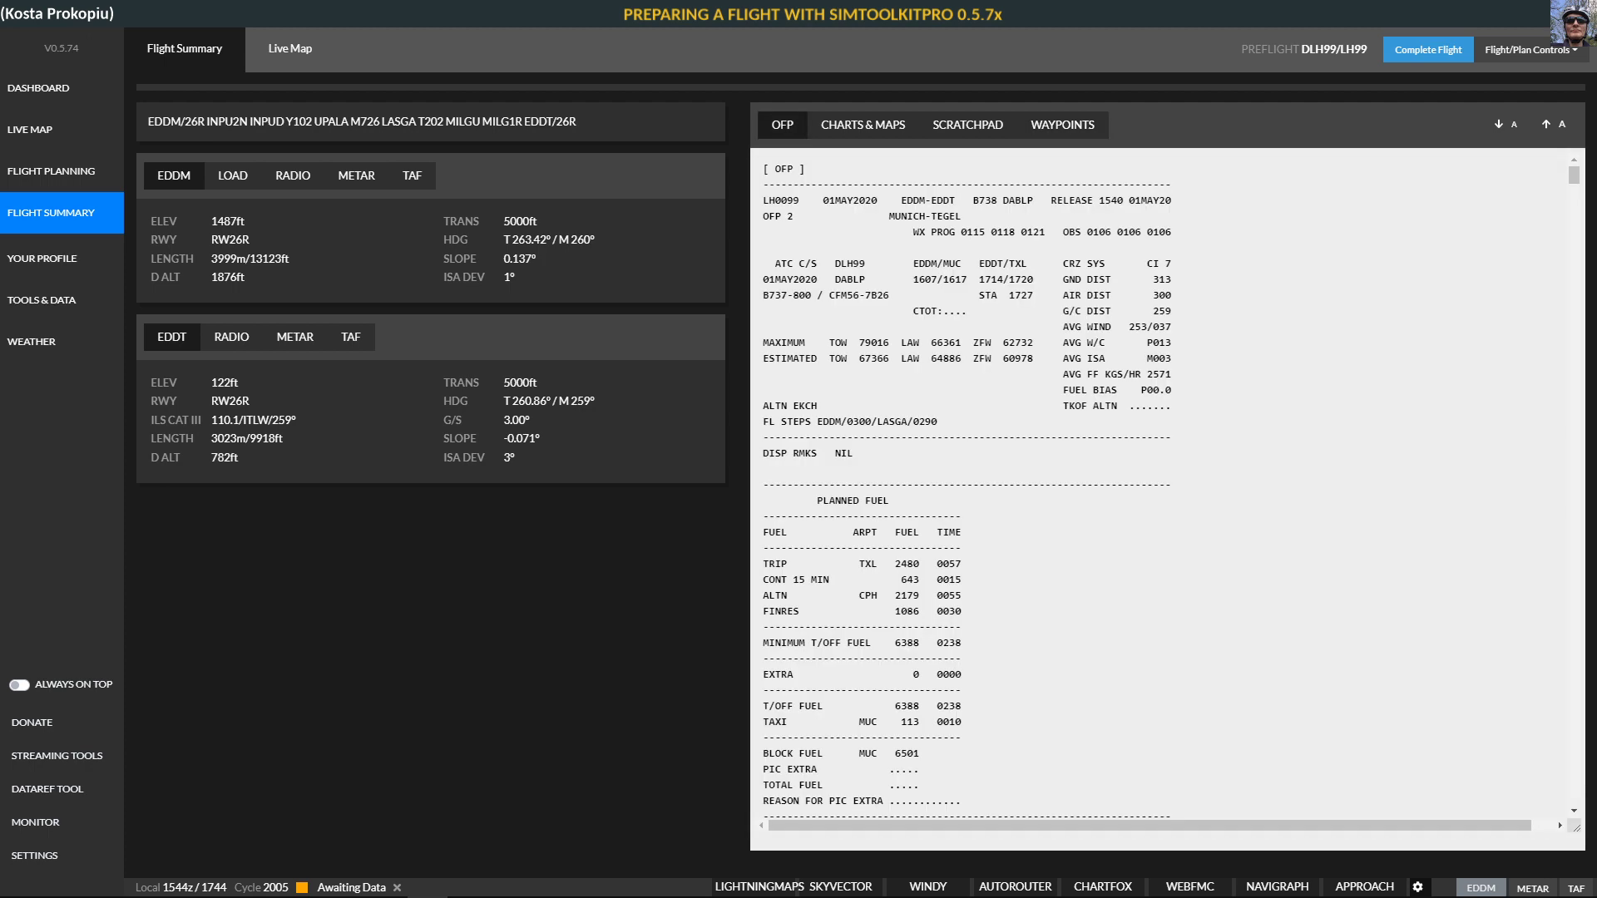
pyautogui.scroll(-20, 965, 482)
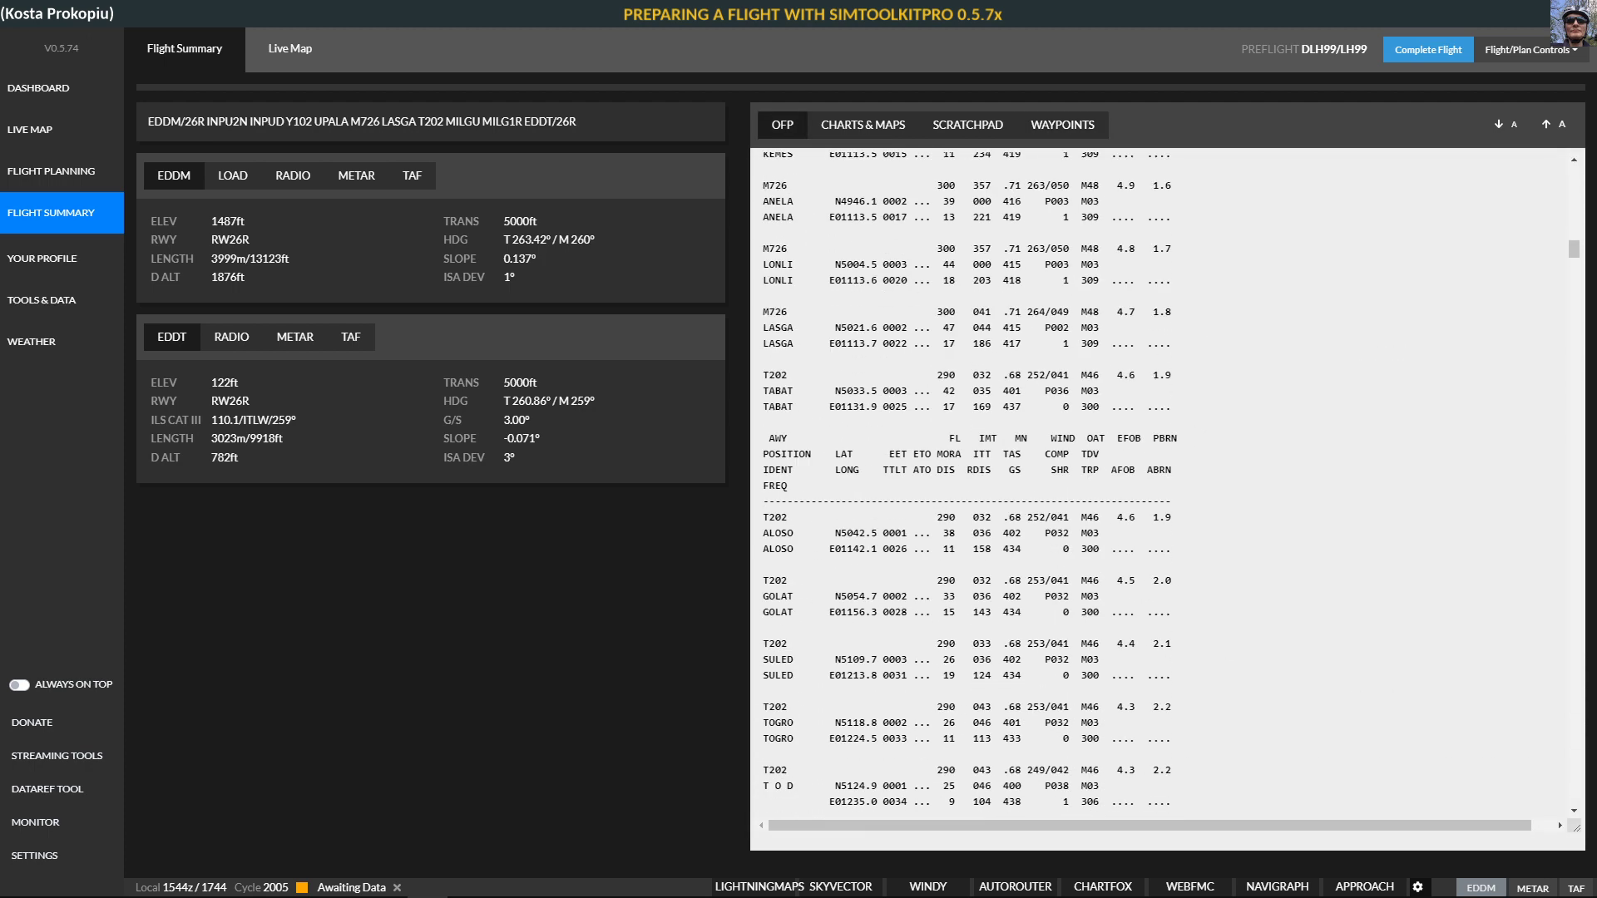
pyautogui.scroll(-10, 965, 482)
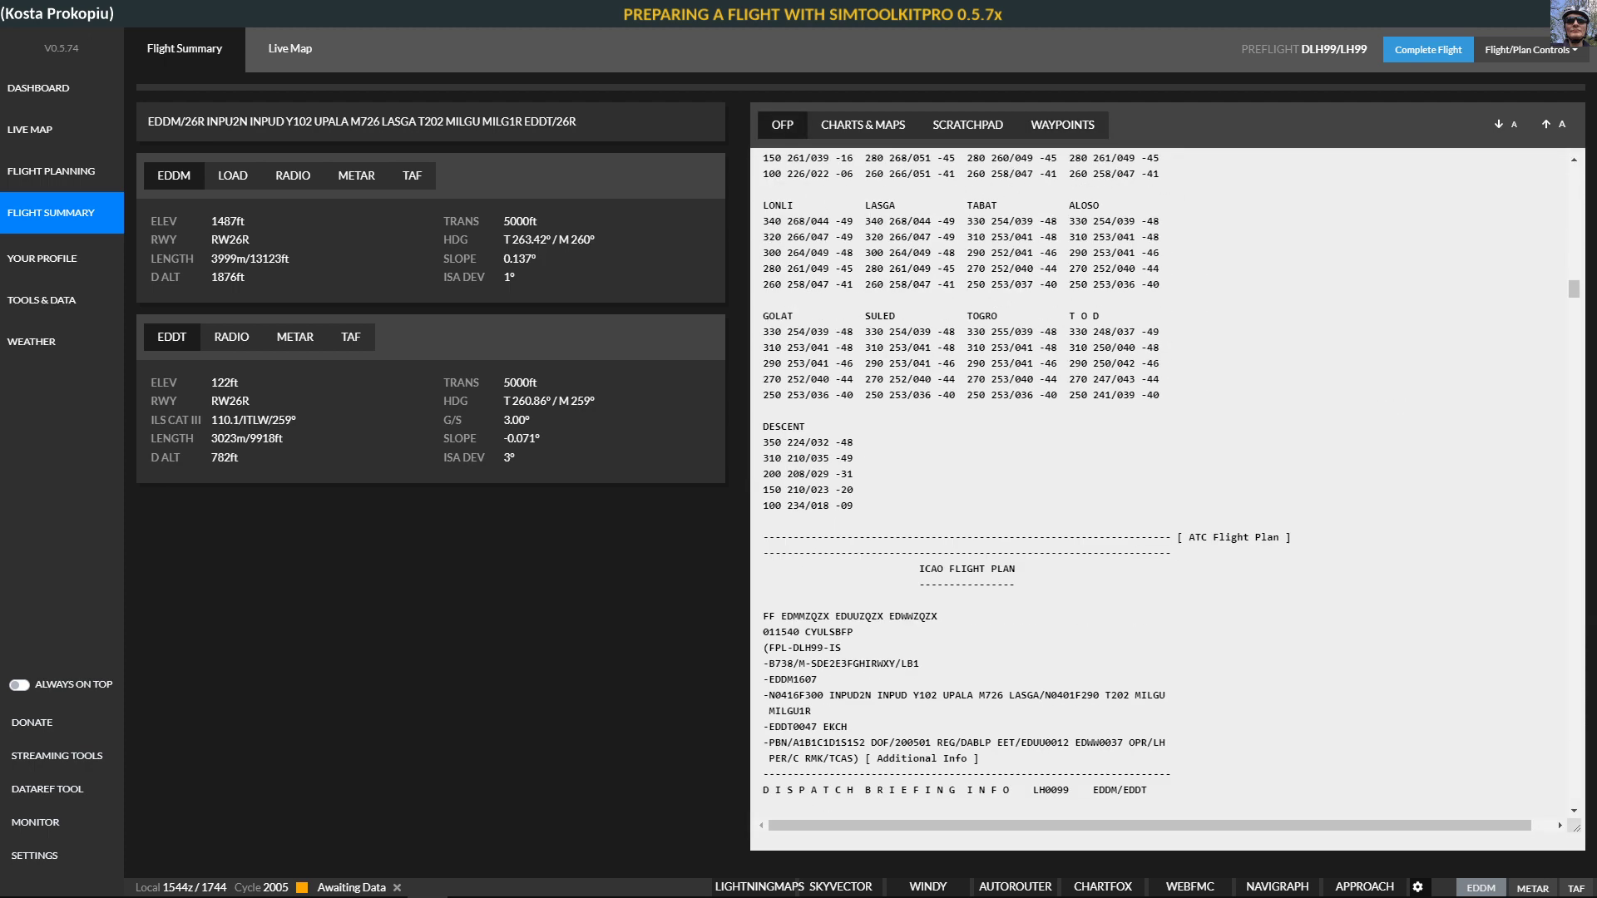
# Examine the flight's weights, fuel and cruise performance data, and show the EDDM radio frequencies
pyautogui.click(232, 176)
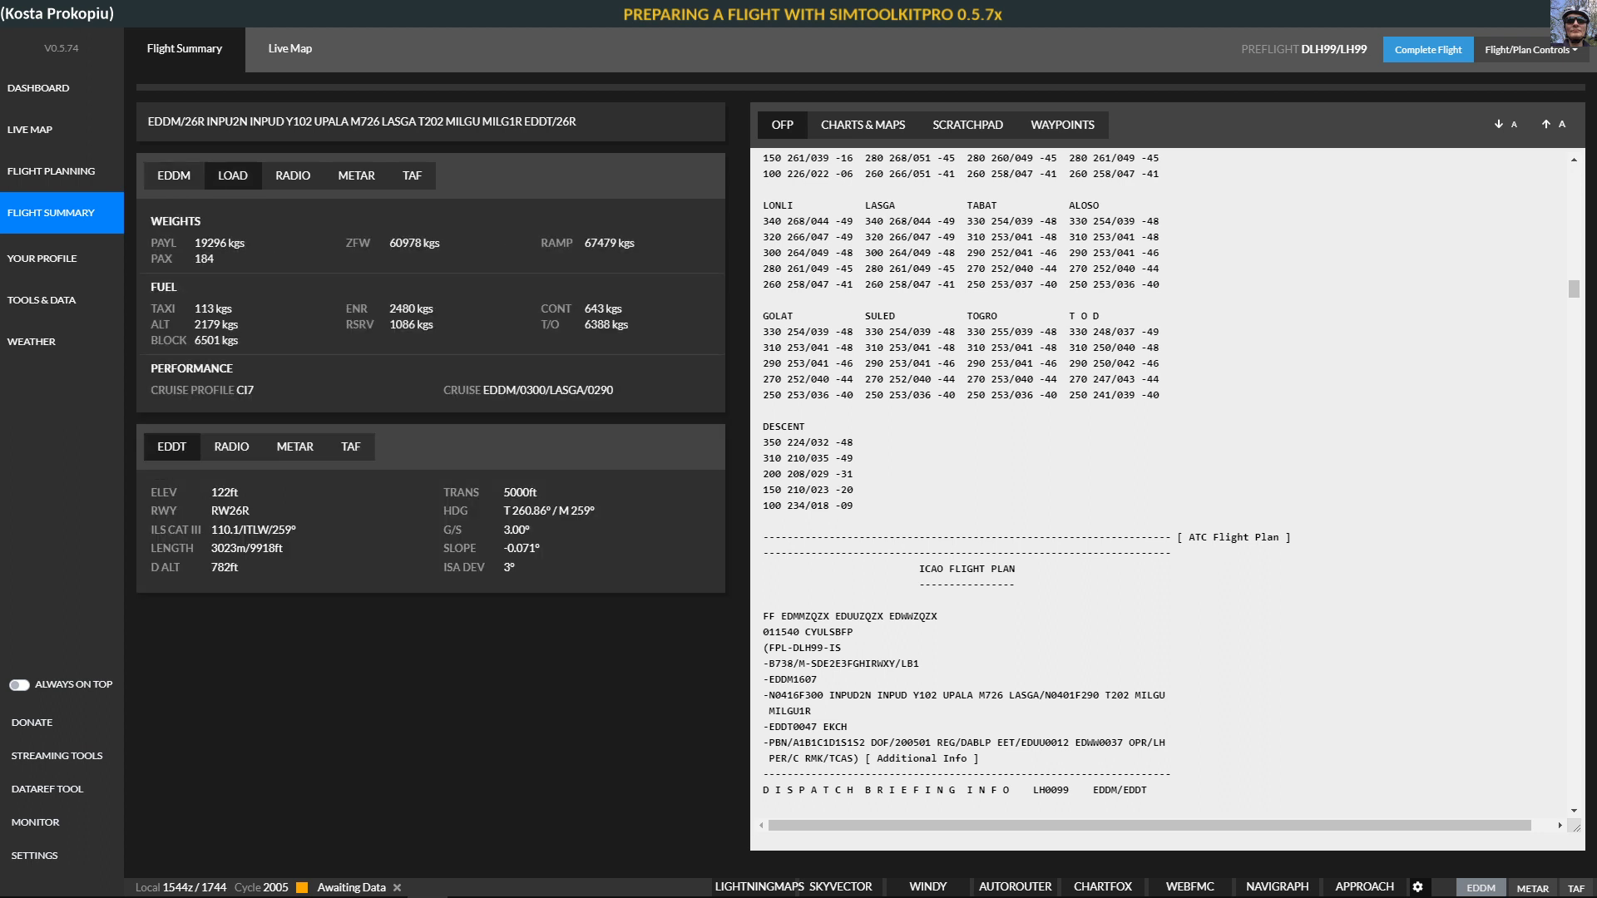
pyautogui.moveTo(237, 368); pyautogui.dragTo(150, 219)
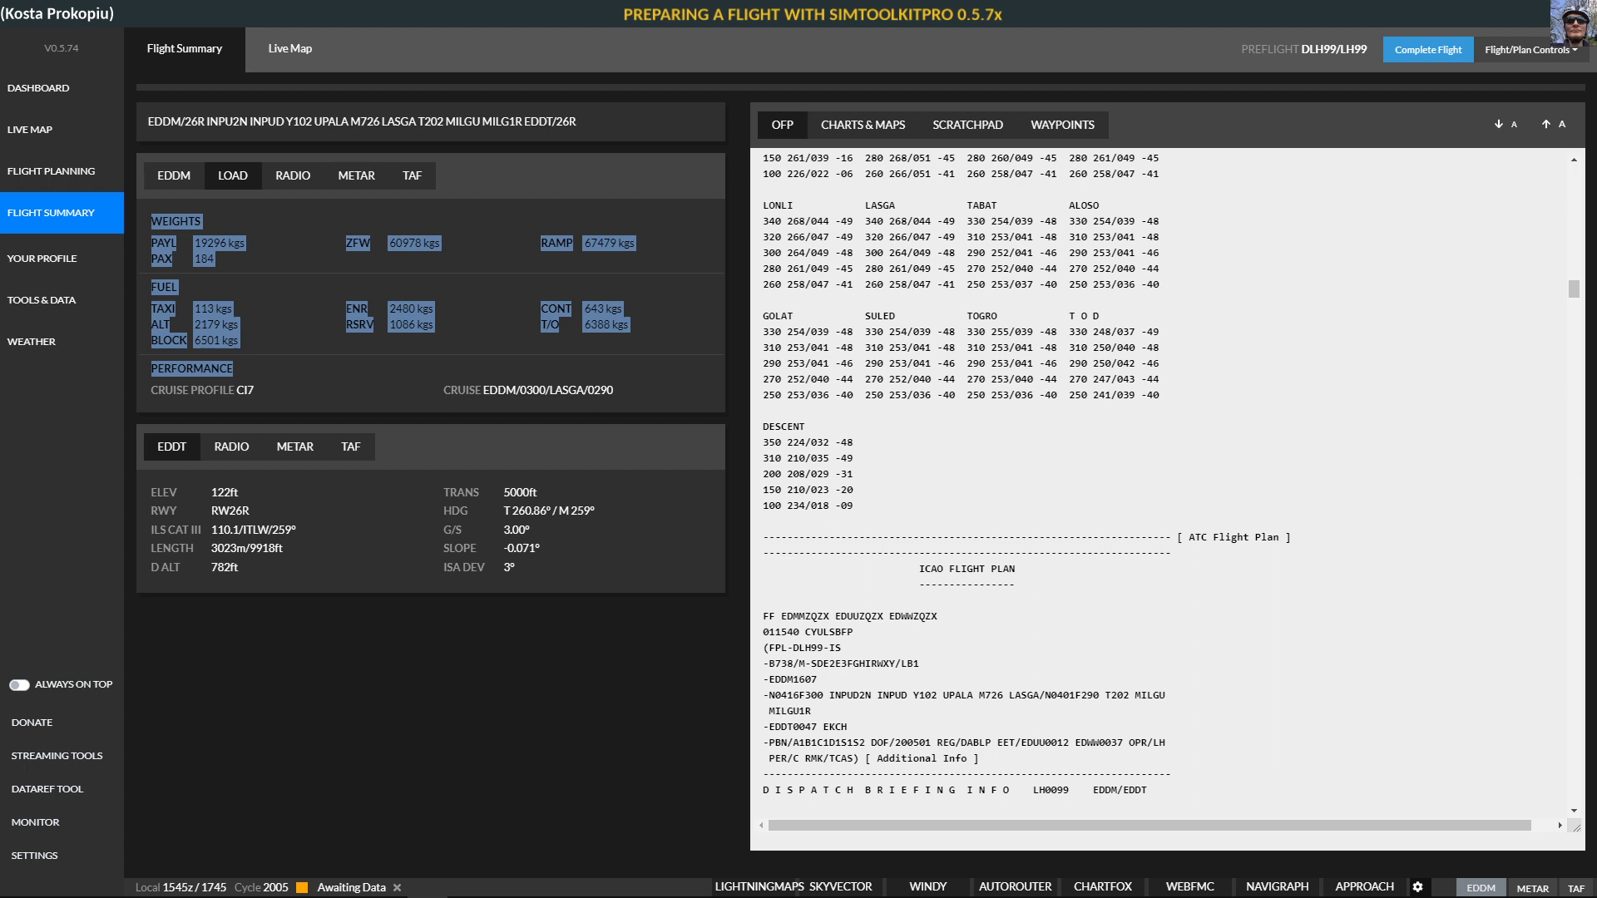
pyautogui.moveTo(484, 390); pyautogui.dragTo(613, 390)
pyautogui.doubleClick(533, 390)
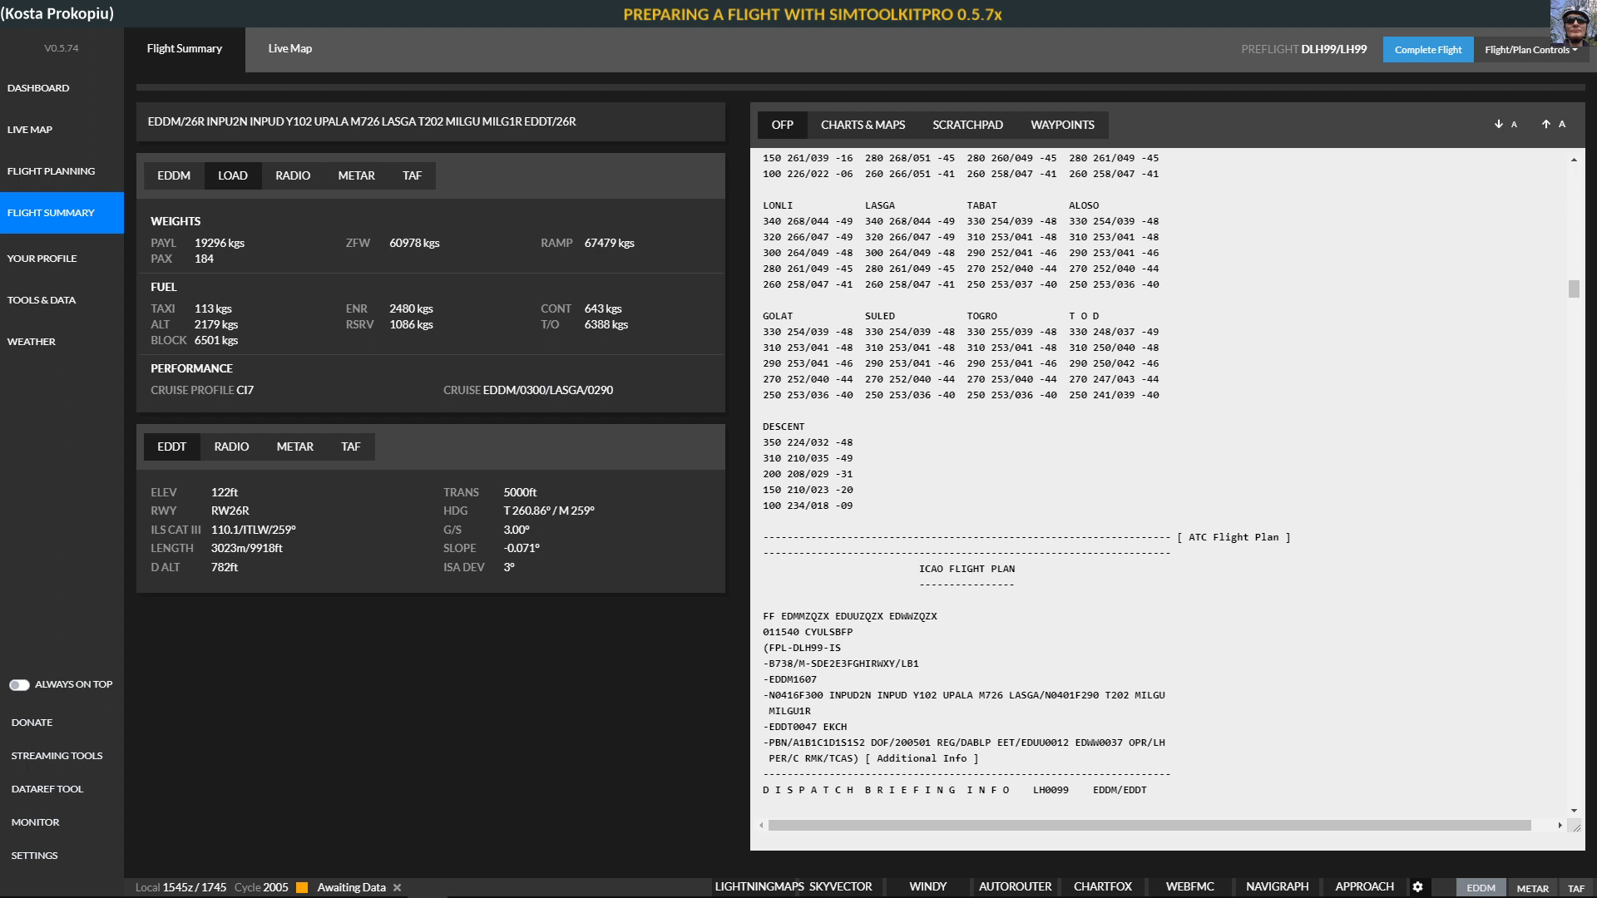
pyautogui.tripleClick(532, 390)
pyautogui.doubleClick(532, 390)
pyautogui.moveTo(152, 243); pyautogui.dragTo(239, 341)
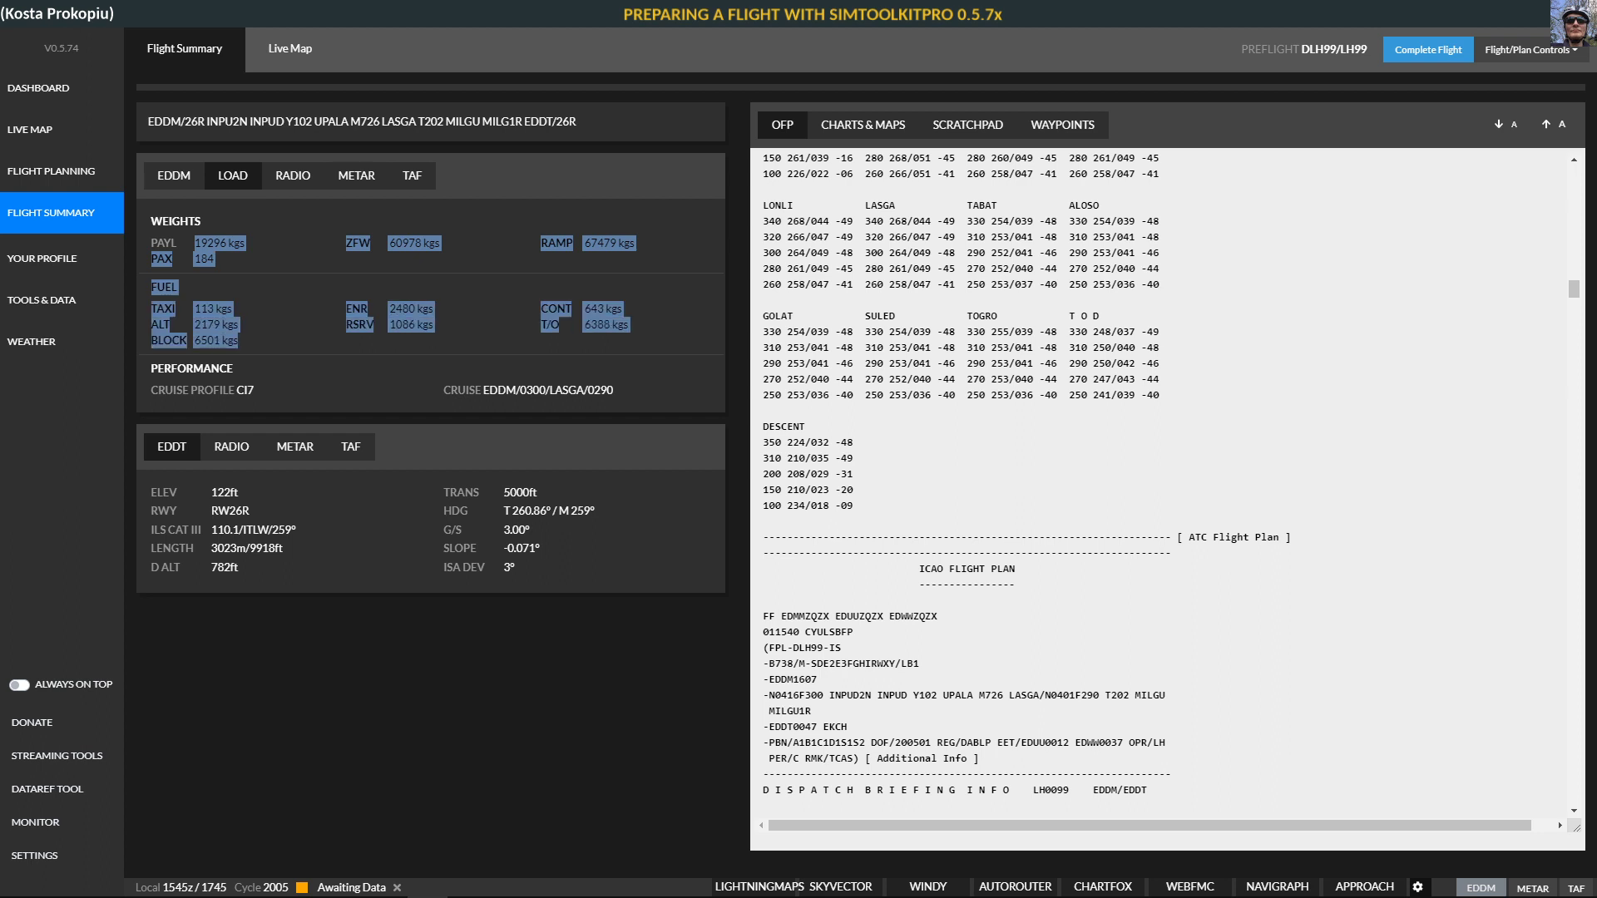
pyautogui.click(292, 176)
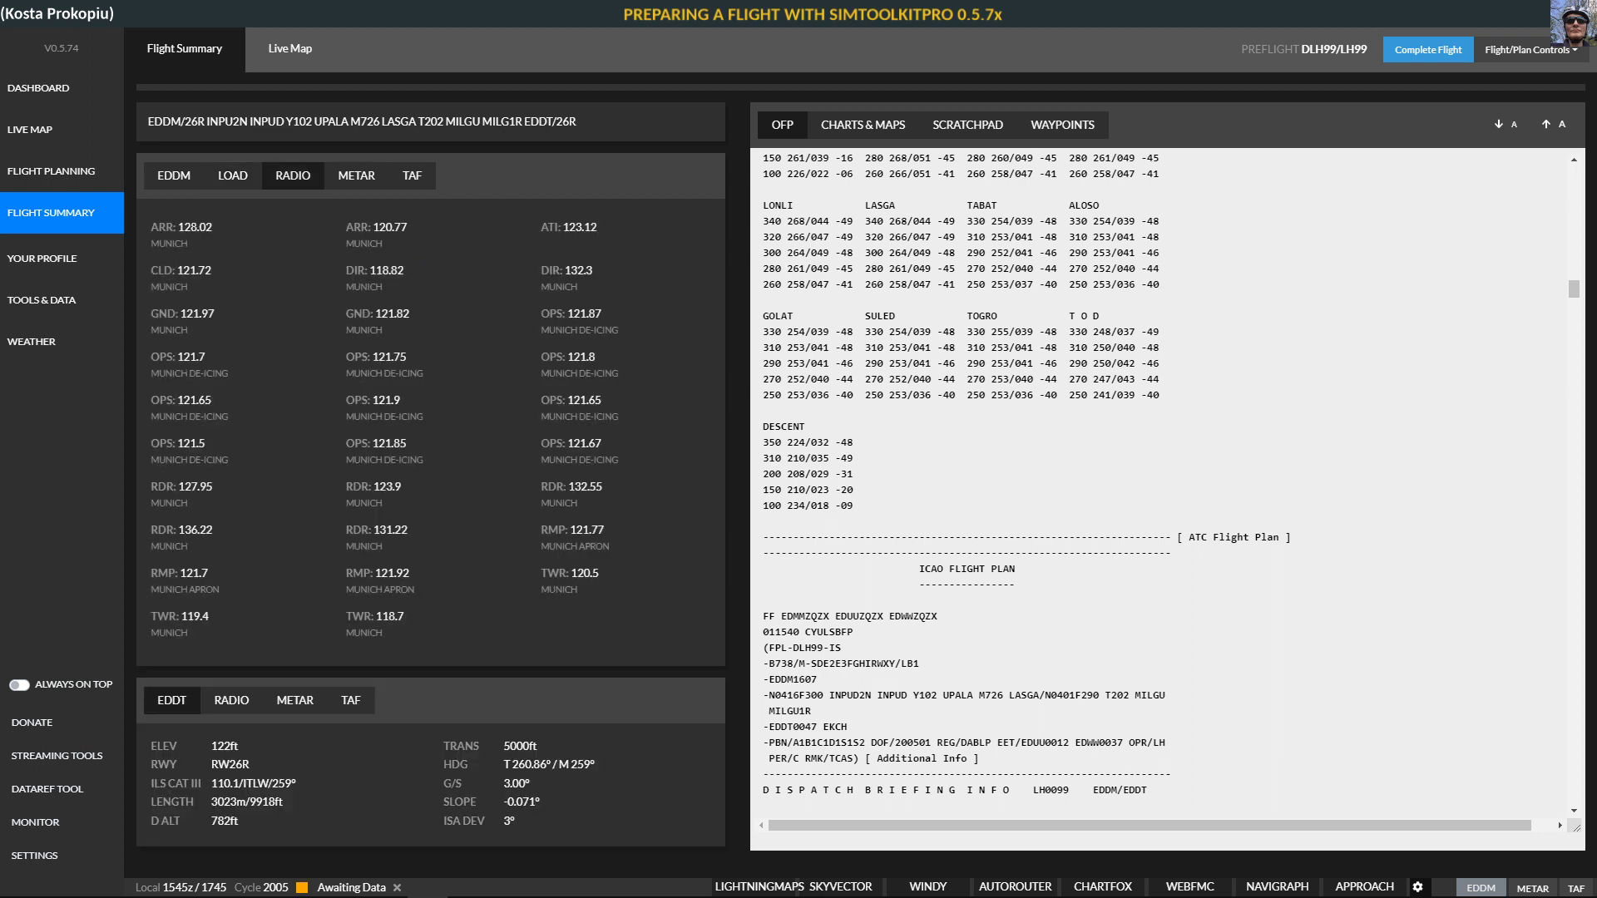
# Review the METAR and TAF reports for EDDM and EDDT, plus EDDT's radio frequencies and runway 26R data
pyautogui.click(356, 176)
pyautogui.click(412, 175)
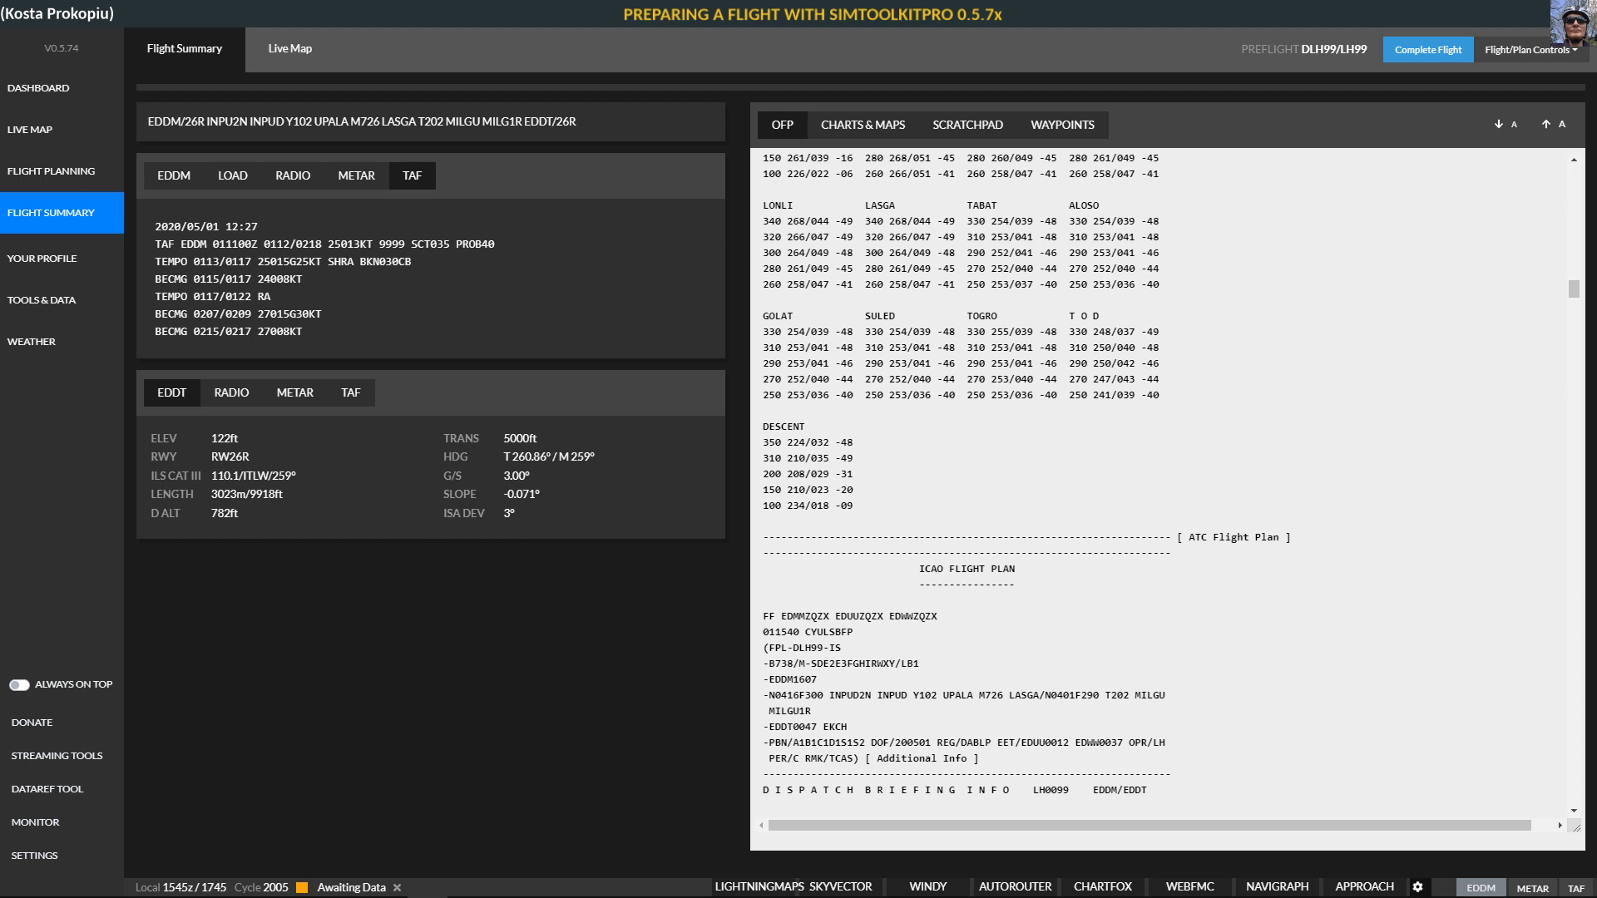
pyautogui.click(231, 393)
pyautogui.click(294, 393)
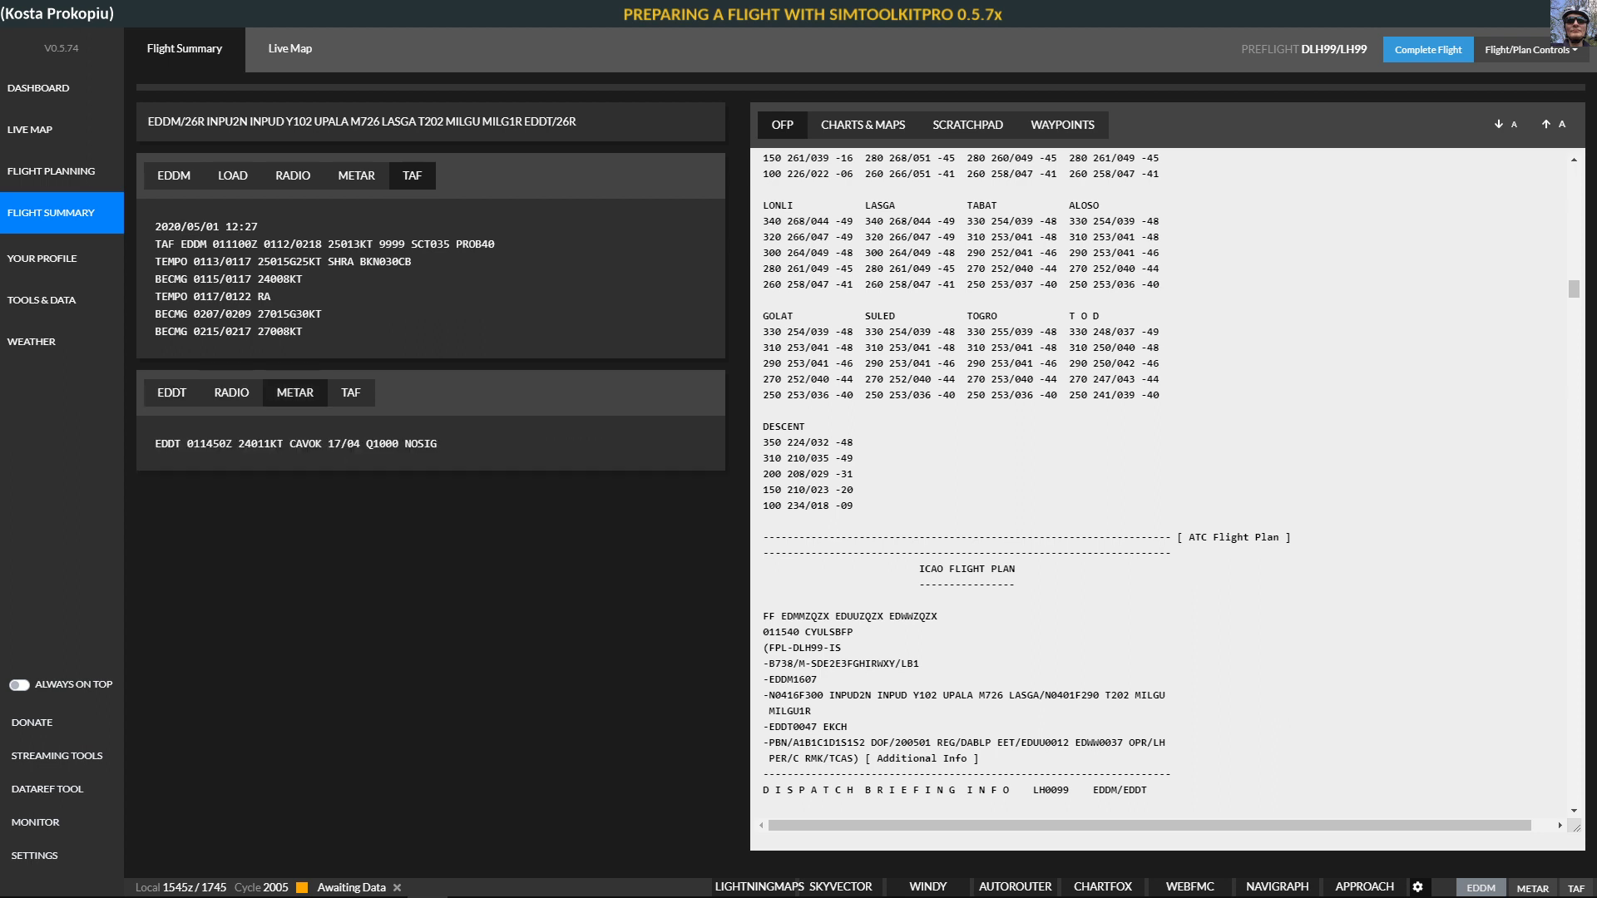
pyautogui.click(350, 392)
pyautogui.click(171, 393)
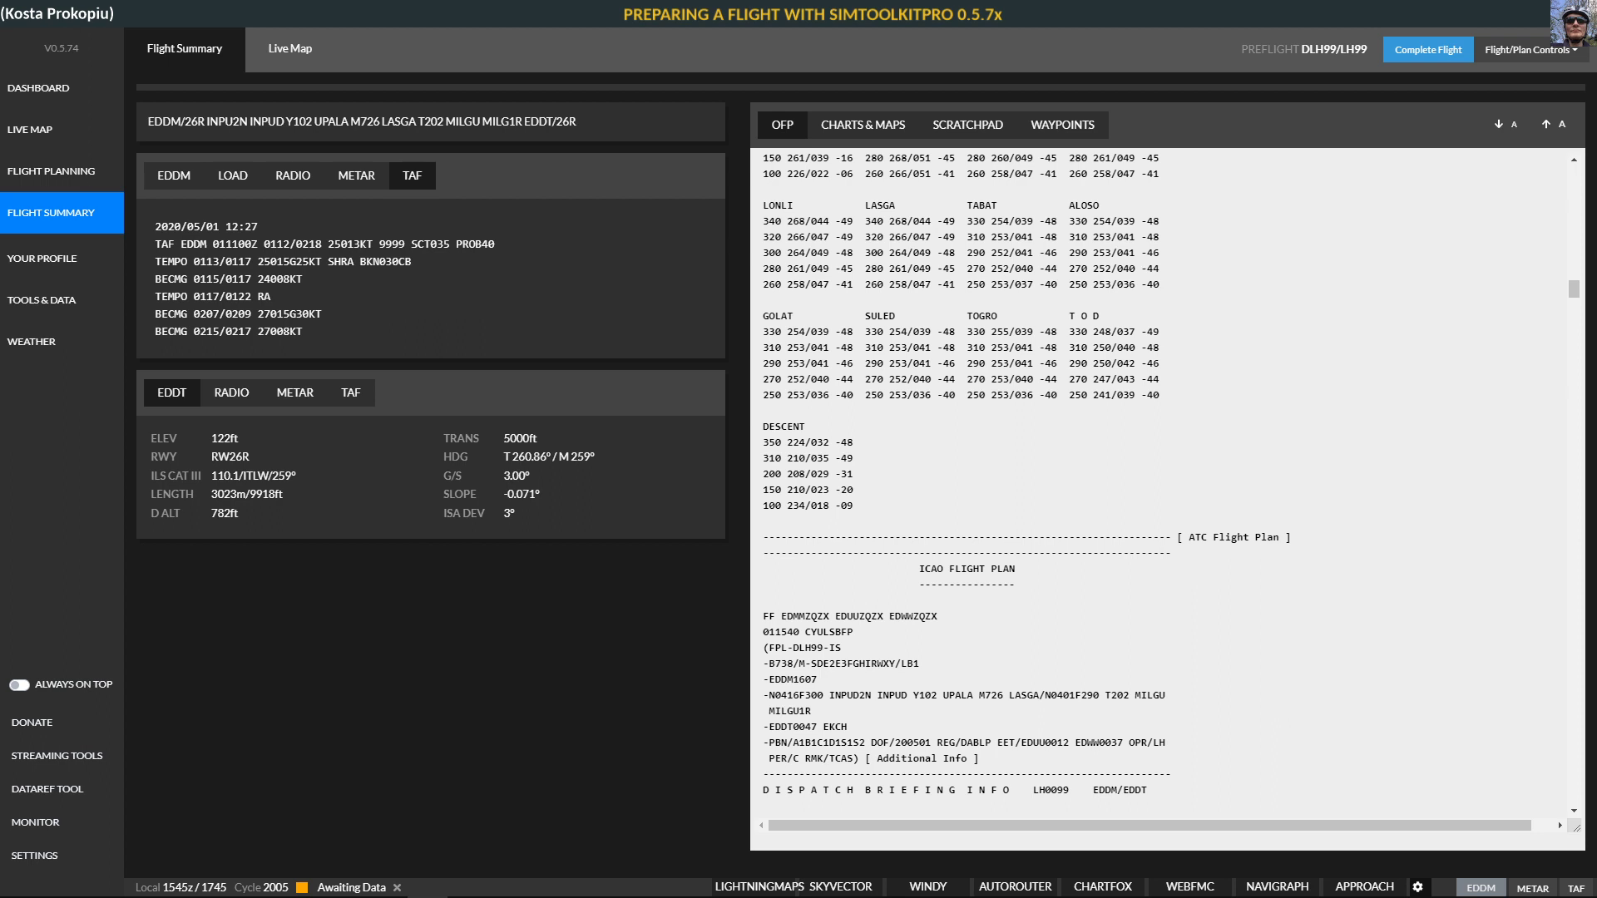
pyautogui.doubleClick(230, 456)
pyautogui.doubleClick(224, 438)
# Look through the flight's charts and scratchpad, and examine the coordinates of the waypoints from UPALA to SULED
pyautogui.click(862, 125)
pyautogui.click(967, 124)
pyautogui.click(1062, 125)
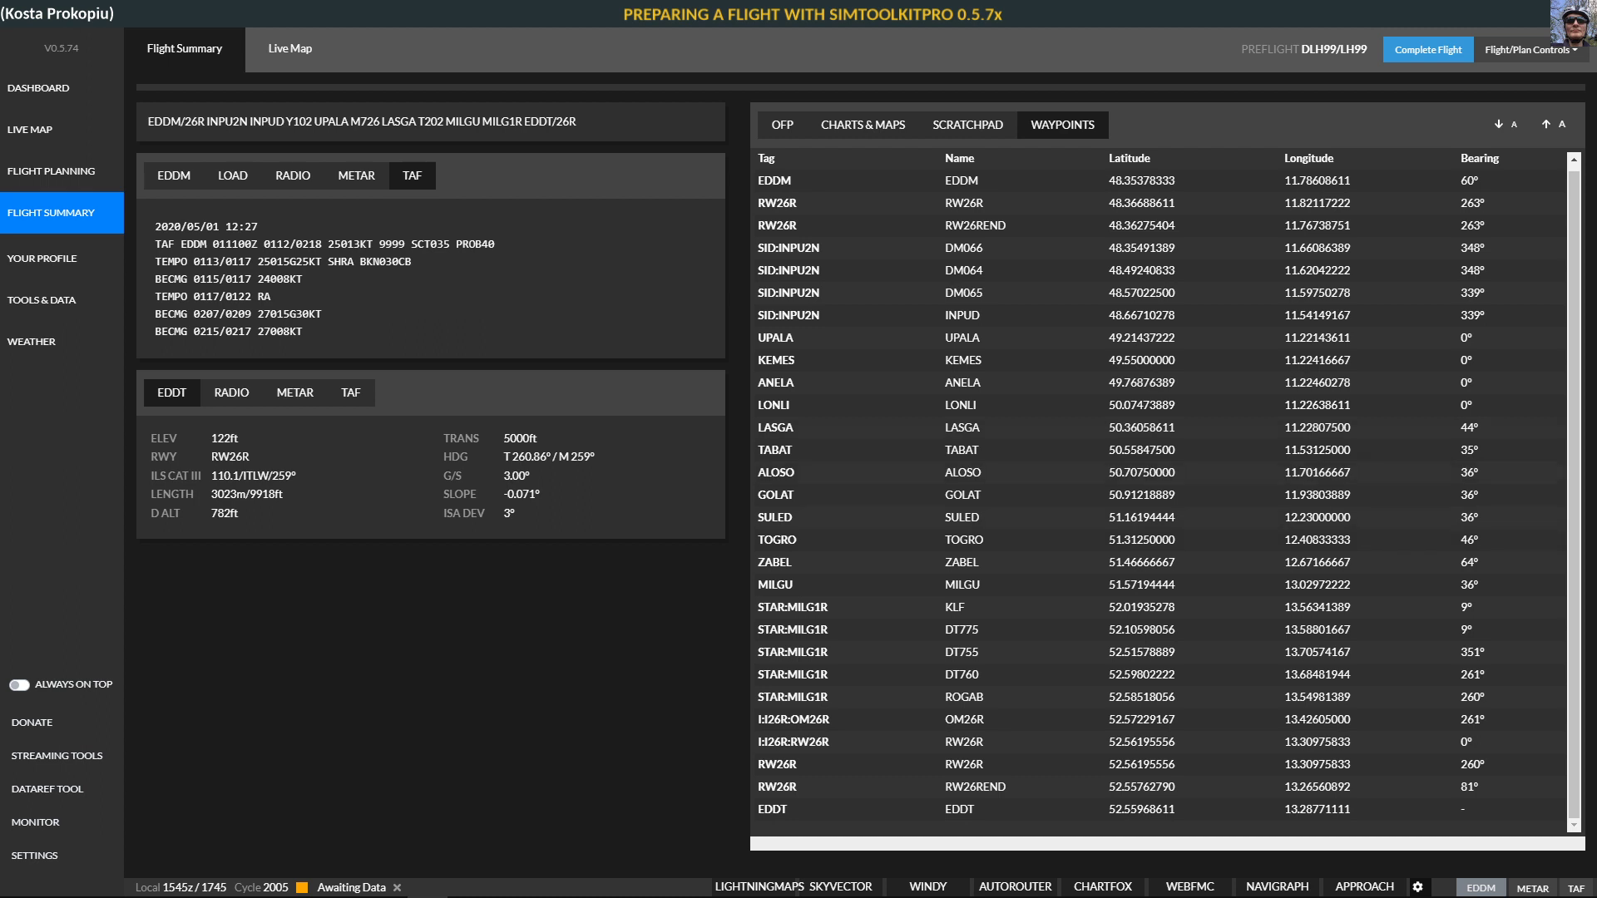
pyautogui.moveTo(1116, 338); pyautogui.dragTo(1174, 494)
pyautogui.moveTo(1351, 518); pyautogui.dragTo(1108, 338)
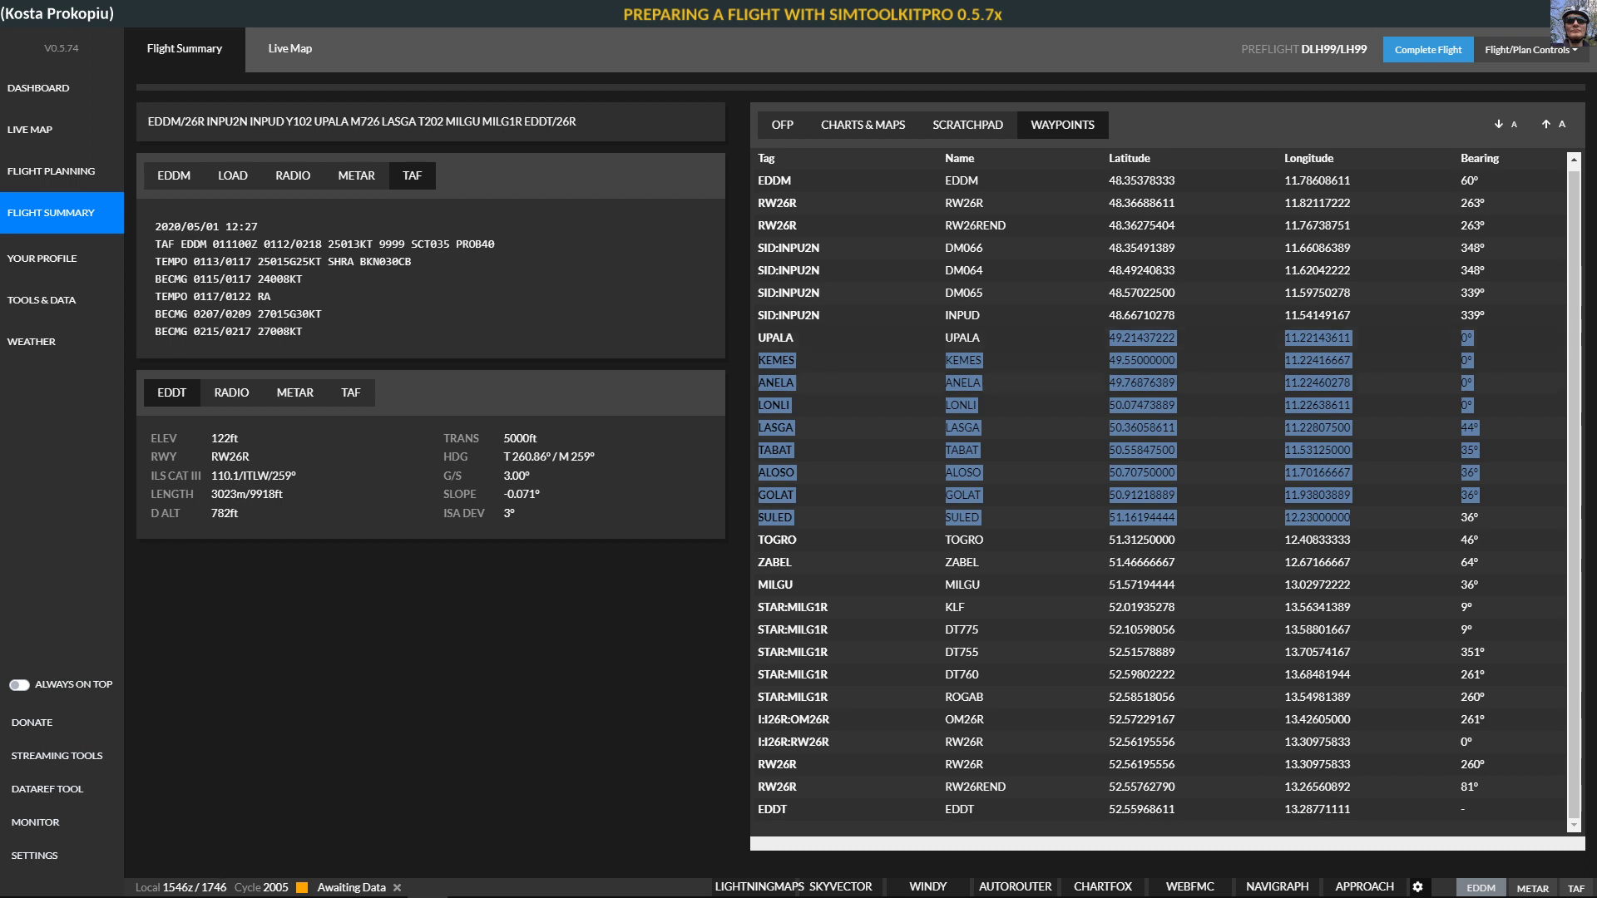
pyautogui.press('Escape')
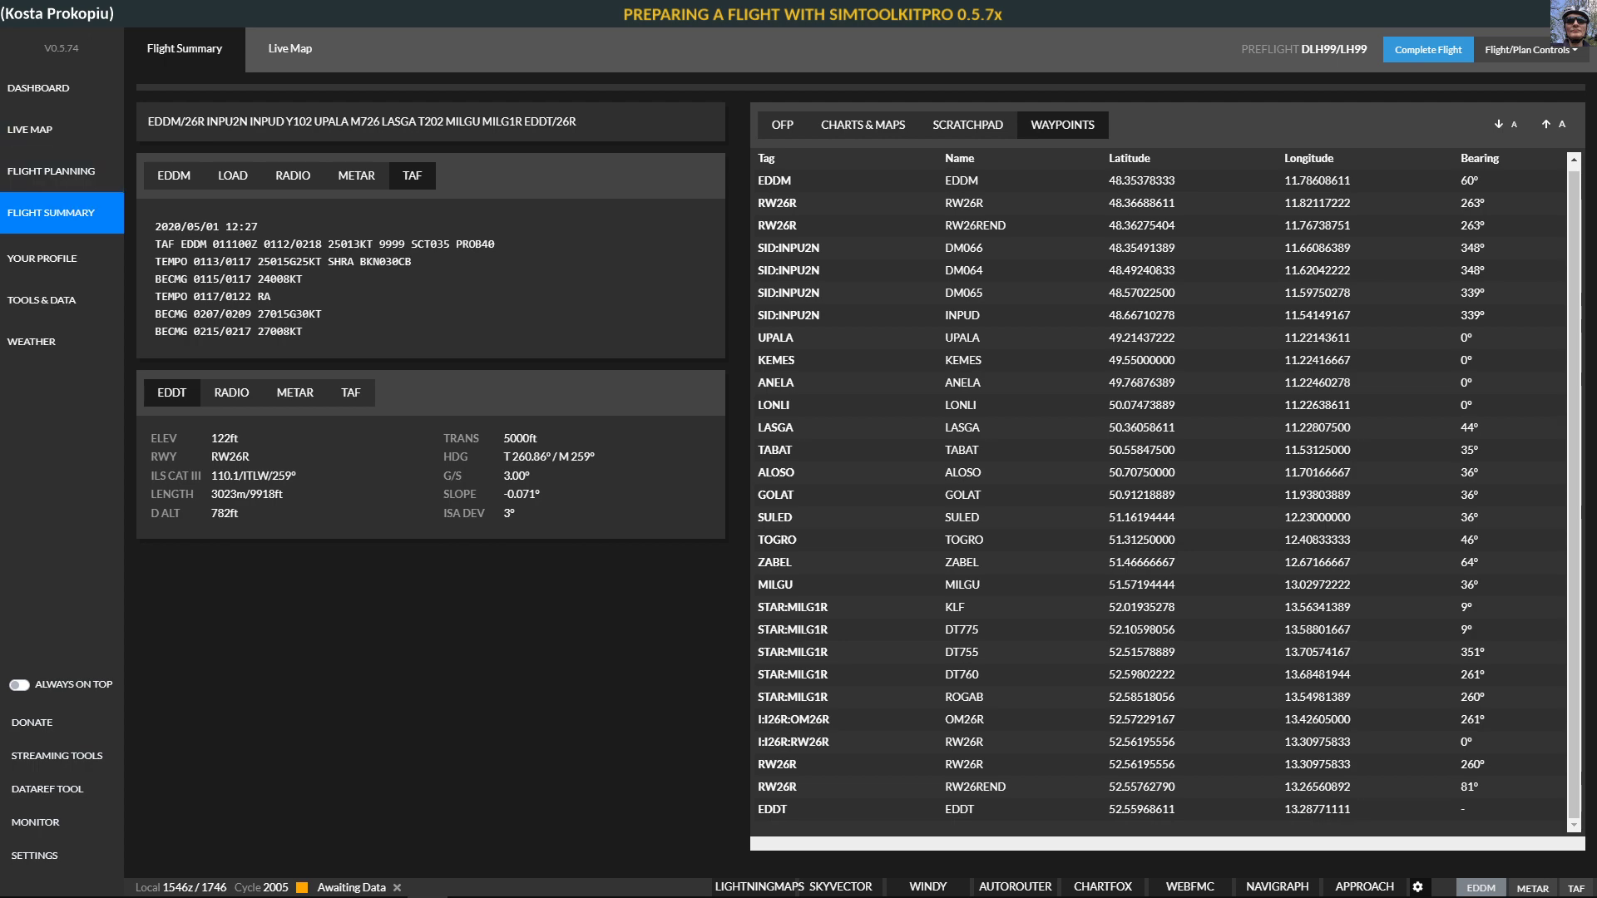
# Inspect the planned route on the live map against the precipitation, from the Munich departure to the Berlin Tegel arrival
pyautogui.click(30, 129)
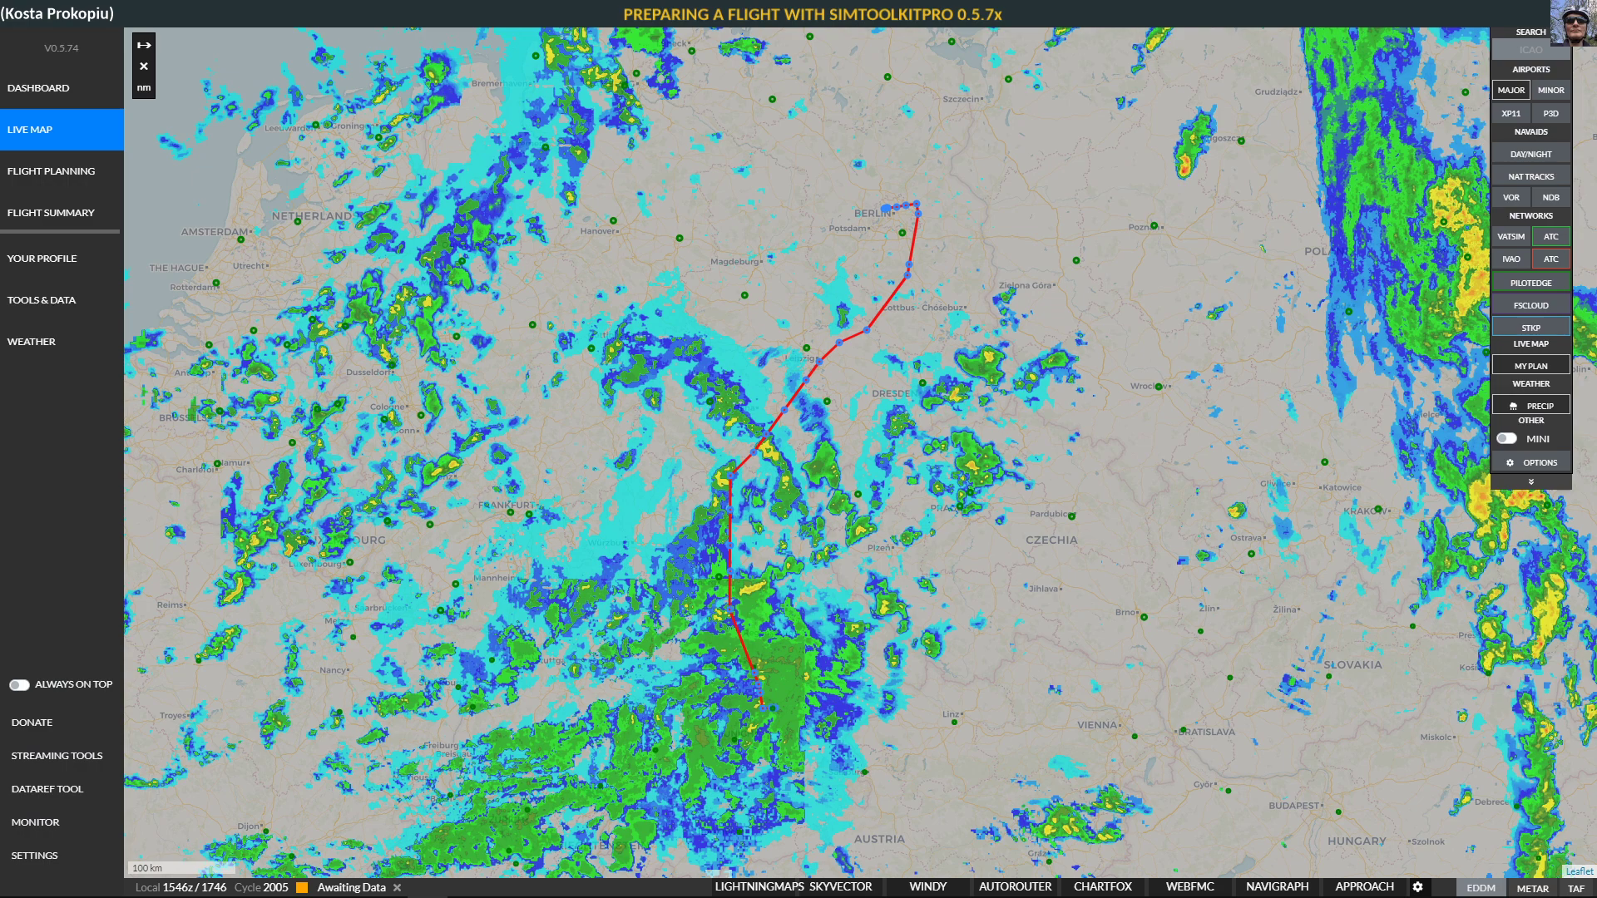
pyautogui.scroll(2, 752, 712)
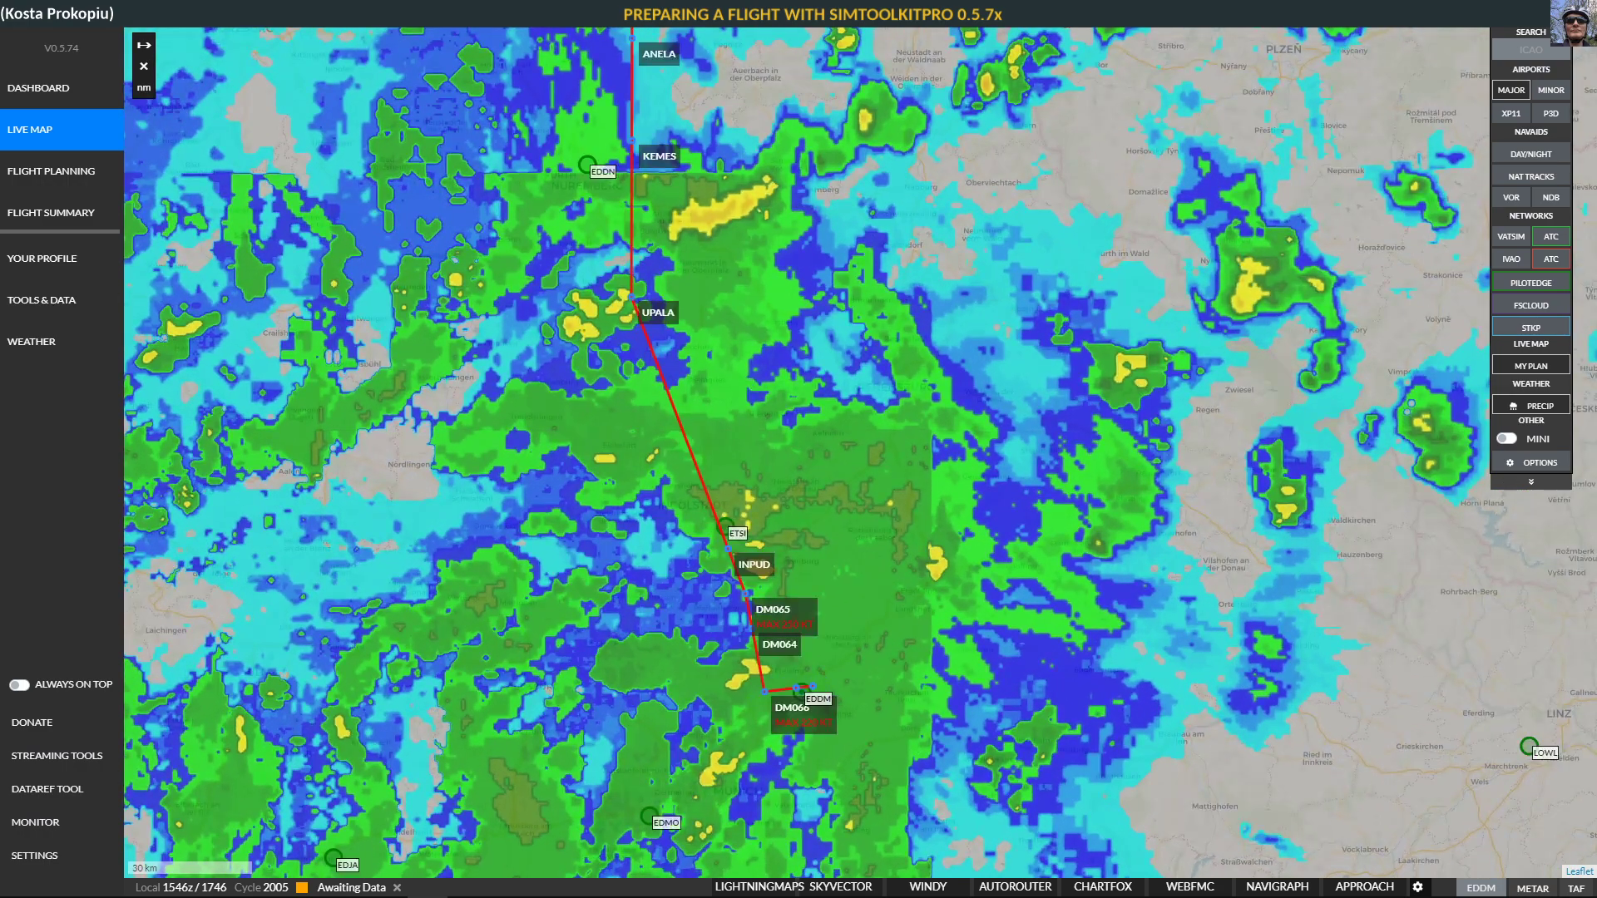
pyautogui.scroll(-2, 625, 488)
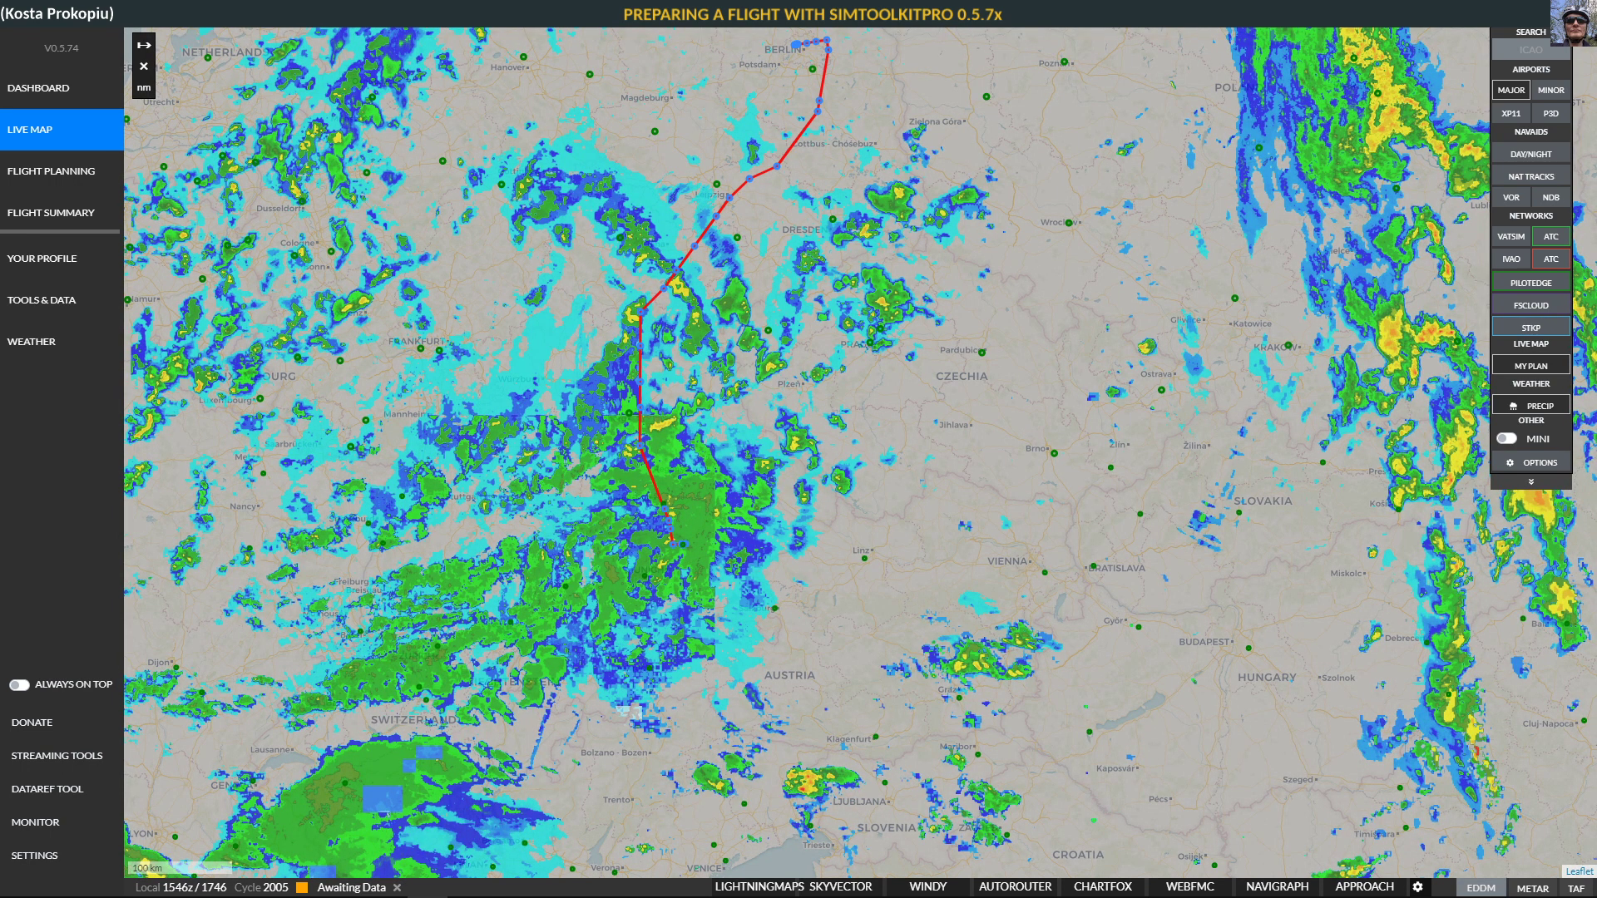
pyautogui.moveTo(632, 374); pyautogui.dragTo(587, 537)
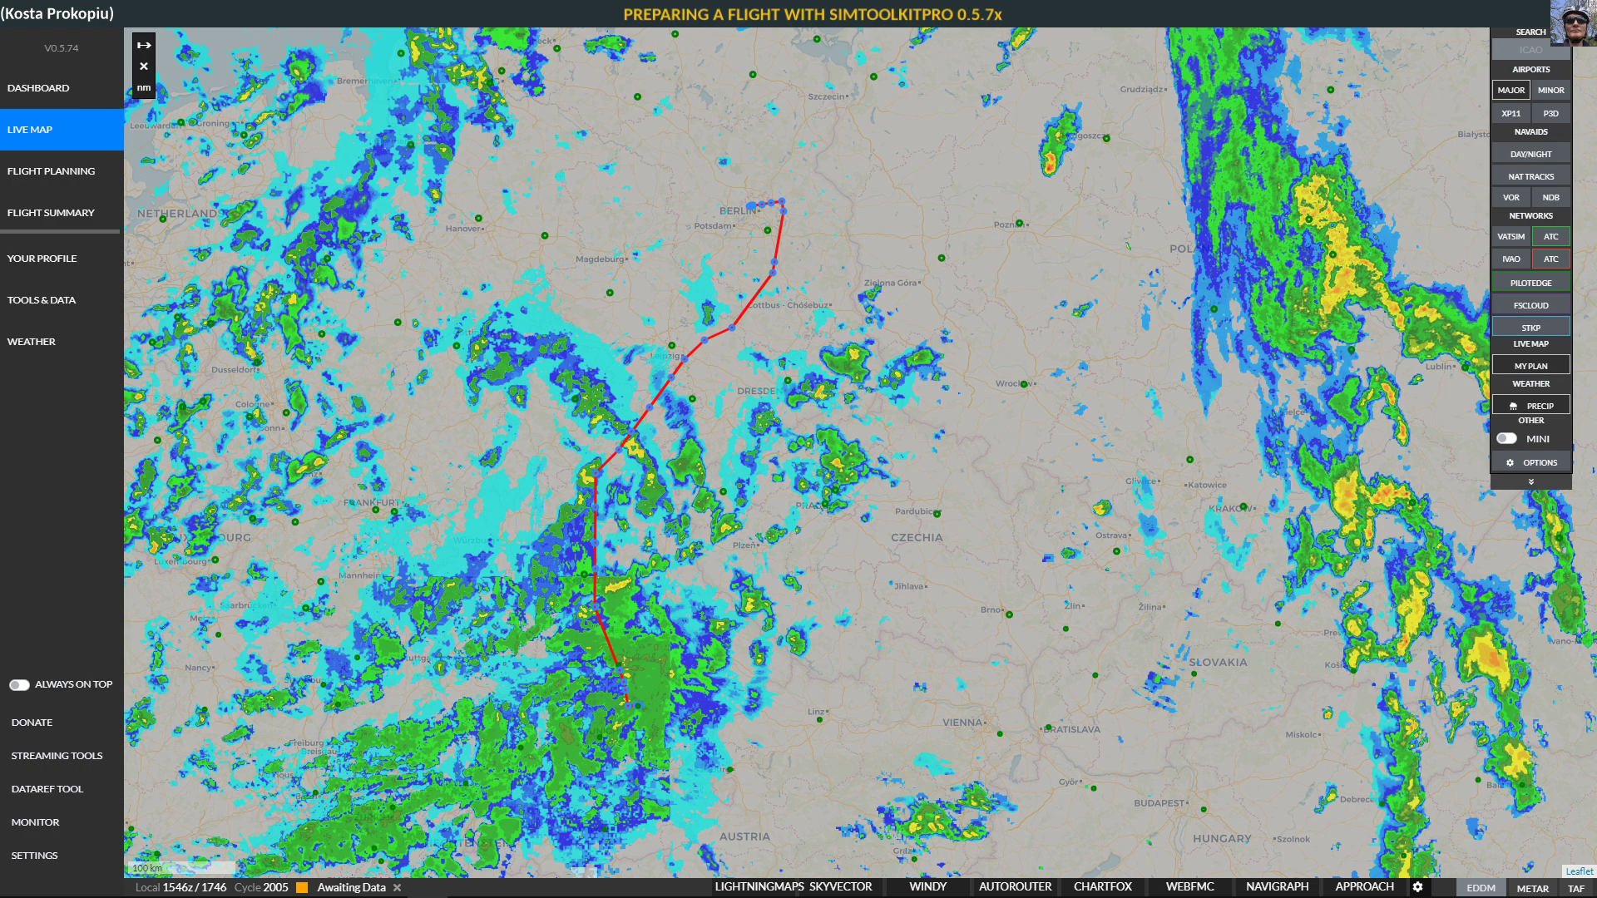
pyautogui.scroll(2, 726, 201)
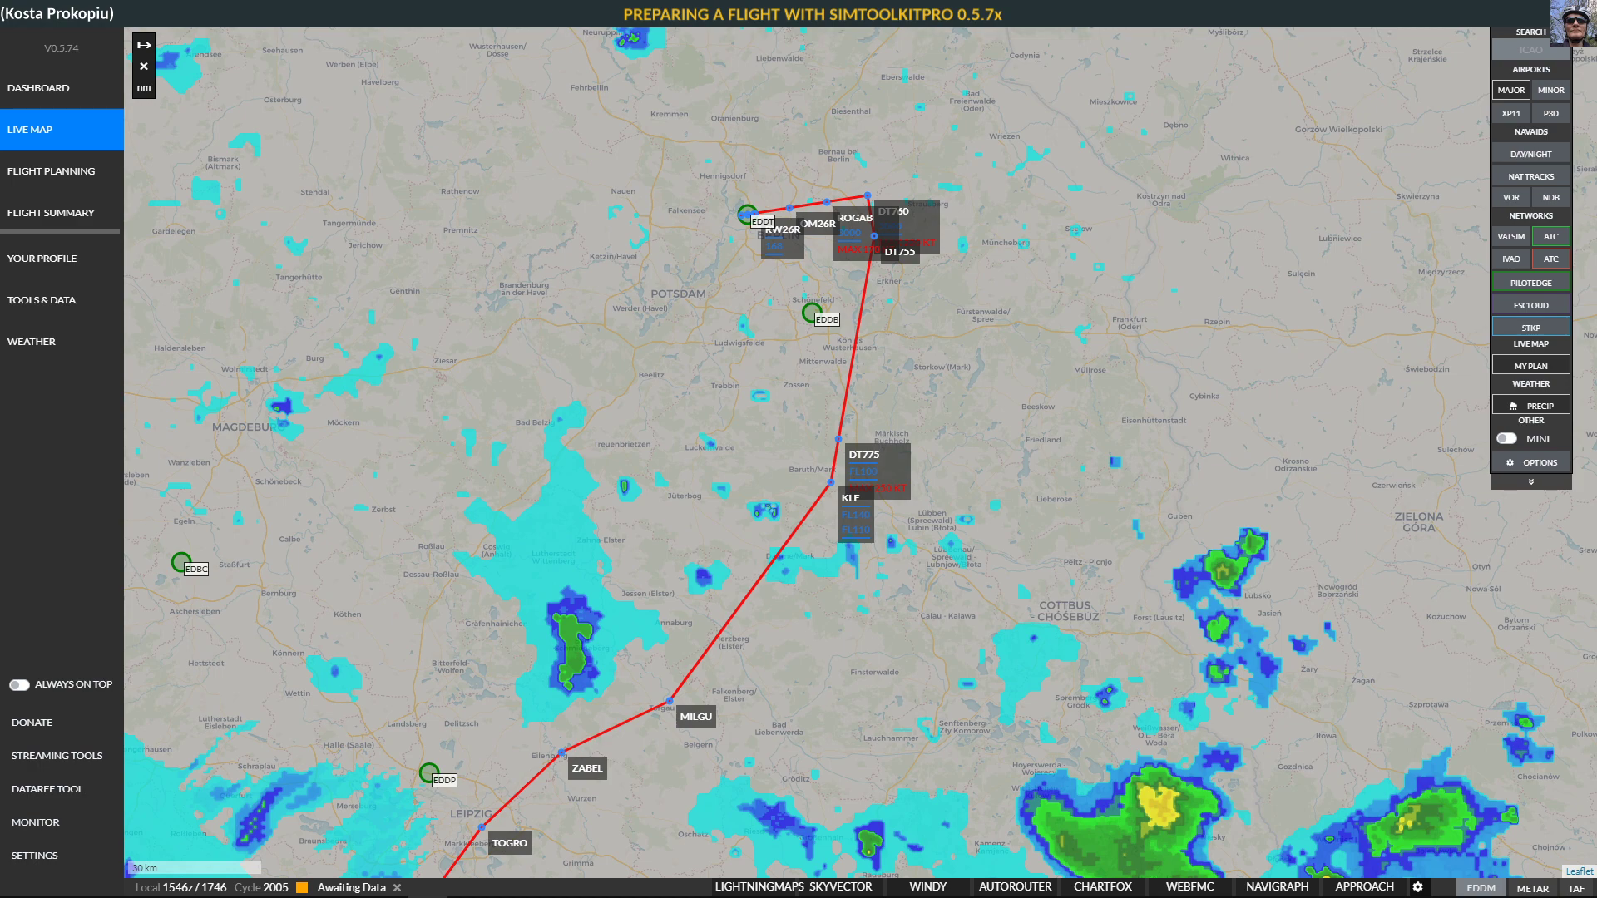
pyautogui.scroll(2, 907, 230)
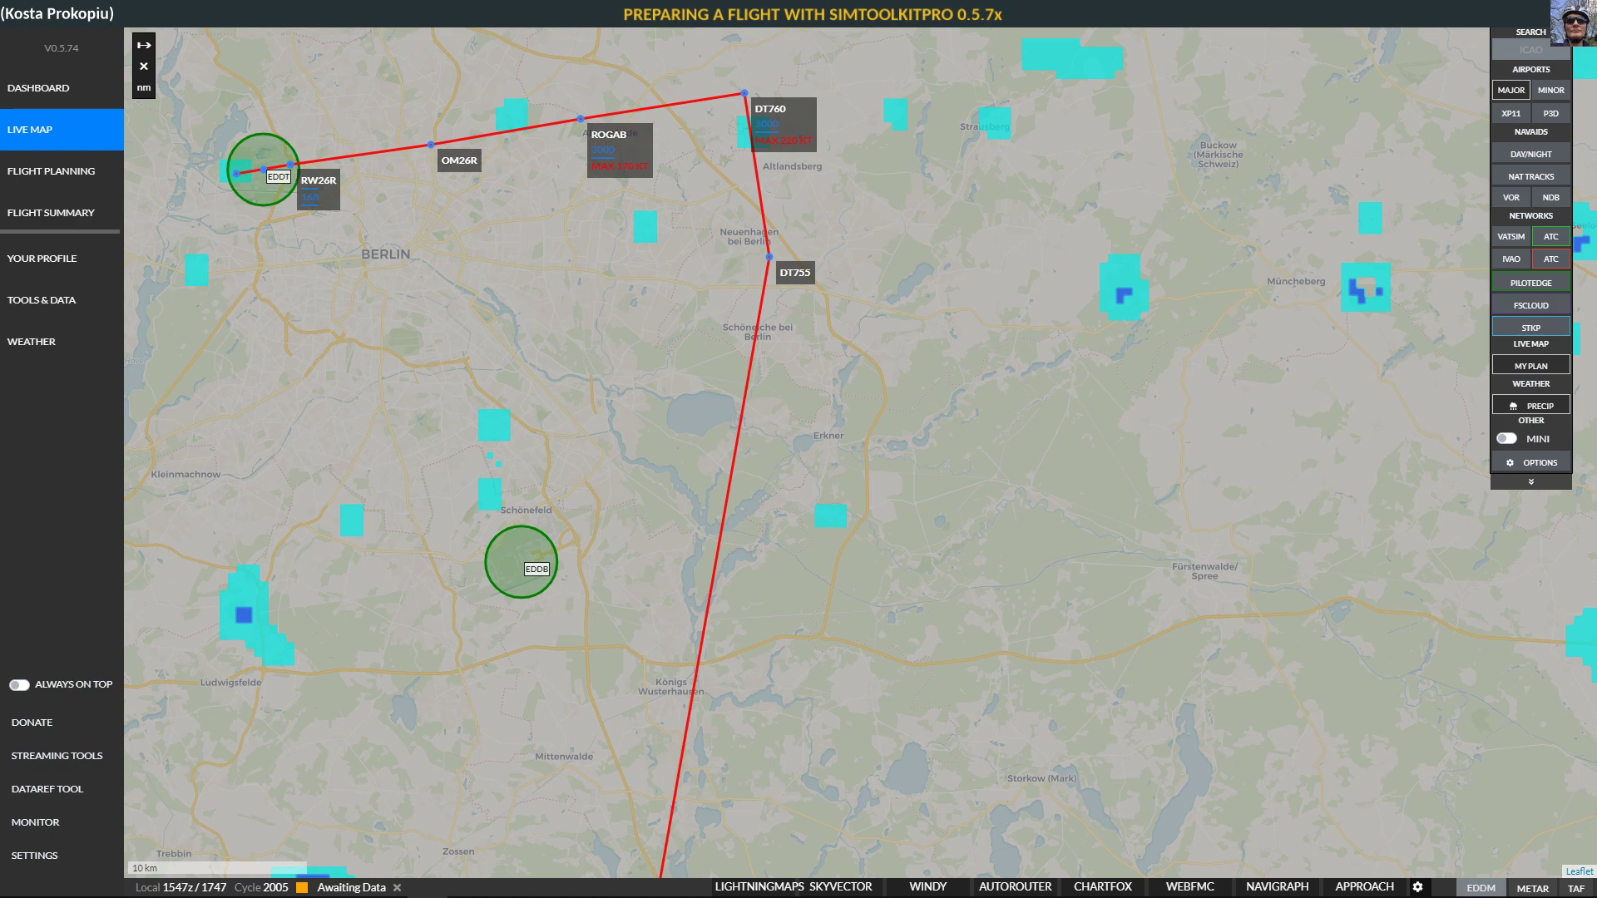
pyautogui.scroll(-2, 473, 256)
pyautogui.moveTo(474, 256); pyautogui.dragTo(902, 129)
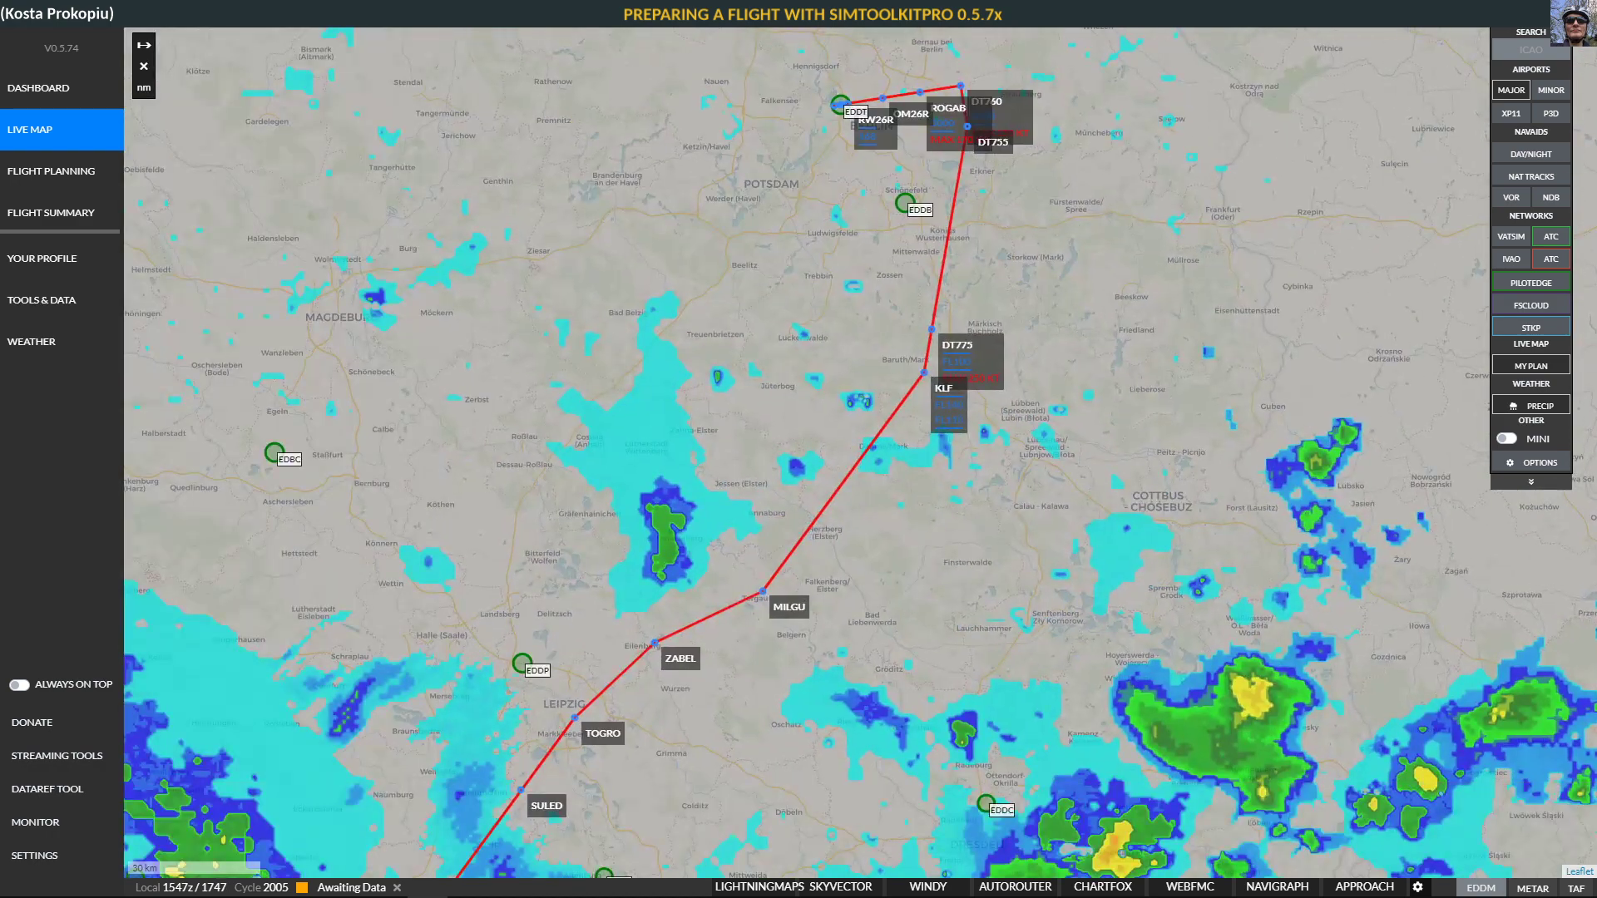
pyautogui.scroll(-3, 862, 435)
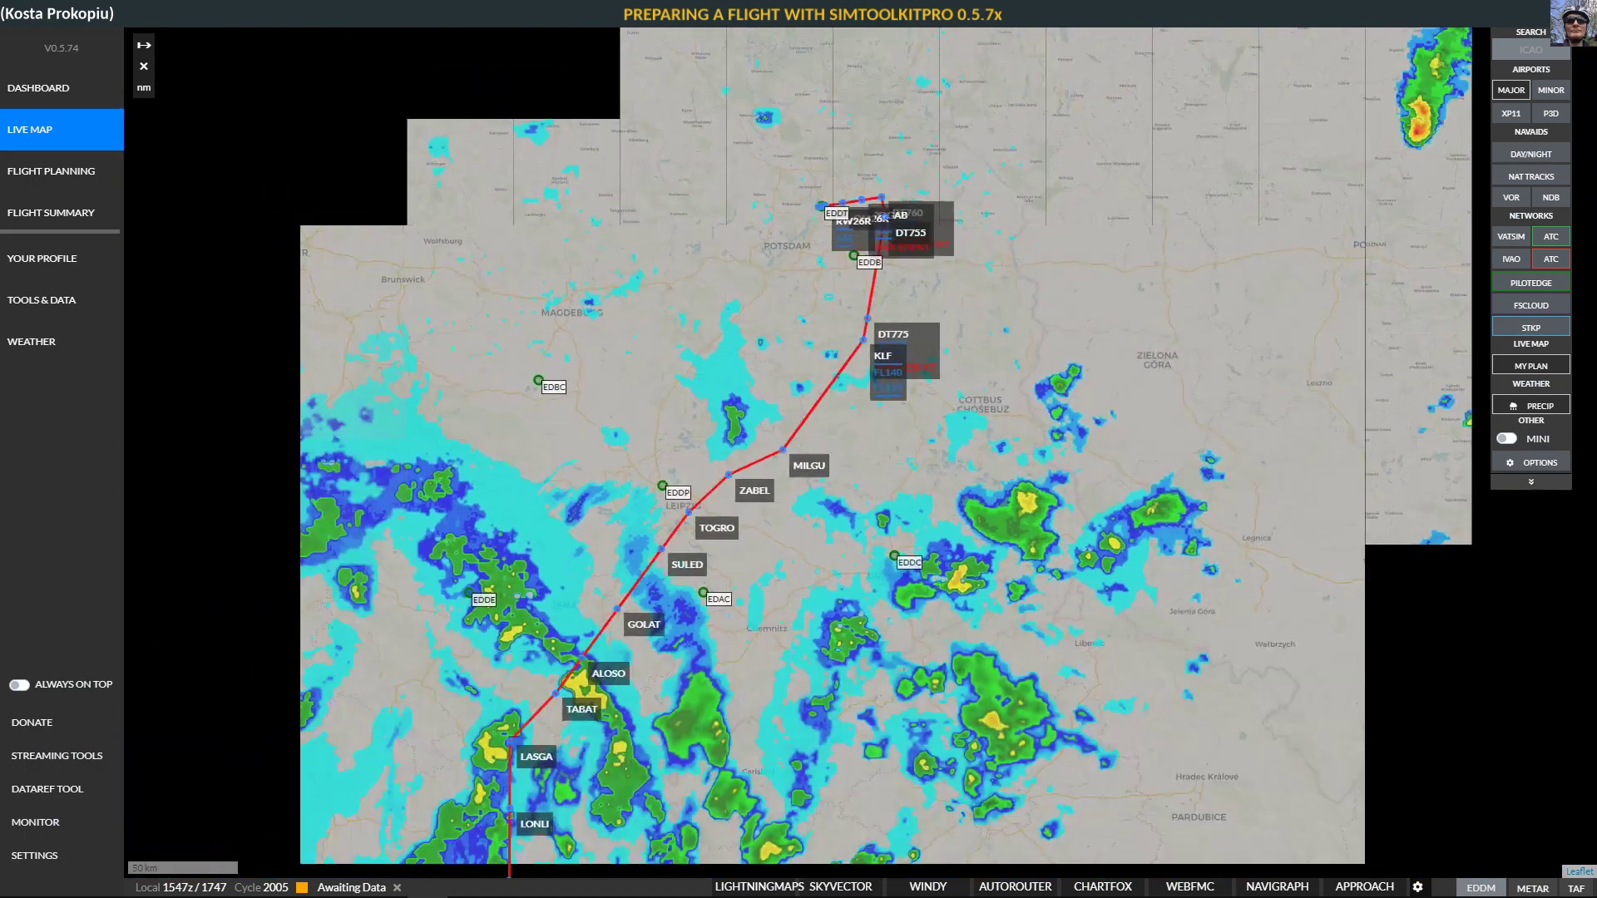
pyautogui.scroll(-2, 728, 297)
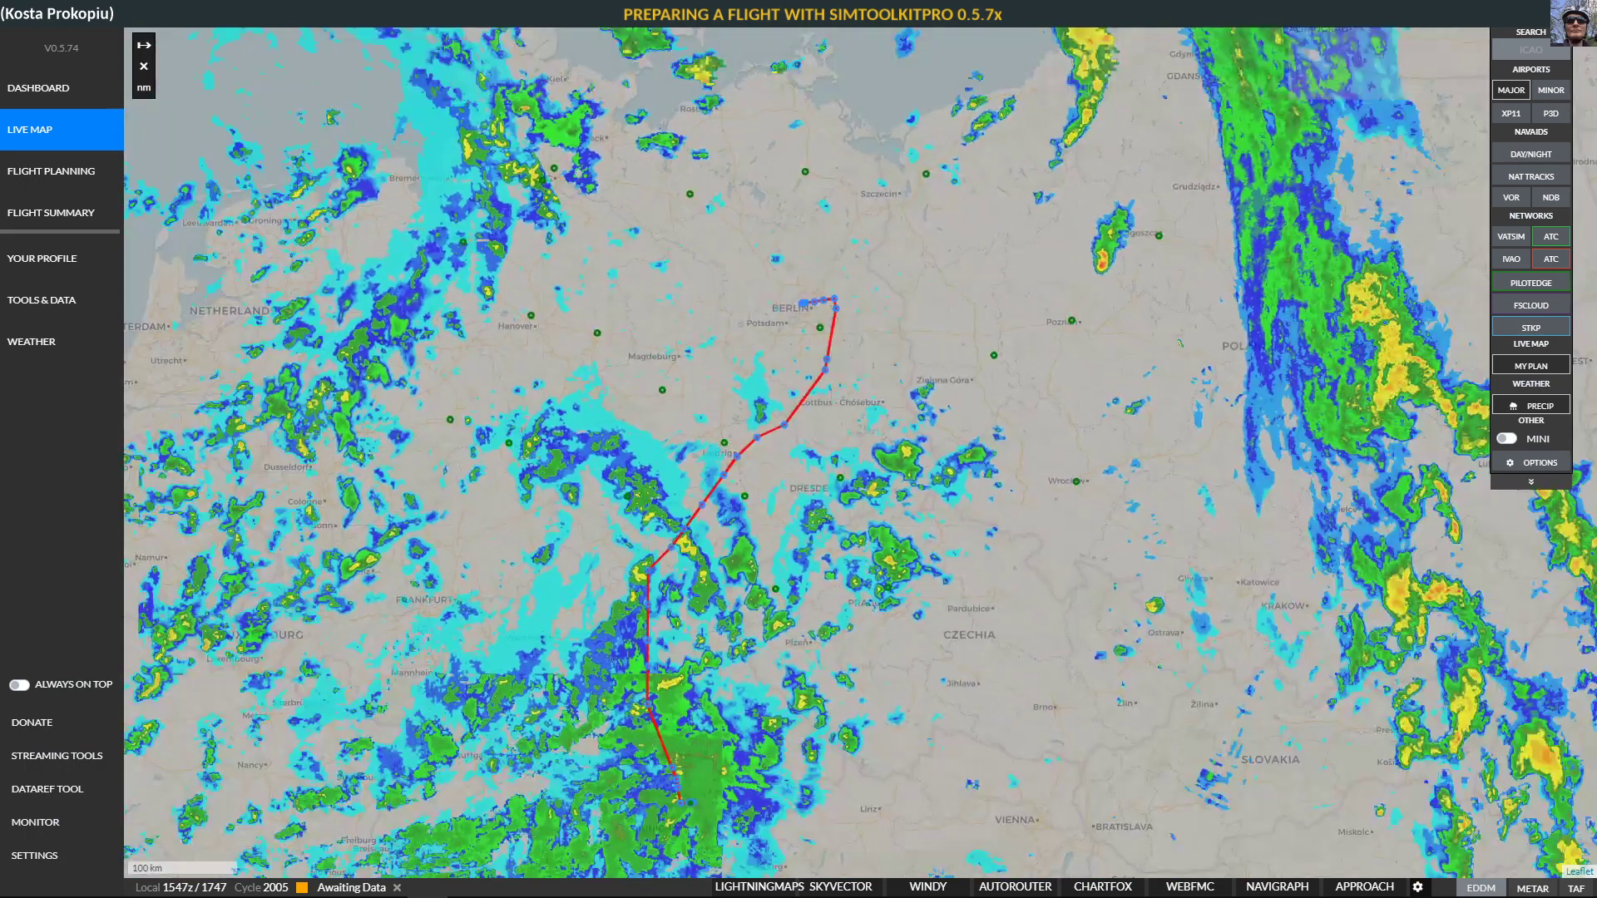
pyautogui.scroll(1, 773, 374)
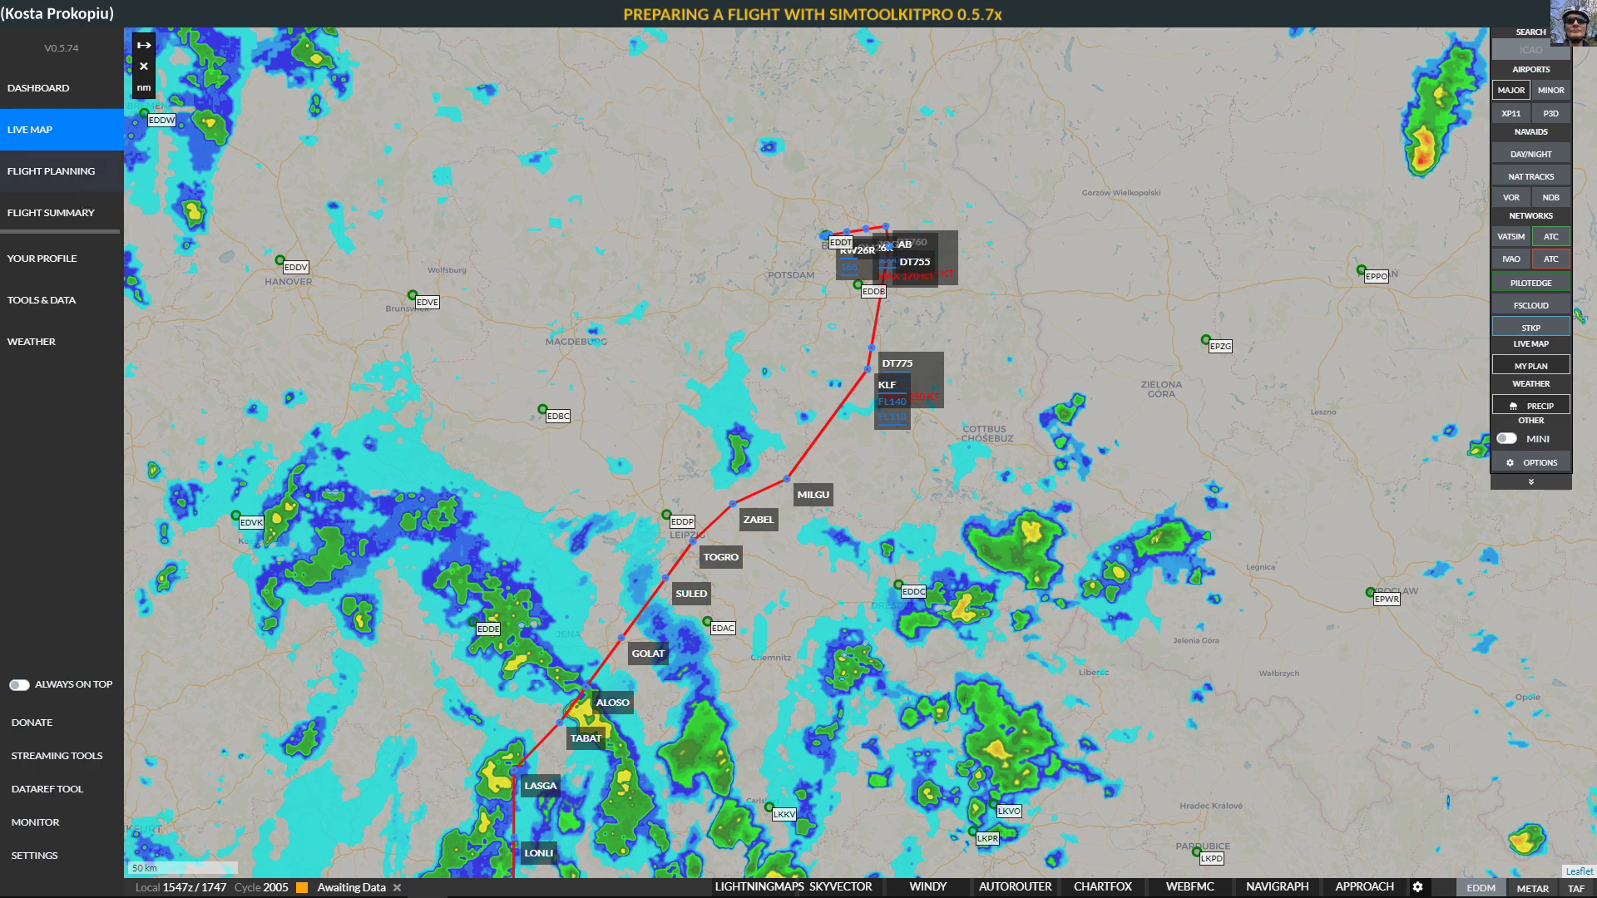
# Load the latest SimBrief OFP into the flight planner, check the enroute waypoint GOLAT on its map, and update the active flight
pyautogui.click(77, 176)
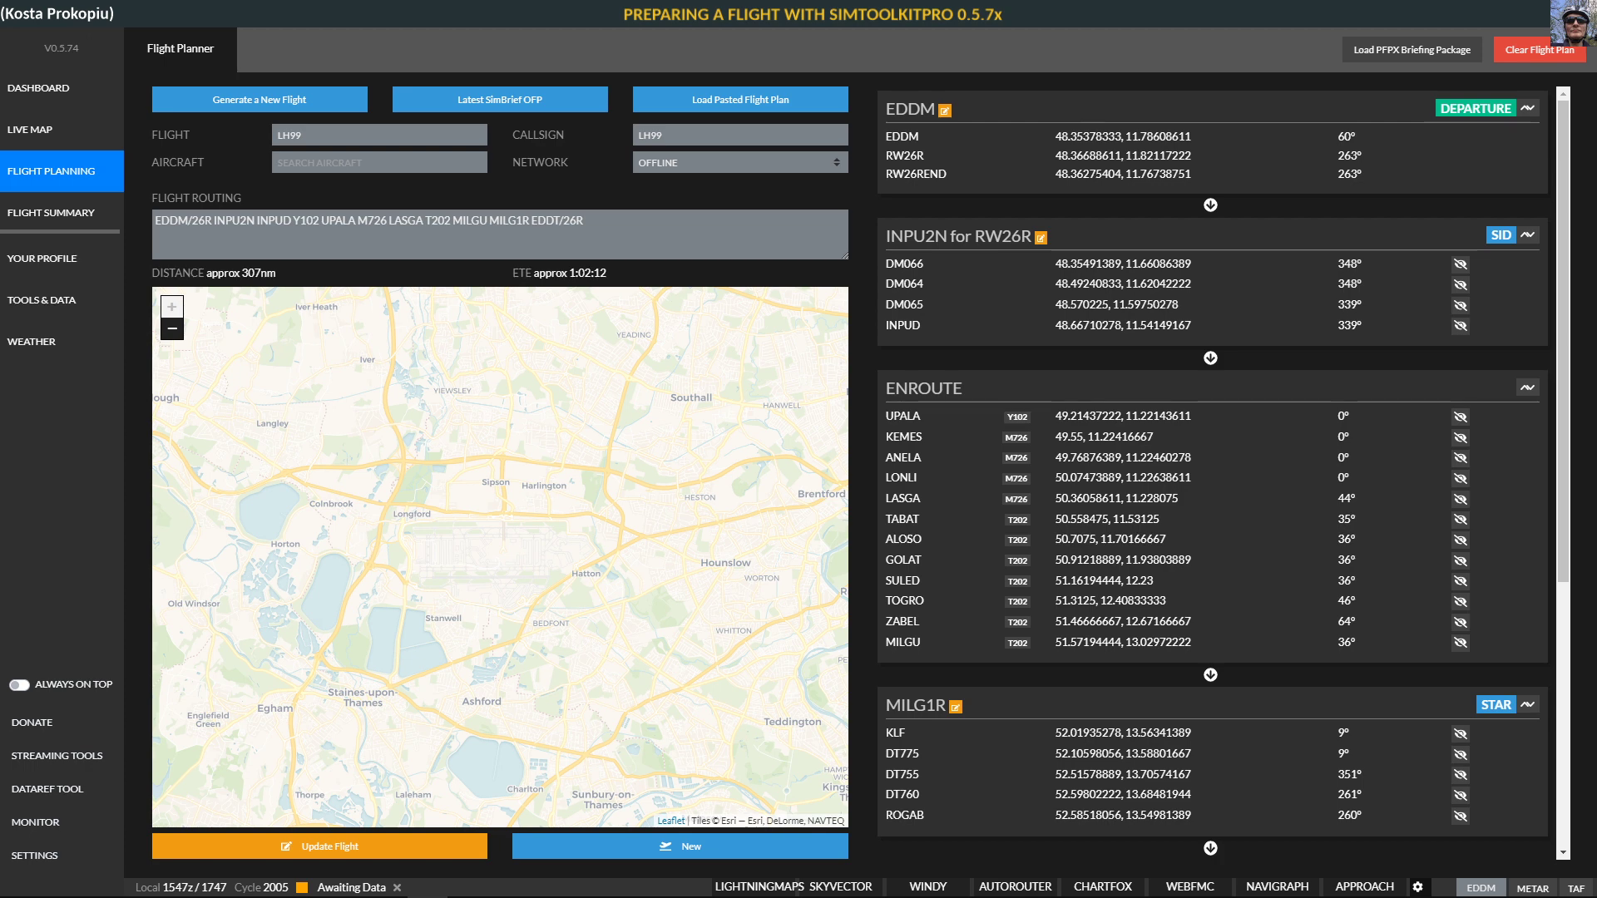
pyautogui.moveTo(585, 220); pyautogui.dragTo(154, 221)
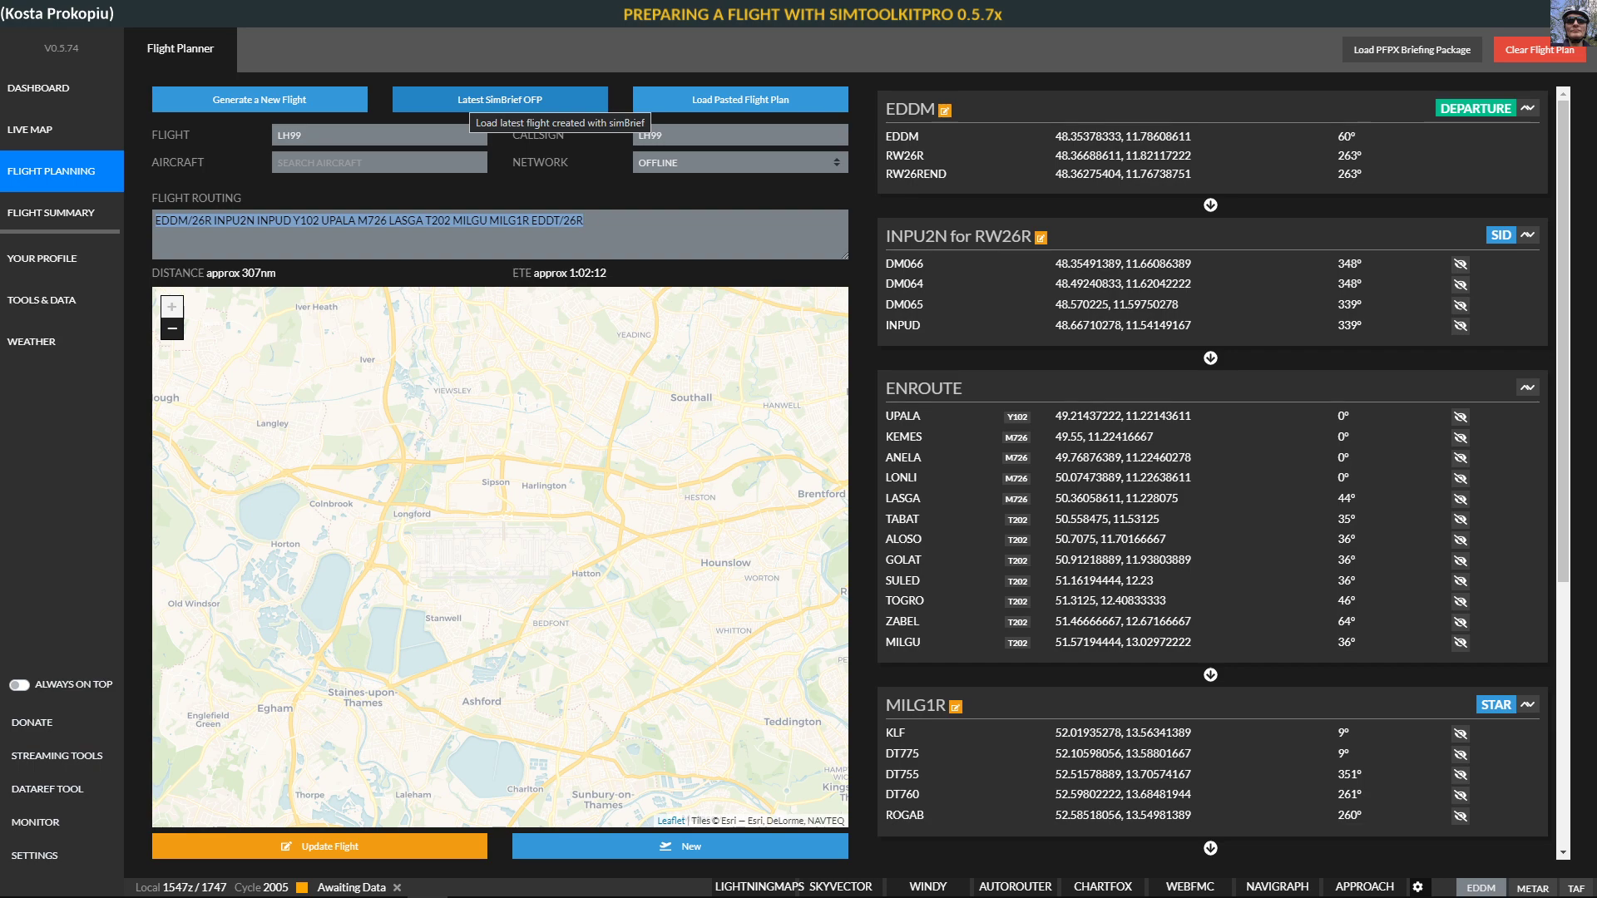
pyautogui.click(499, 99)
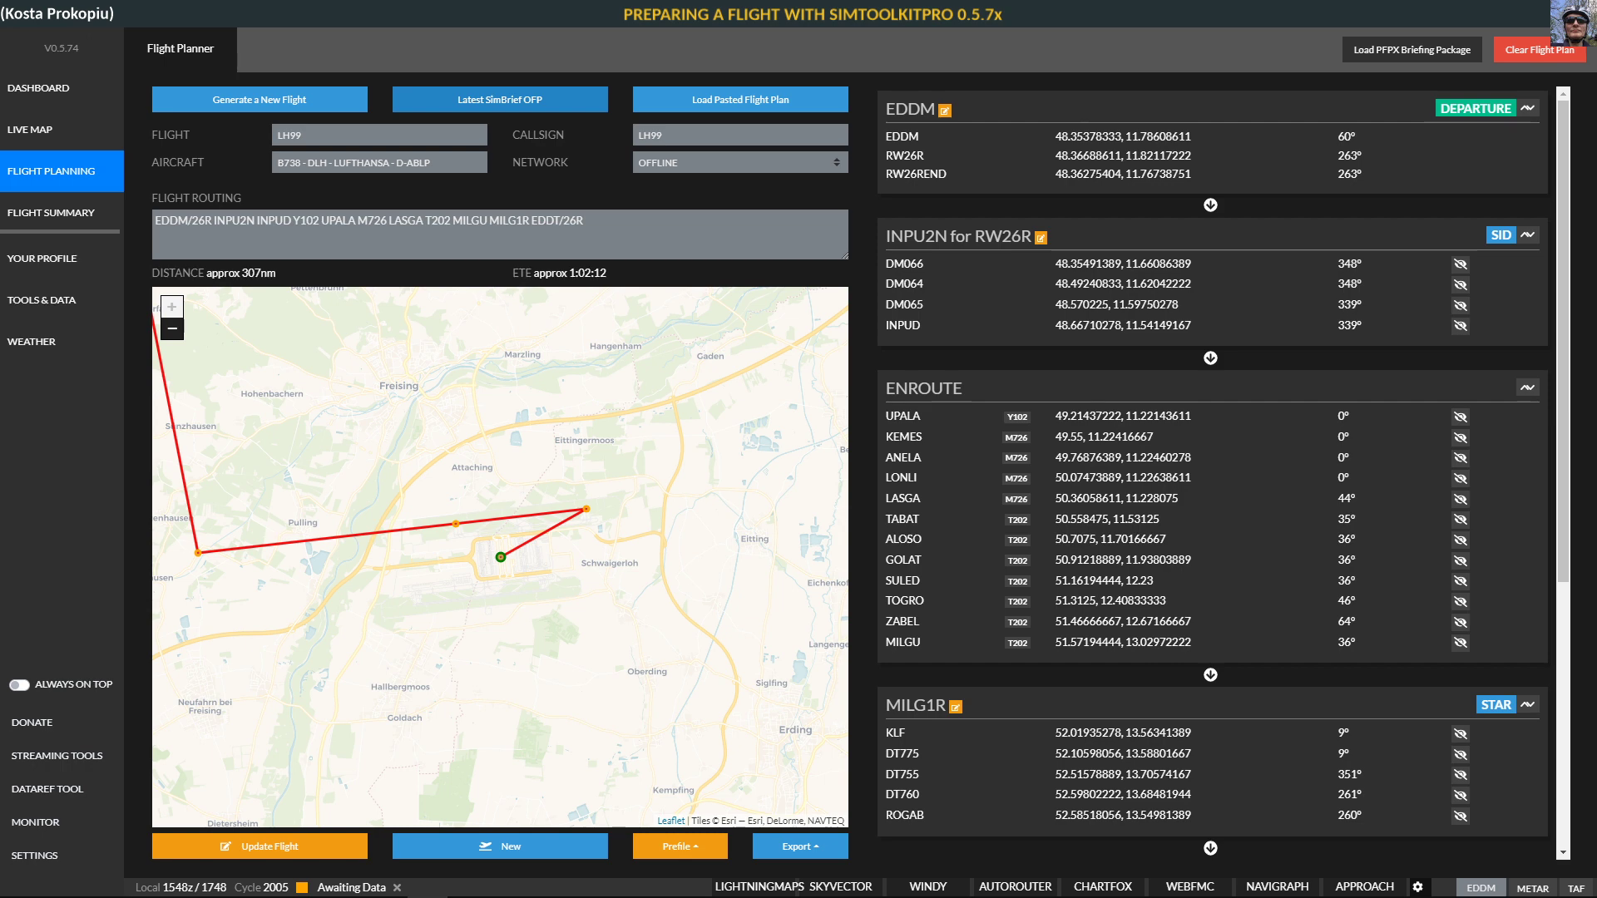
pyautogui.click(902, 539)
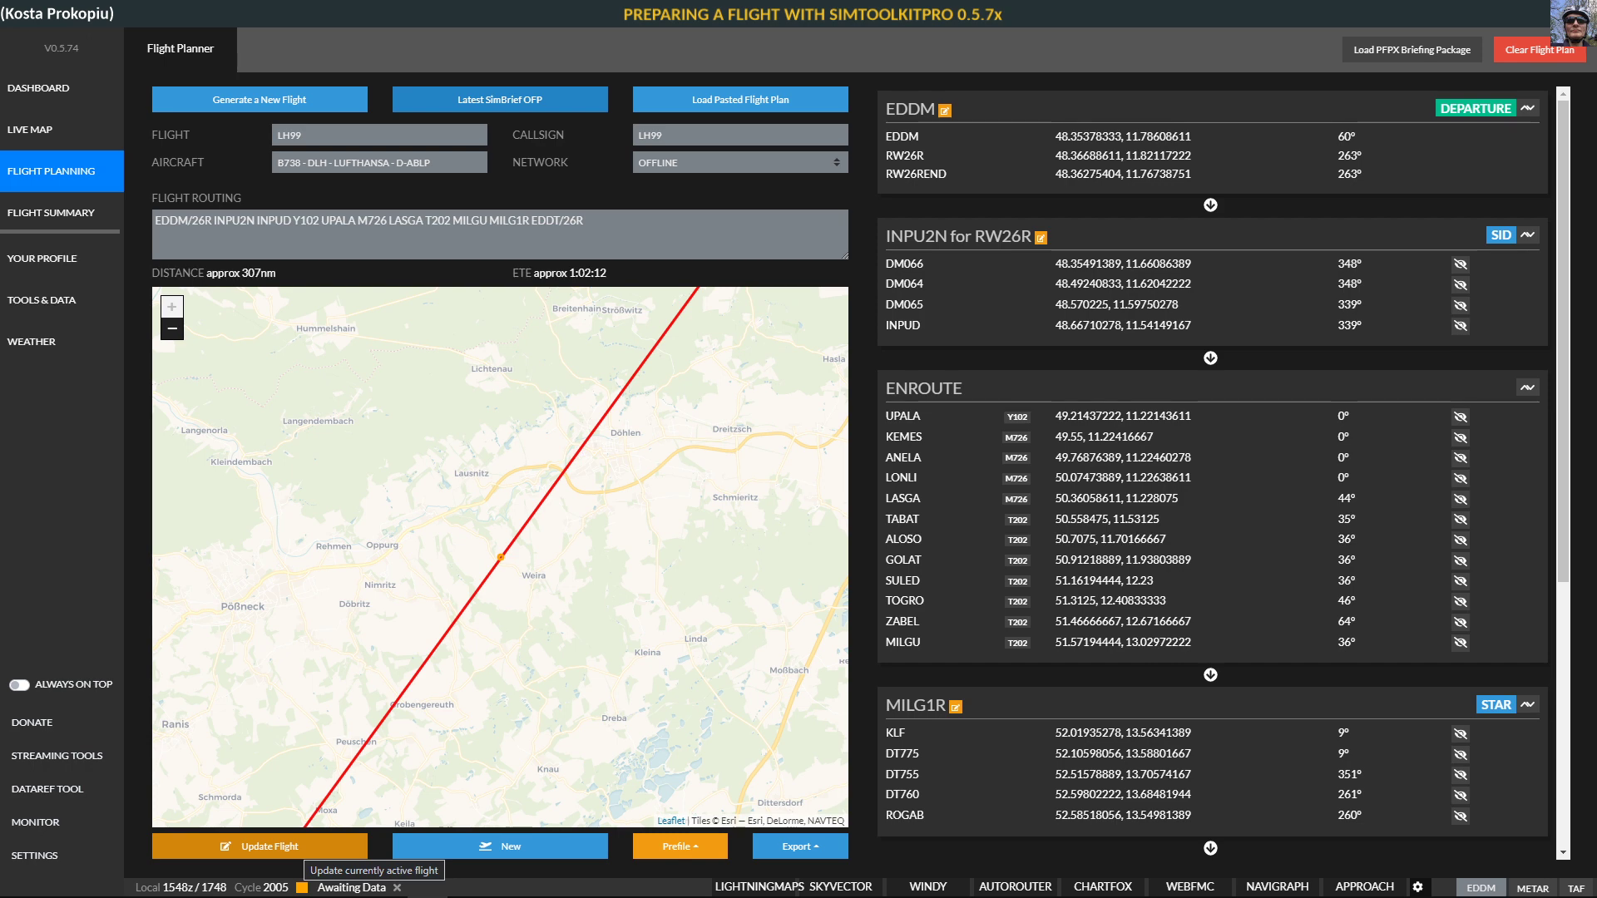
pyautogui.click(308, 850)
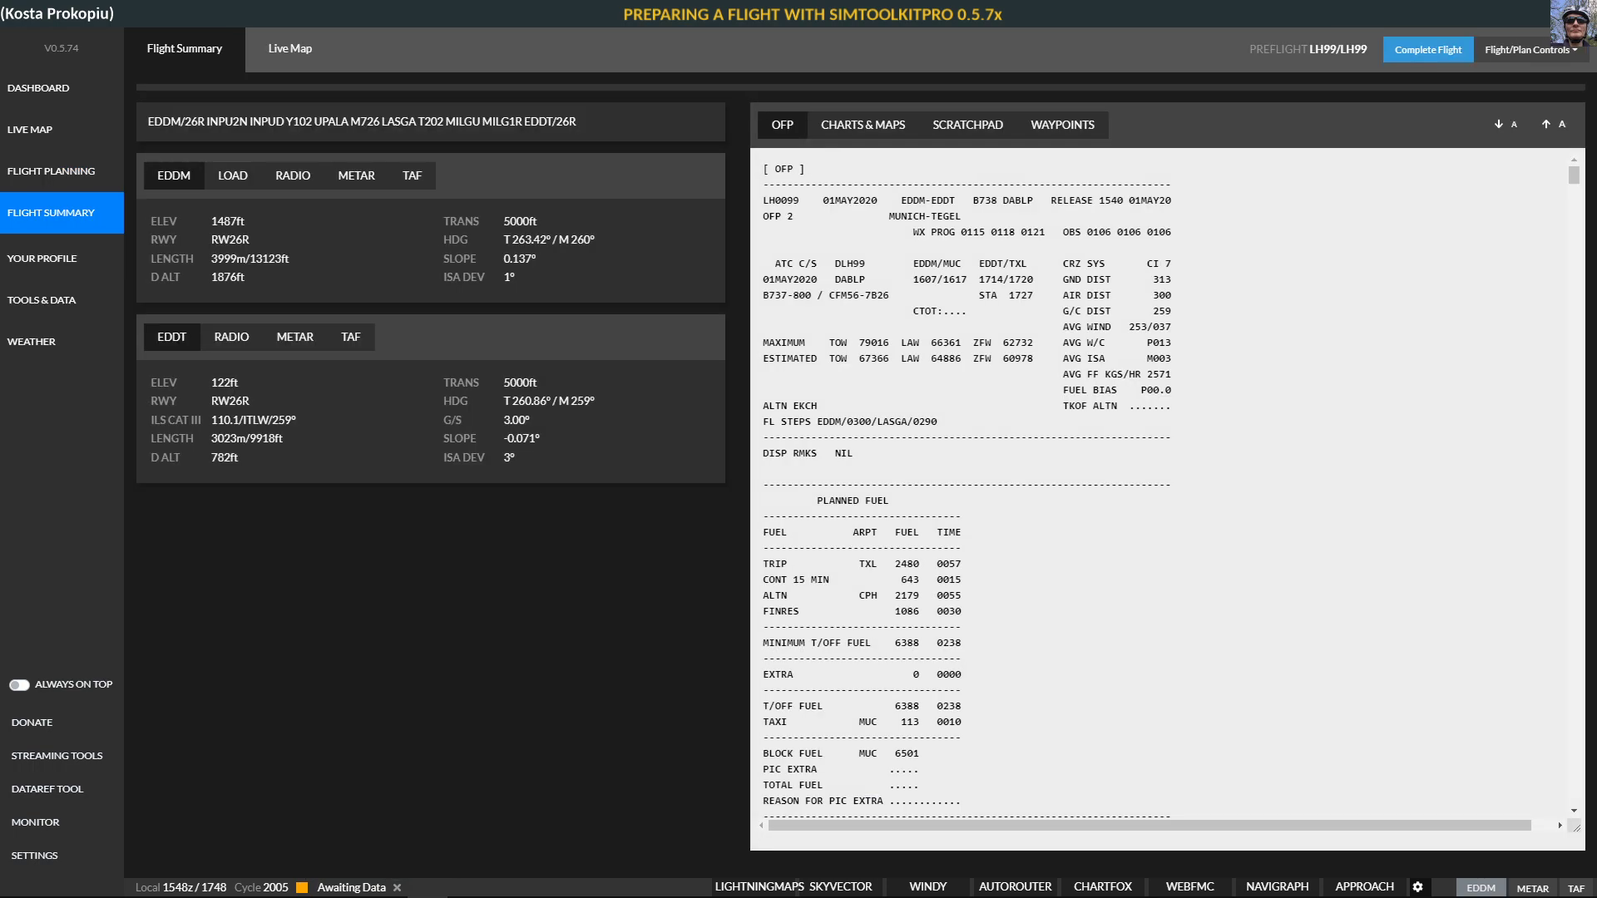
# Open the VATSIM prefile form for DLH99 from the flight planner, look over its fields and return to the planner
pyautogui.click(99, 179)
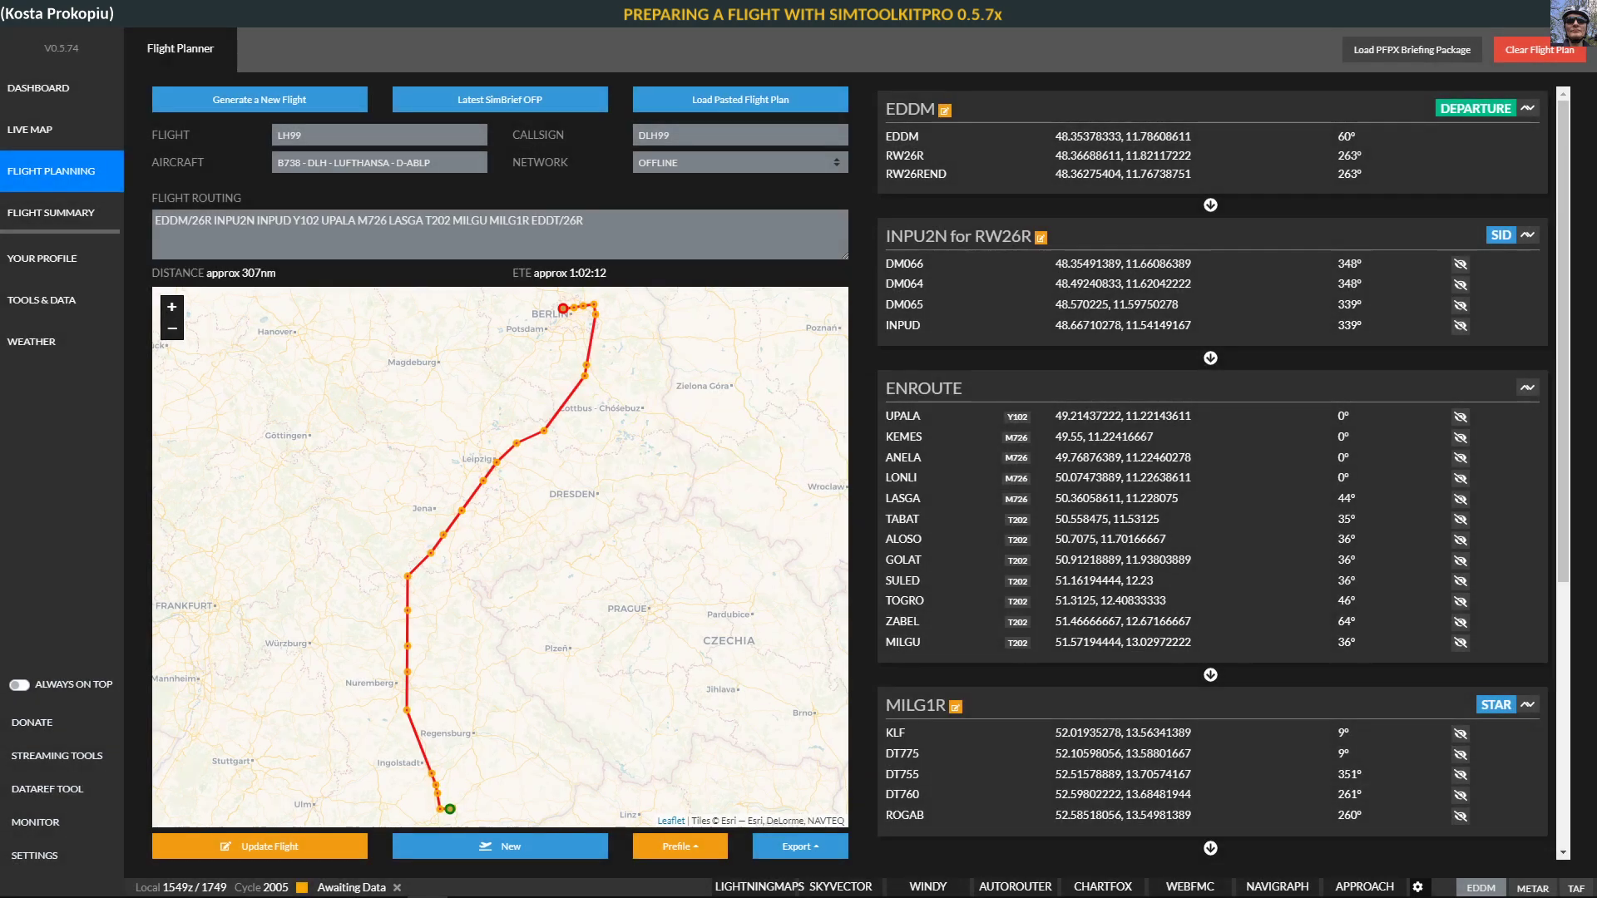
pyautogui.click(680, 846)
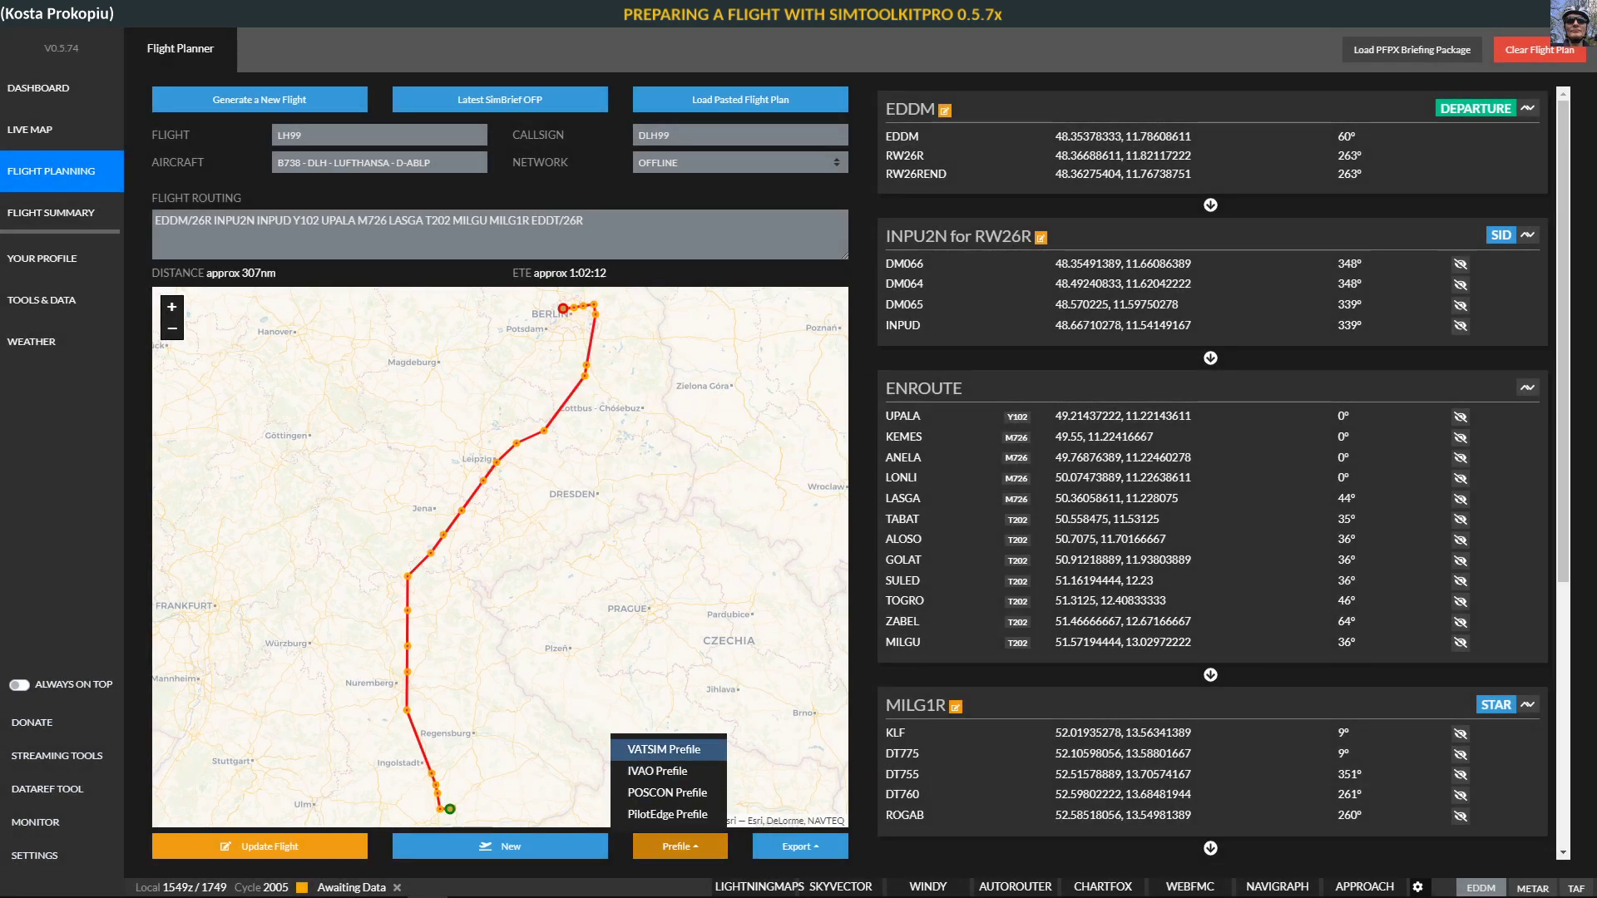
pyautogui.press('Escape')
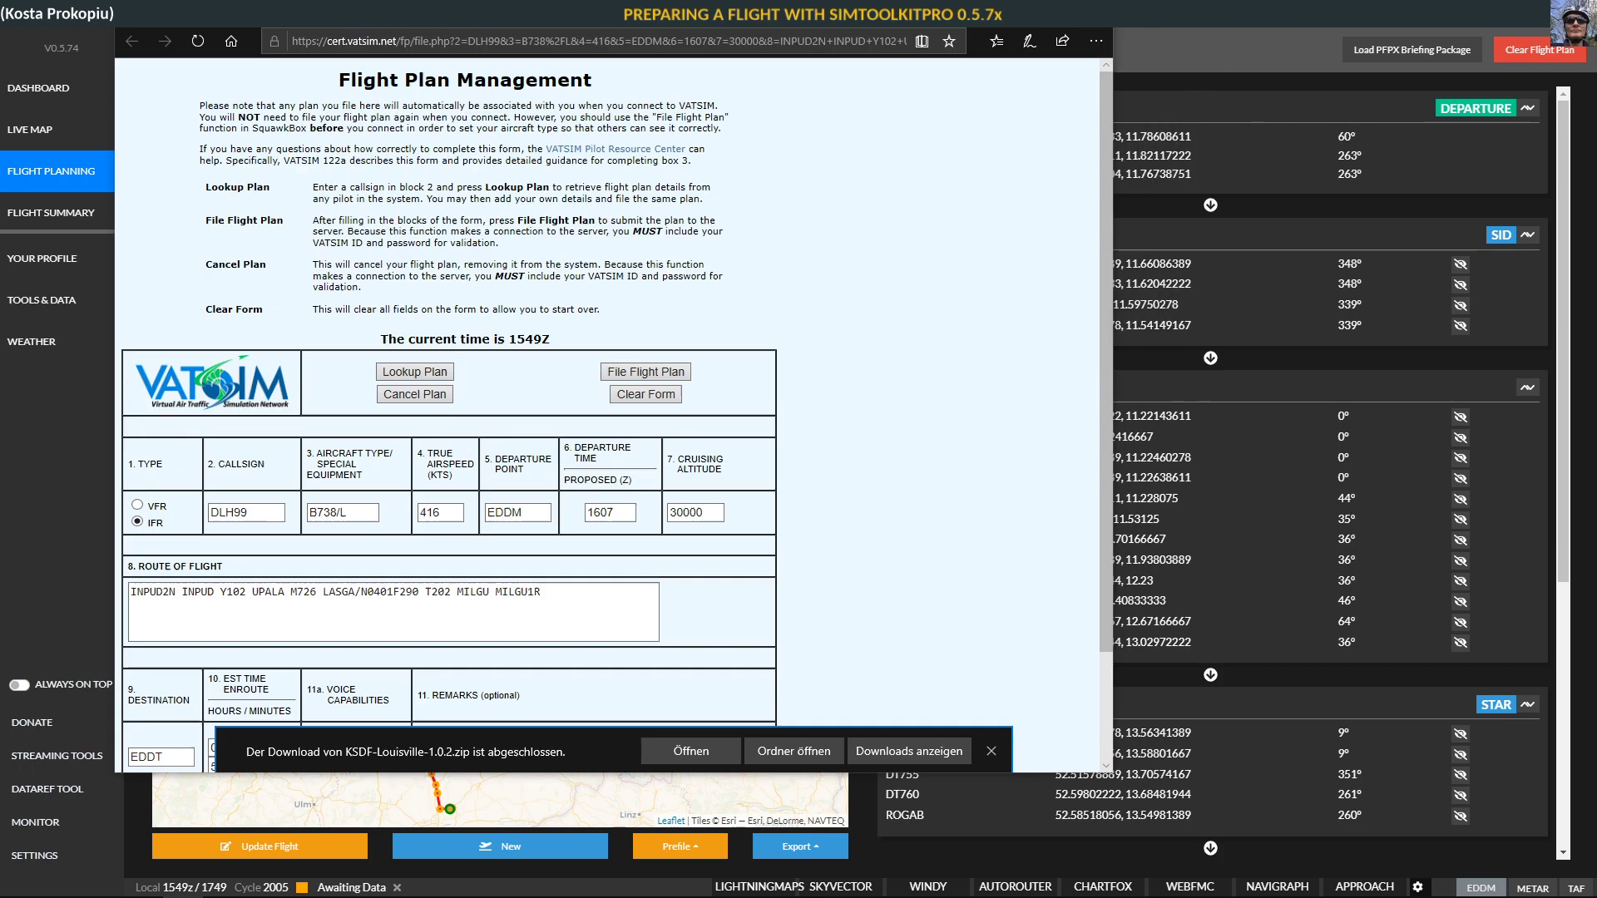
pyautogui.moveTo(910, 42); pyautogui.dragTo(914, 27)
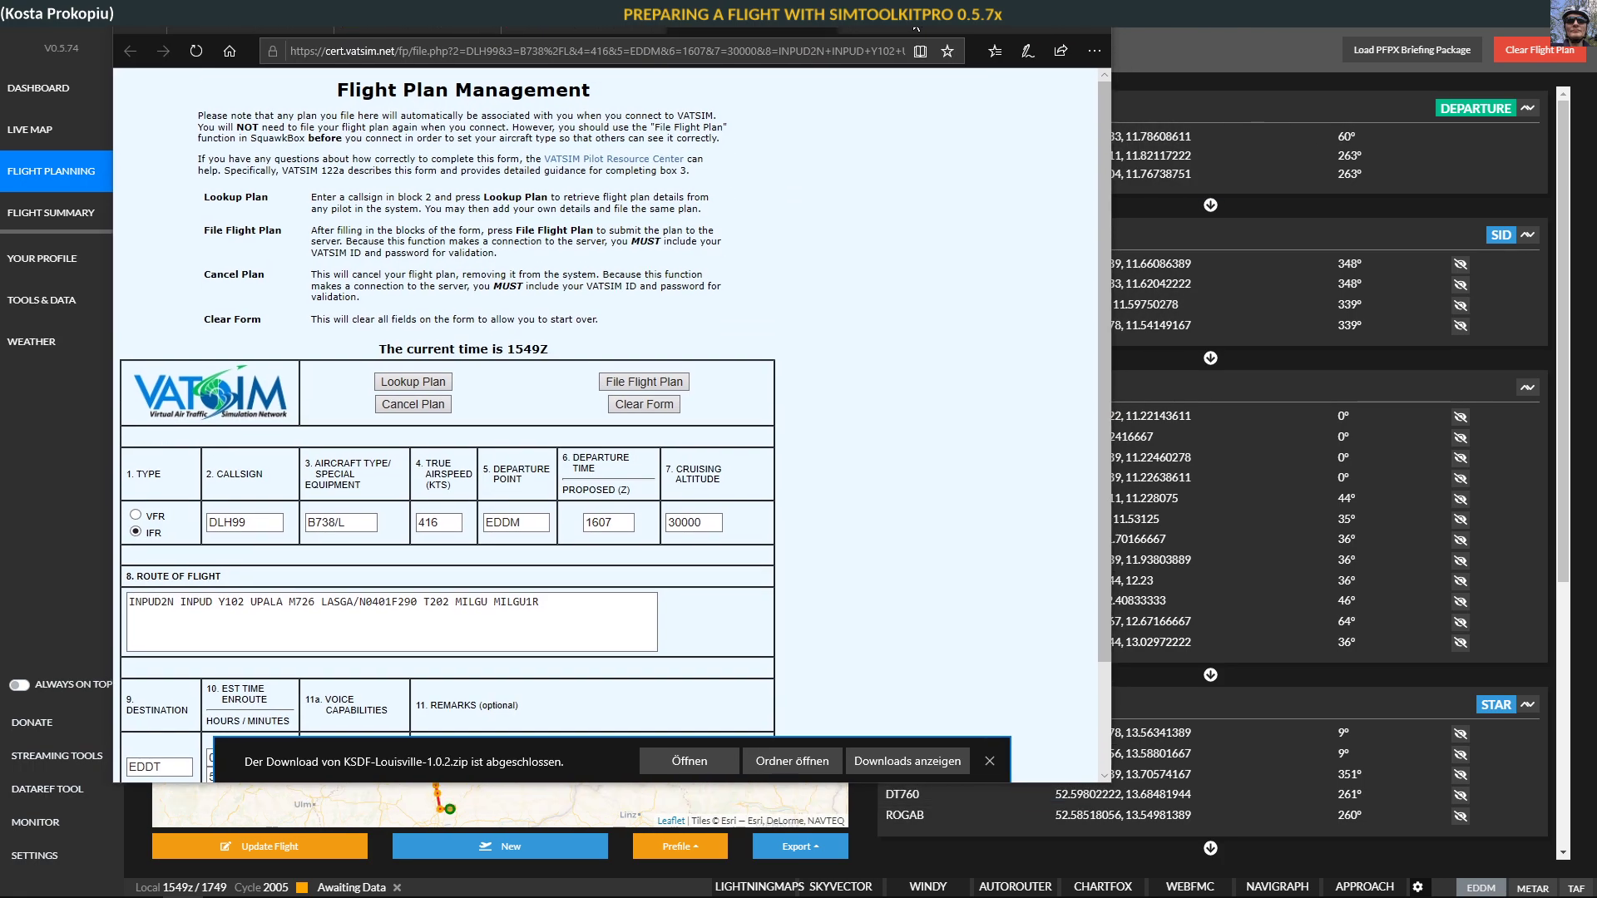
pyautogui.hotkey('alt', 'Tab')
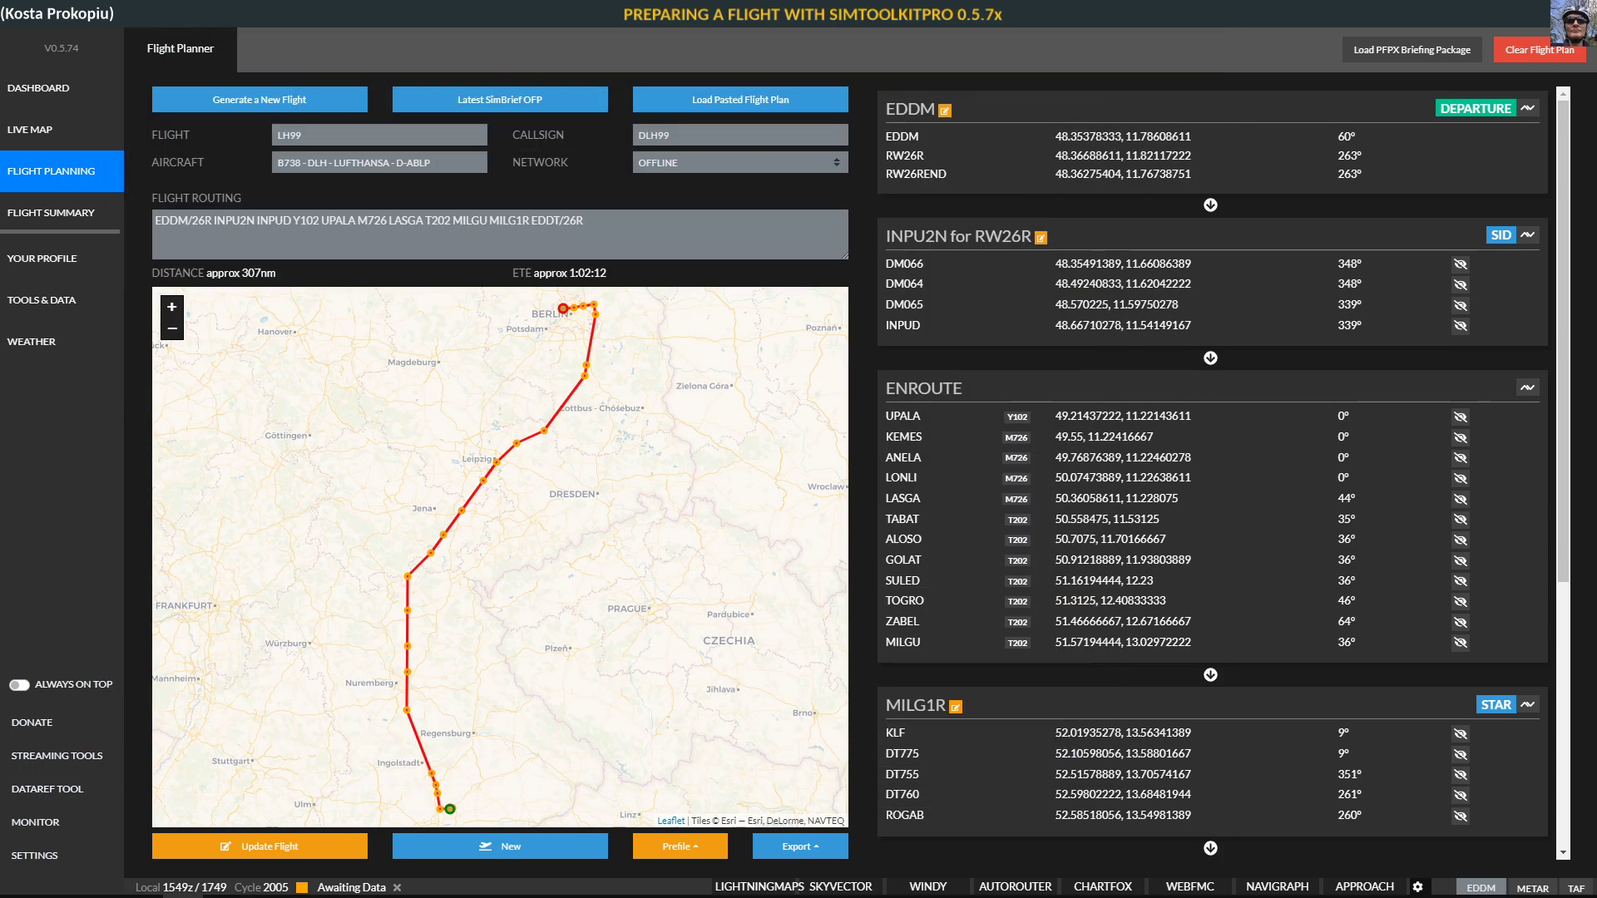
# View the IVAO prefile form for DLH99, return to the planner and check the available prefile networks
pyautogui.click(681, 846)
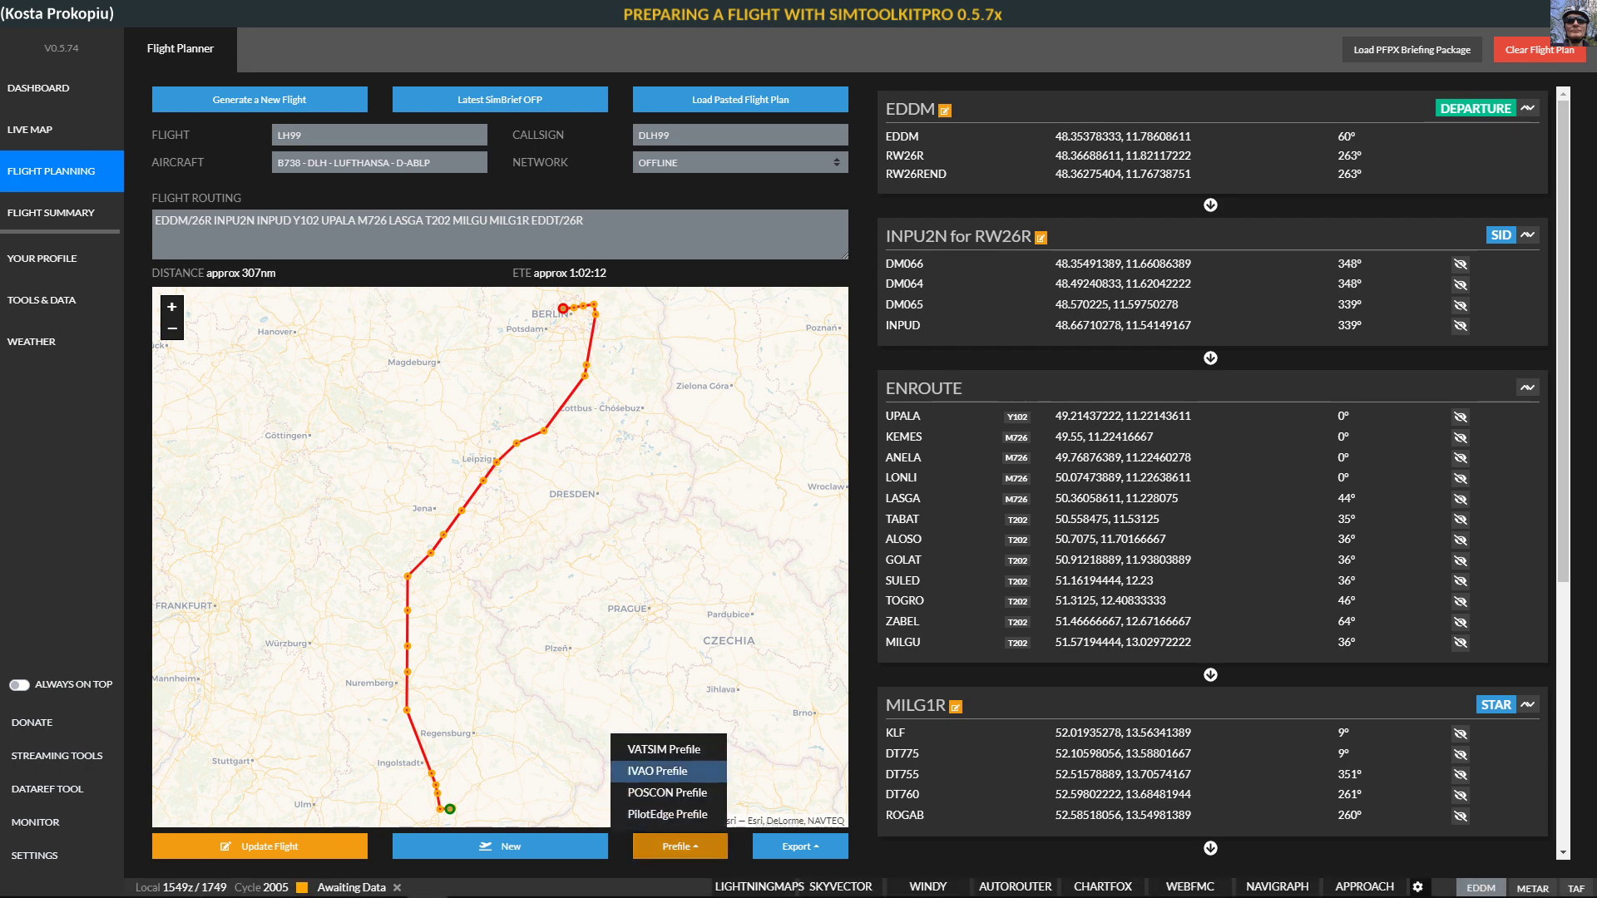
pyautogui.click(657, 771)
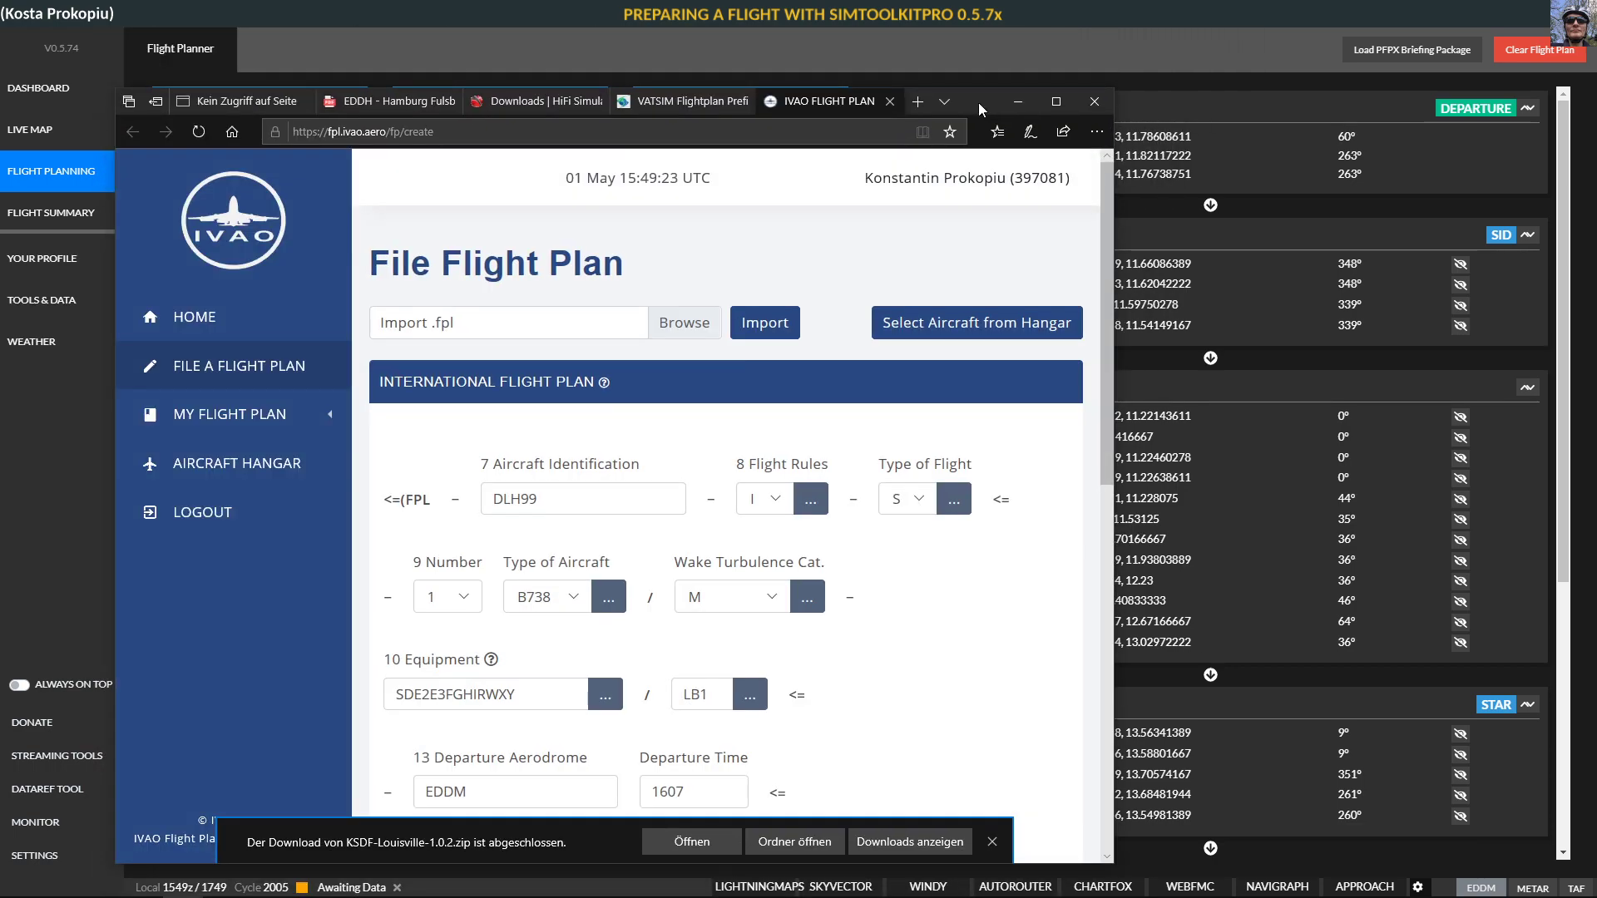
pyautogui.hotkey('alt', 'Tab')
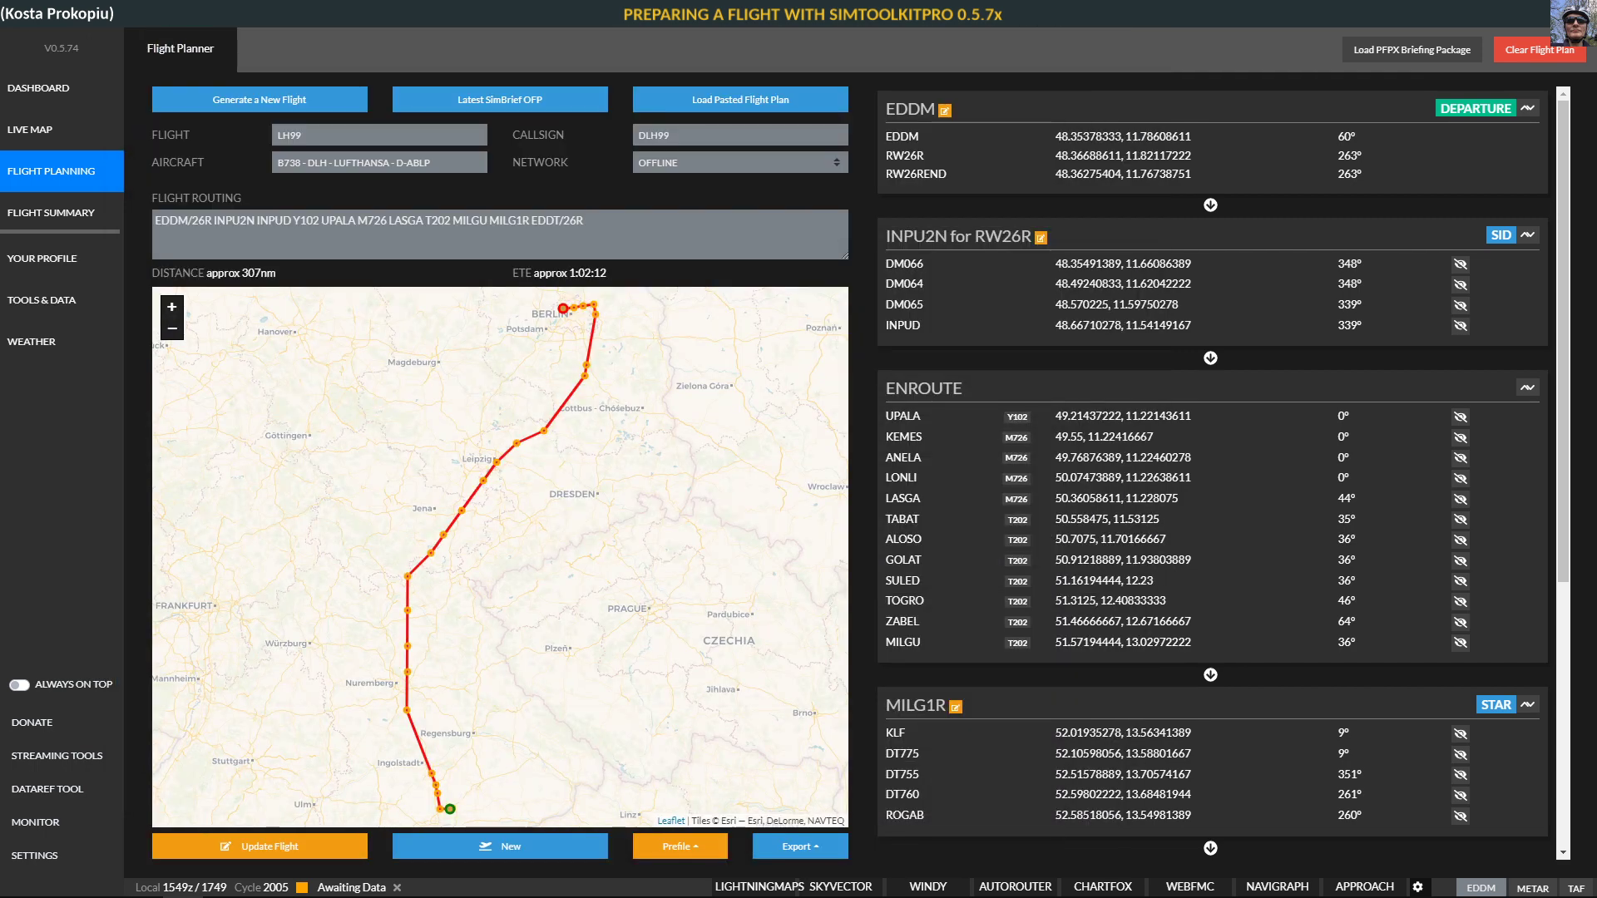
pyautogui.moveTo(434, 786); pyautogui.dragTo(502, 571)
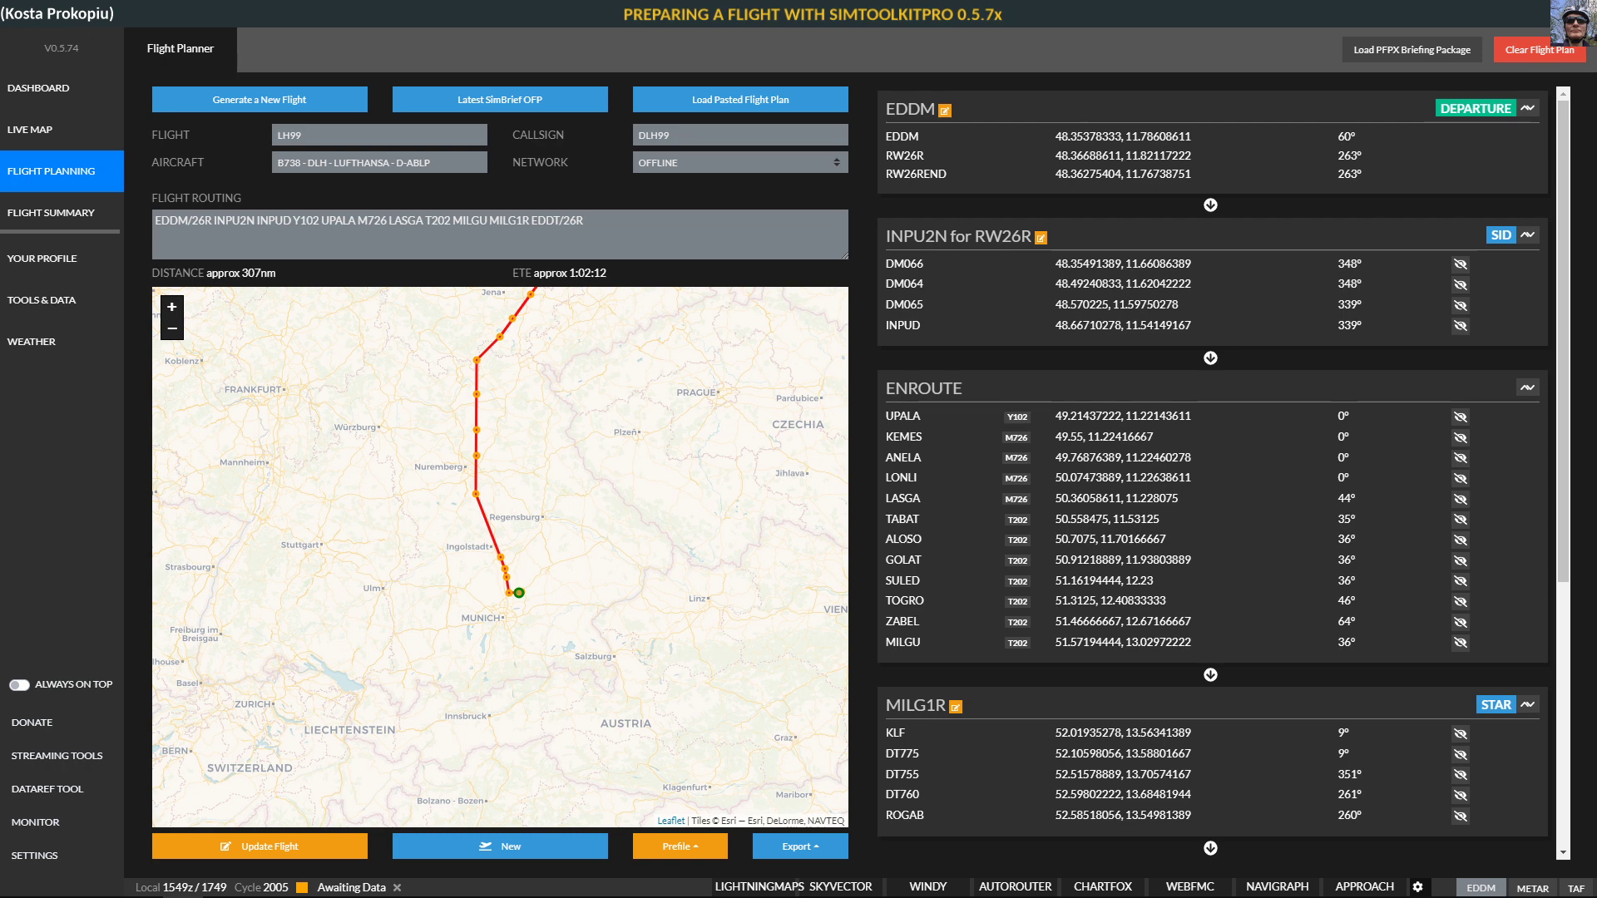
pyautogui.click(680, 845)
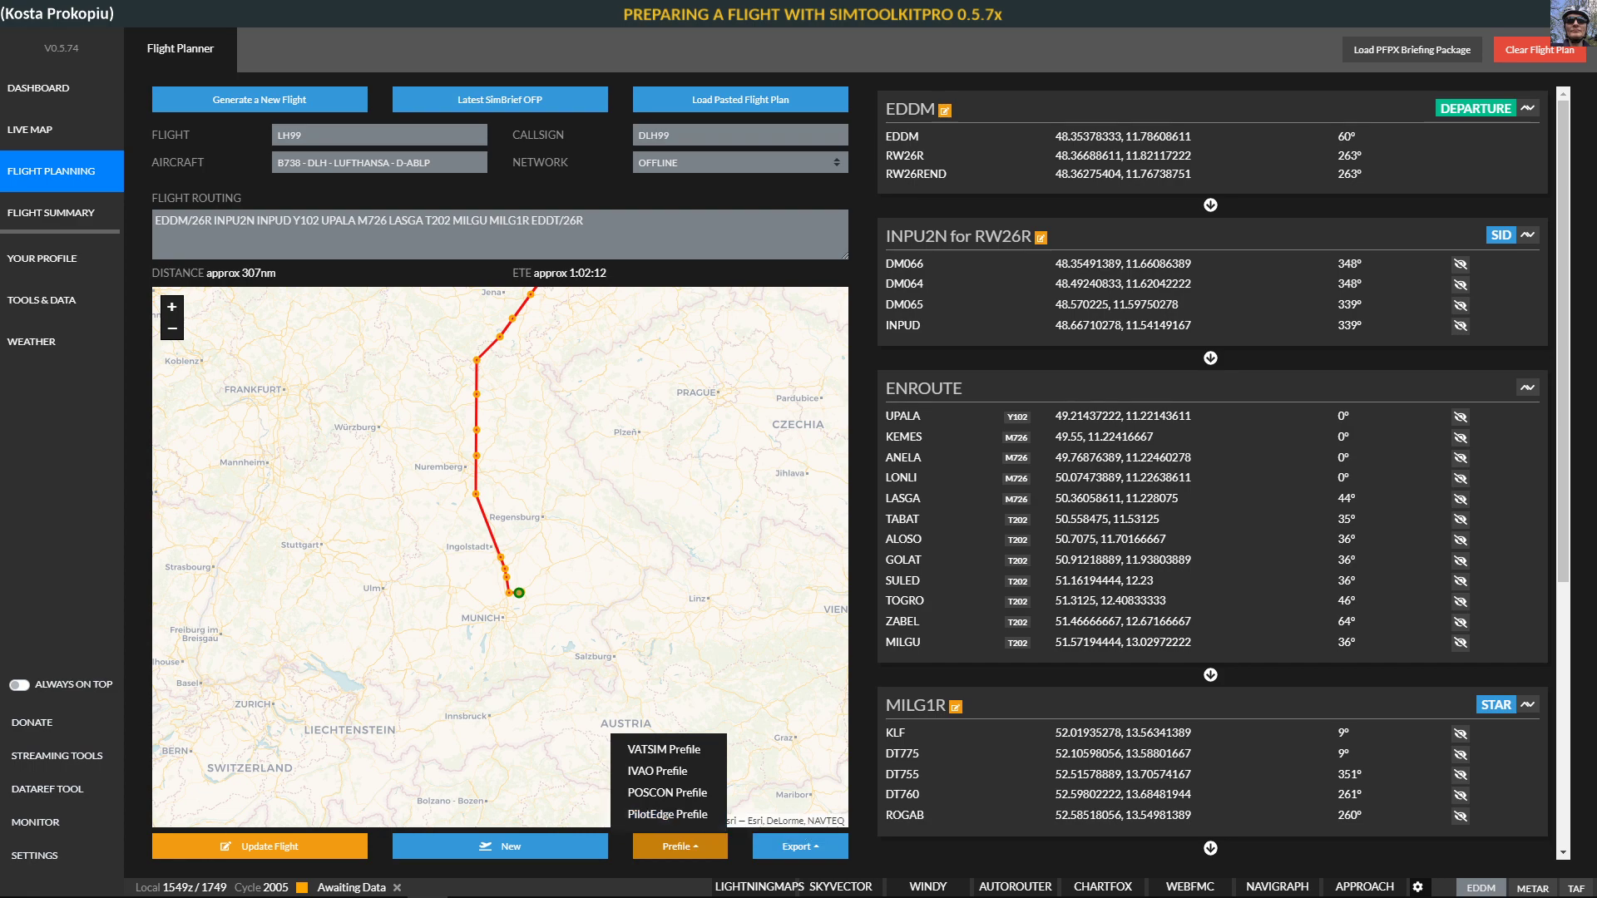
# Examine the FMS export formats, opening and cancelling the save dialogs for X-Plane 11 and JARDesign Airbus
pyautogui.click(800, 847)
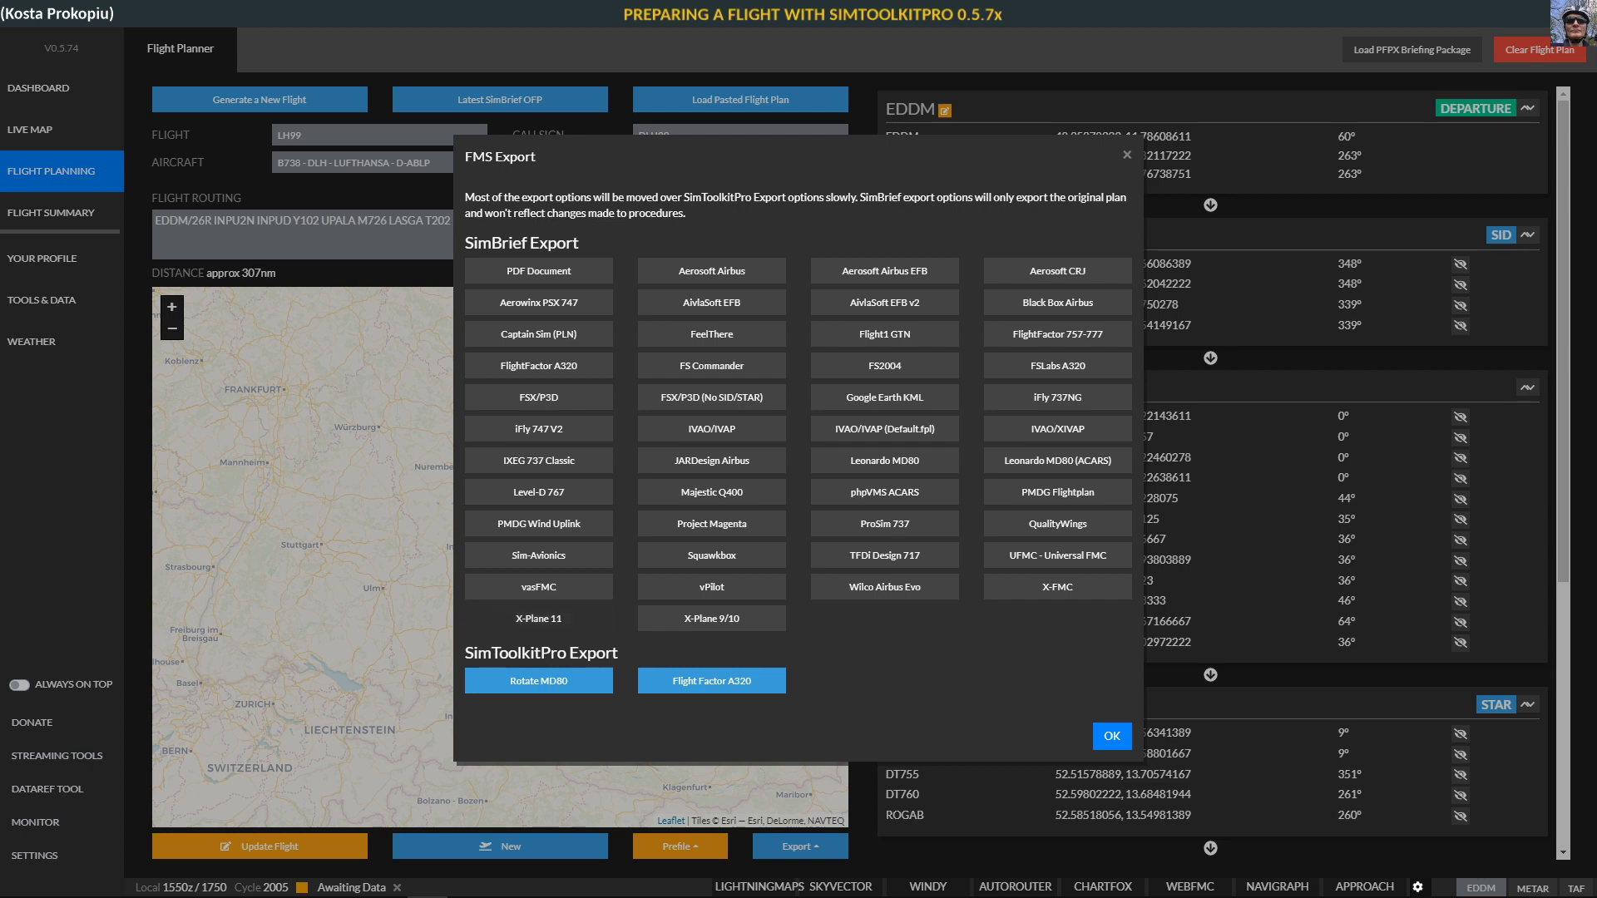
pyautogui.click(539, 618)
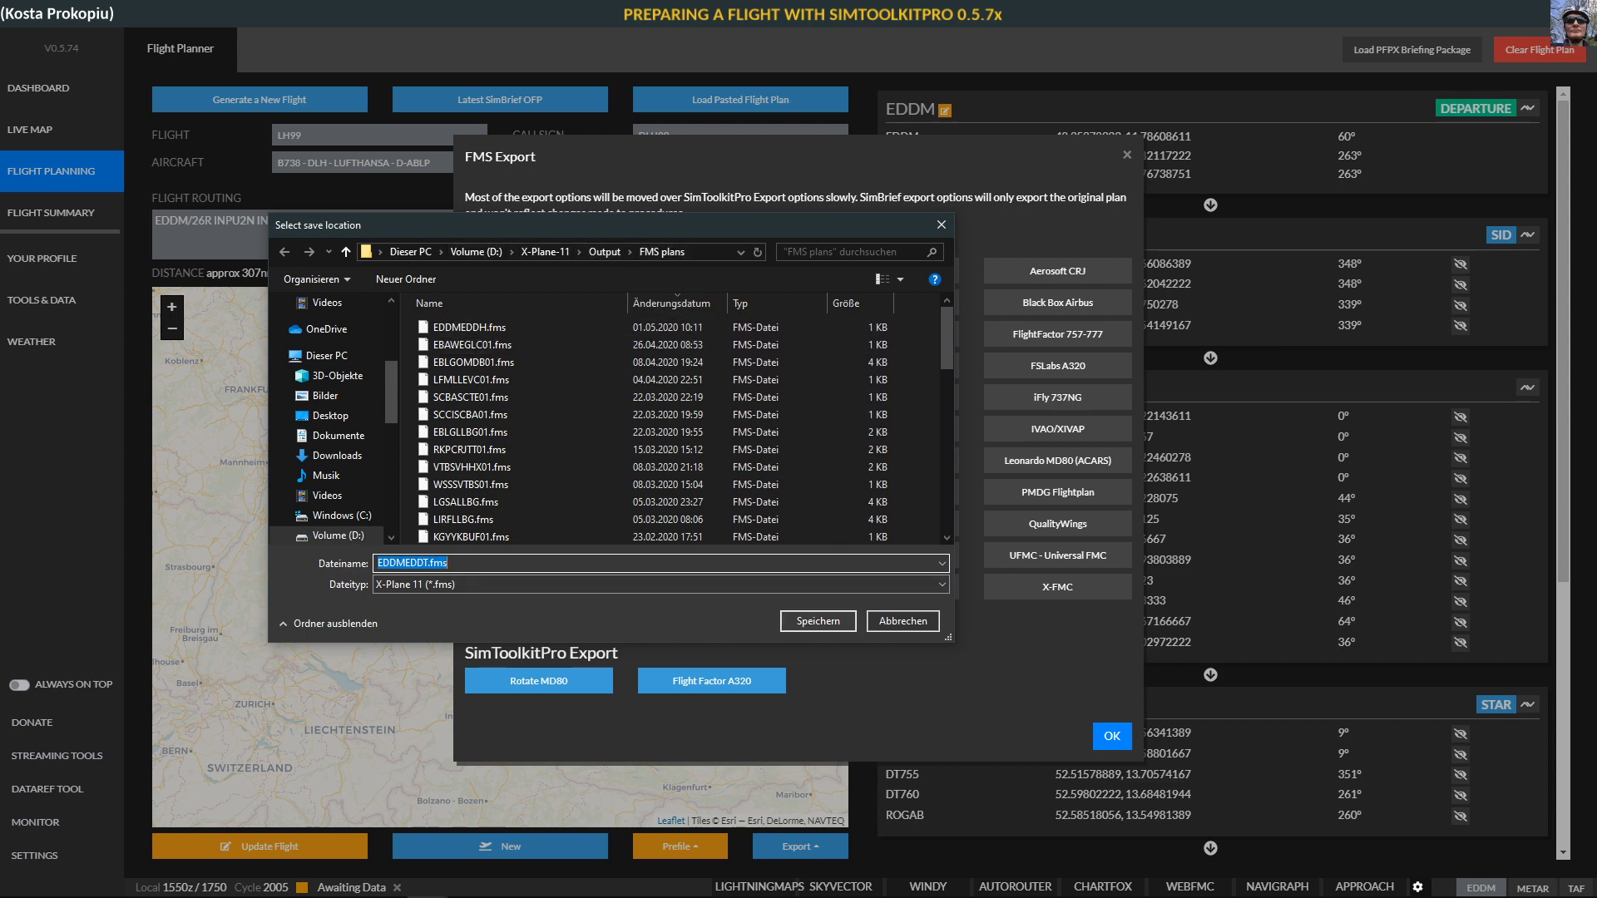
pyautogui.click(902, 621)
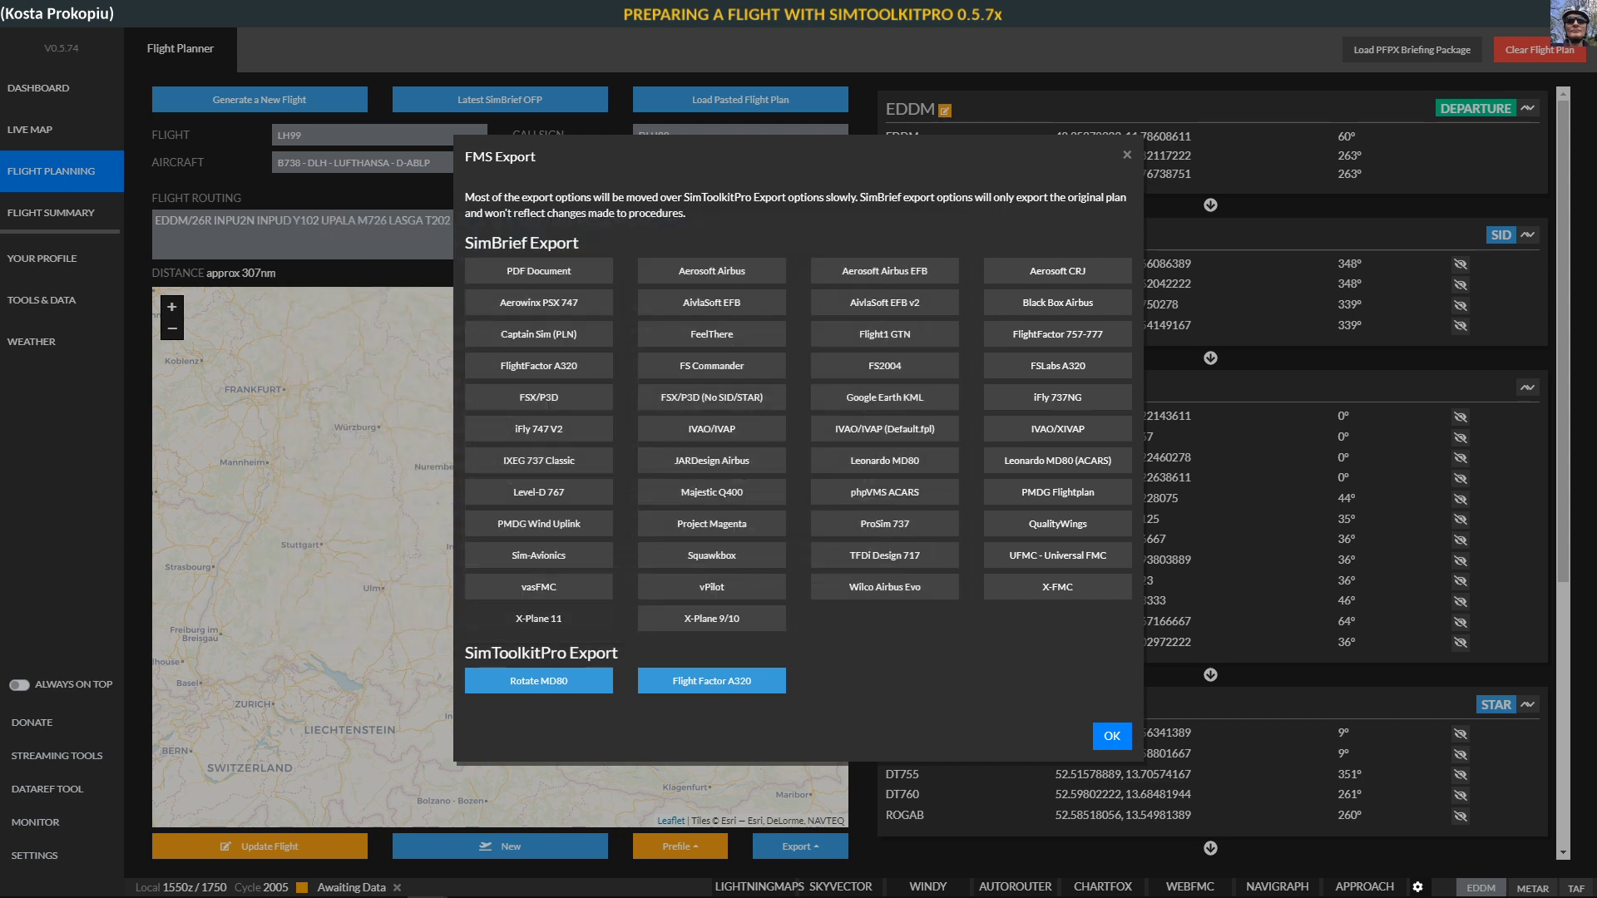
pyautogui.click(712, 460)
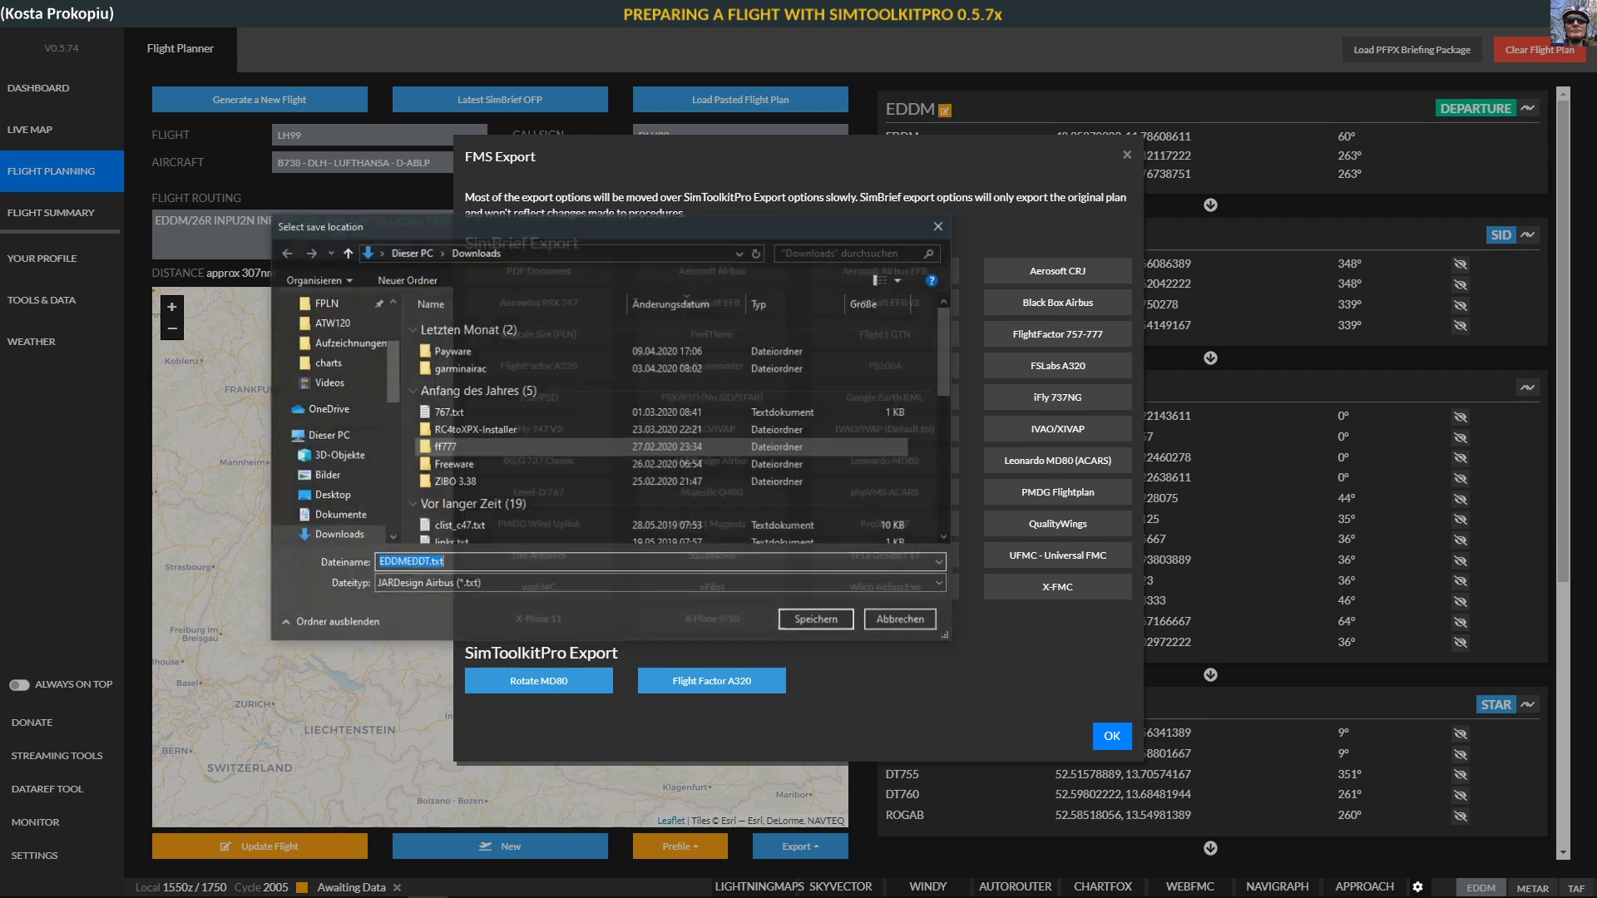
pyautogui.click(903, 620)
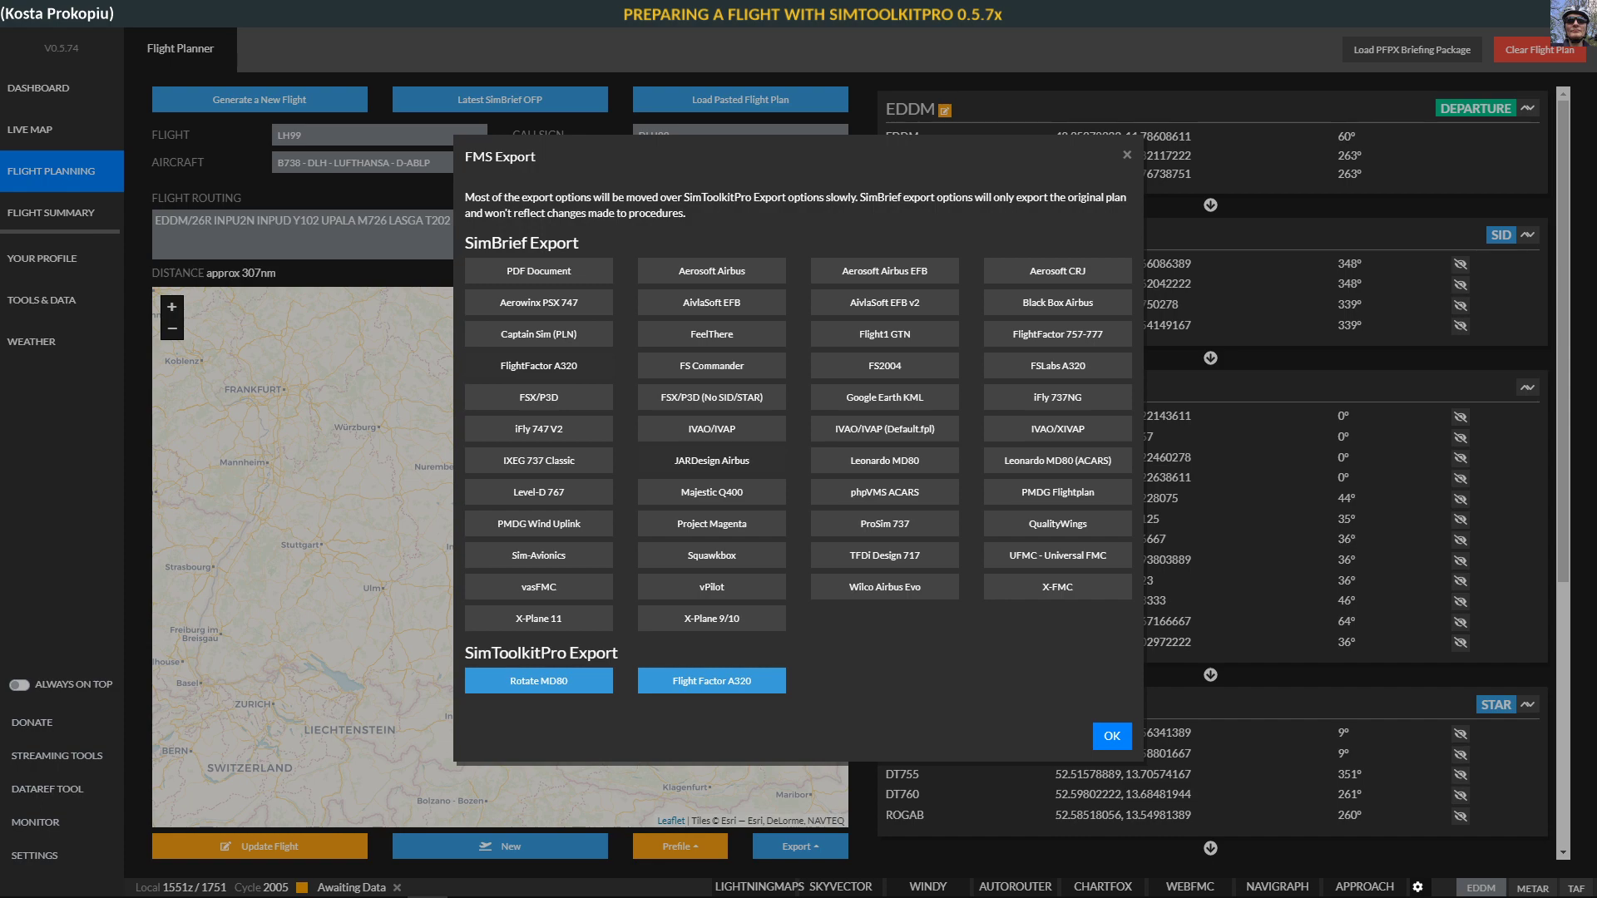
pyautogui.click(539, 365)
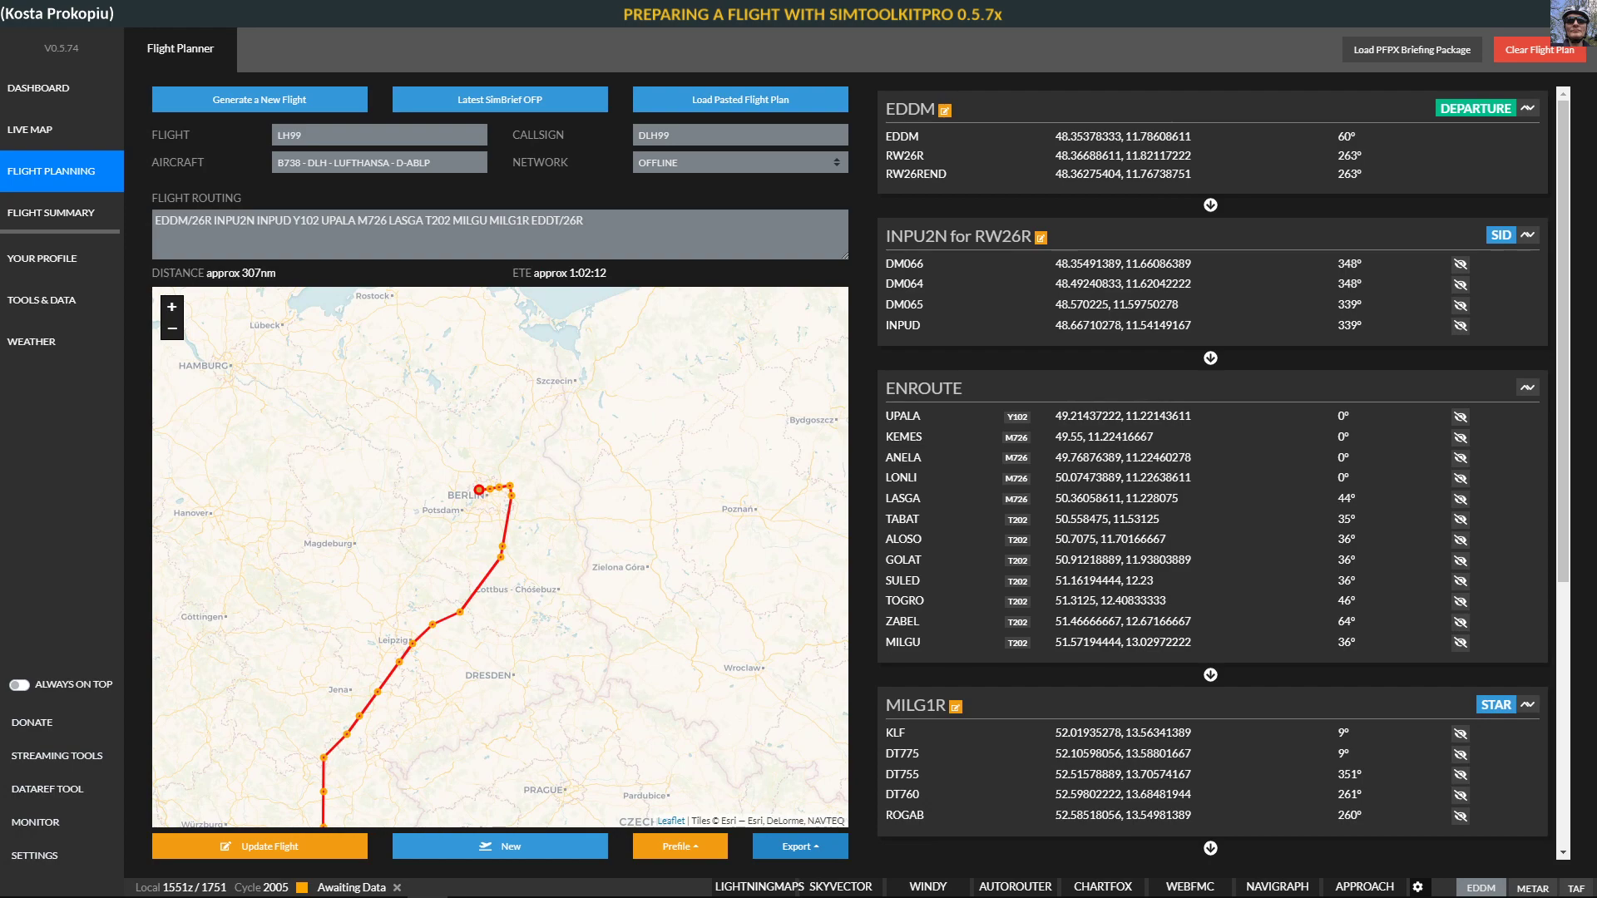
# Show the live map with the planned route and collapse the map's layer controls
pyautogui.click(33, 128)
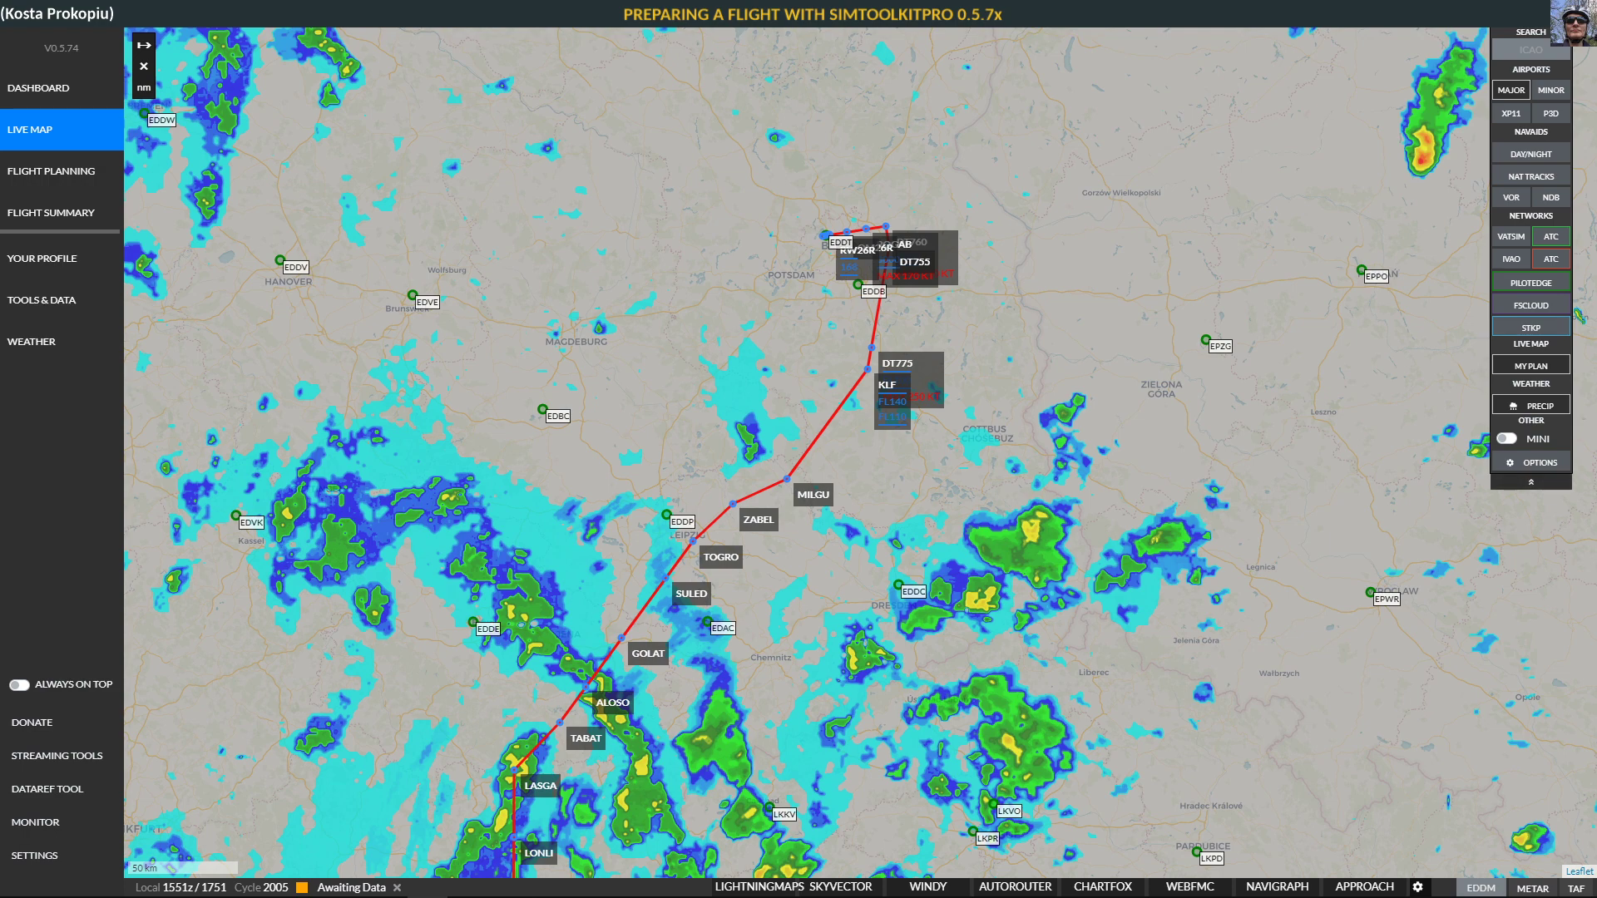
pyautogui.click(1531, 482)
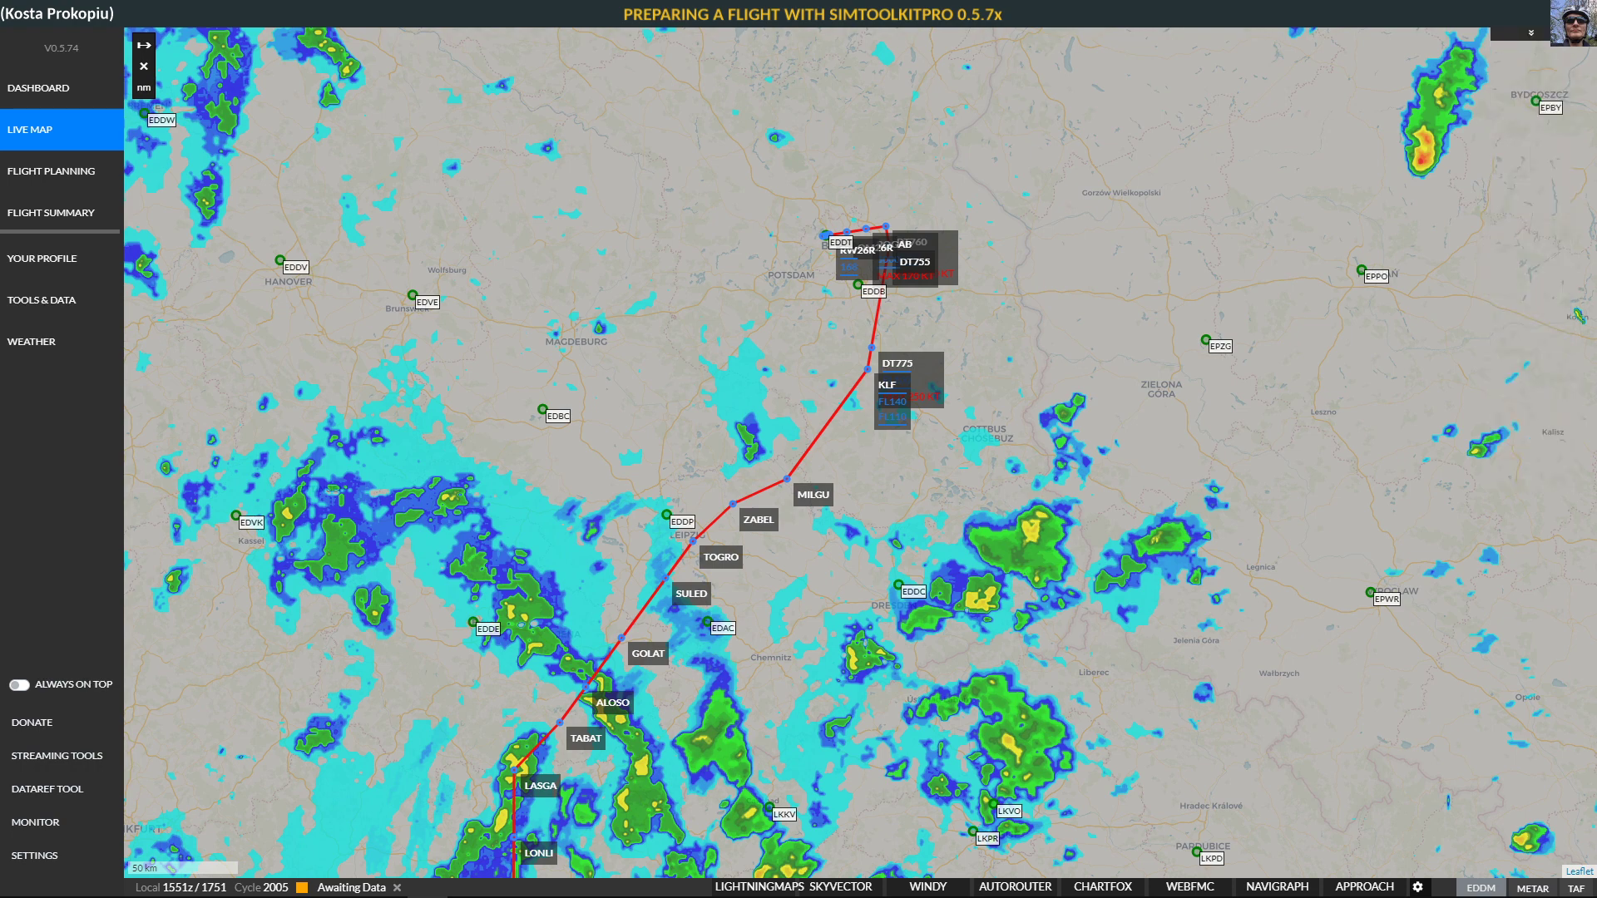